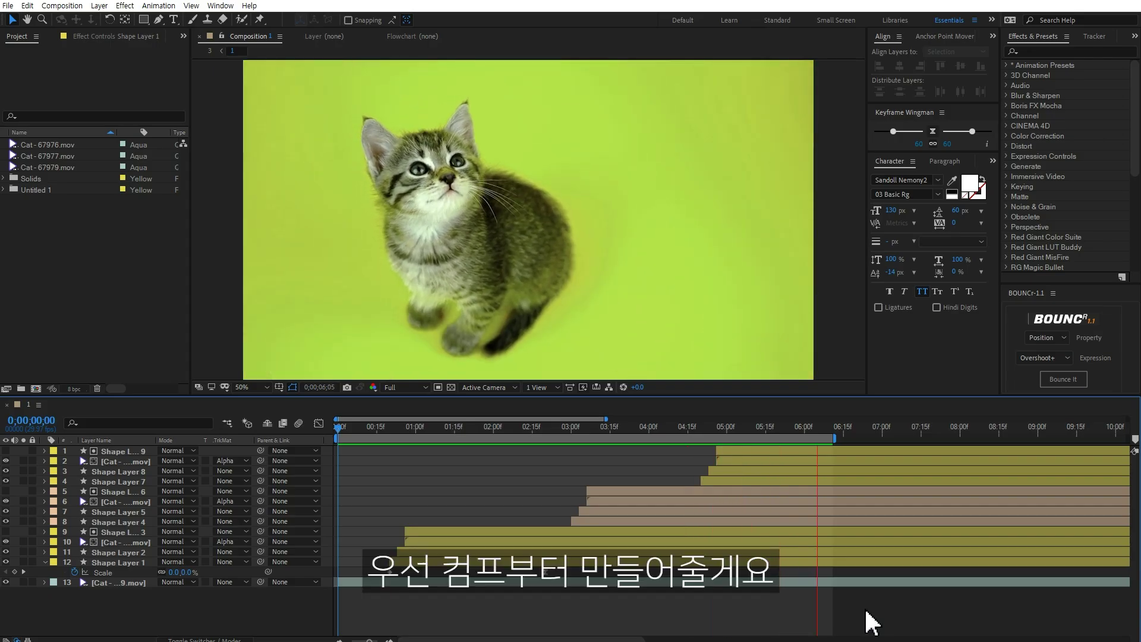
Step: Create Comp 1 from the HDTV 1080 29.97 preset with a 20-second duration
{"action": "key", "text": "space"}
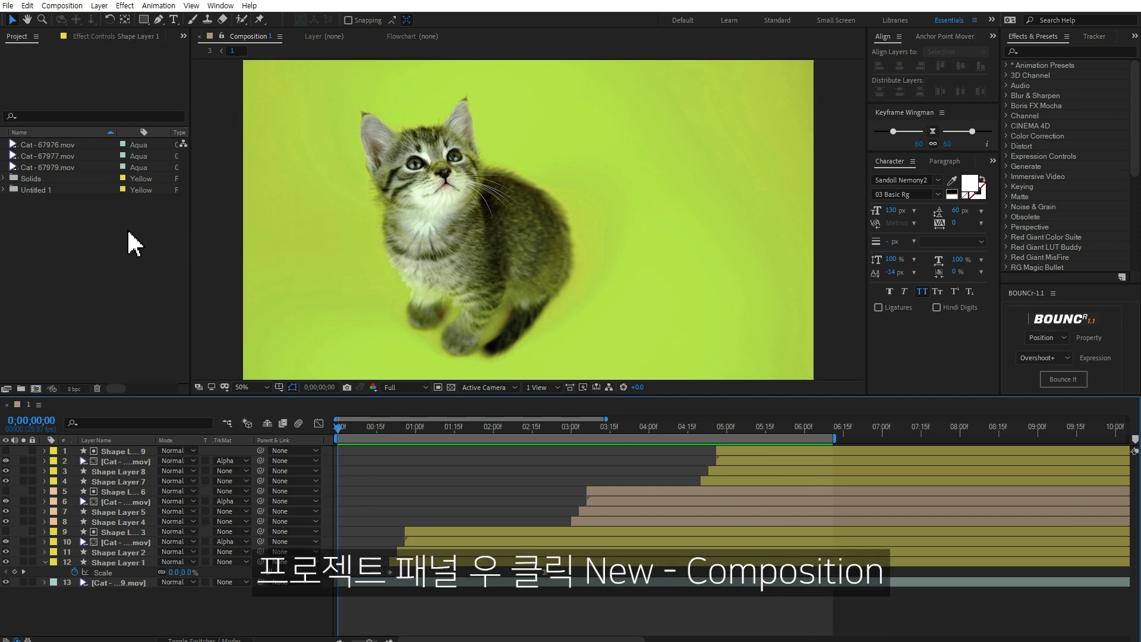
{"action": "right_click", "coordinate": [127, 229]}
{"action": "left_click", "coordinate": [150, 238]}
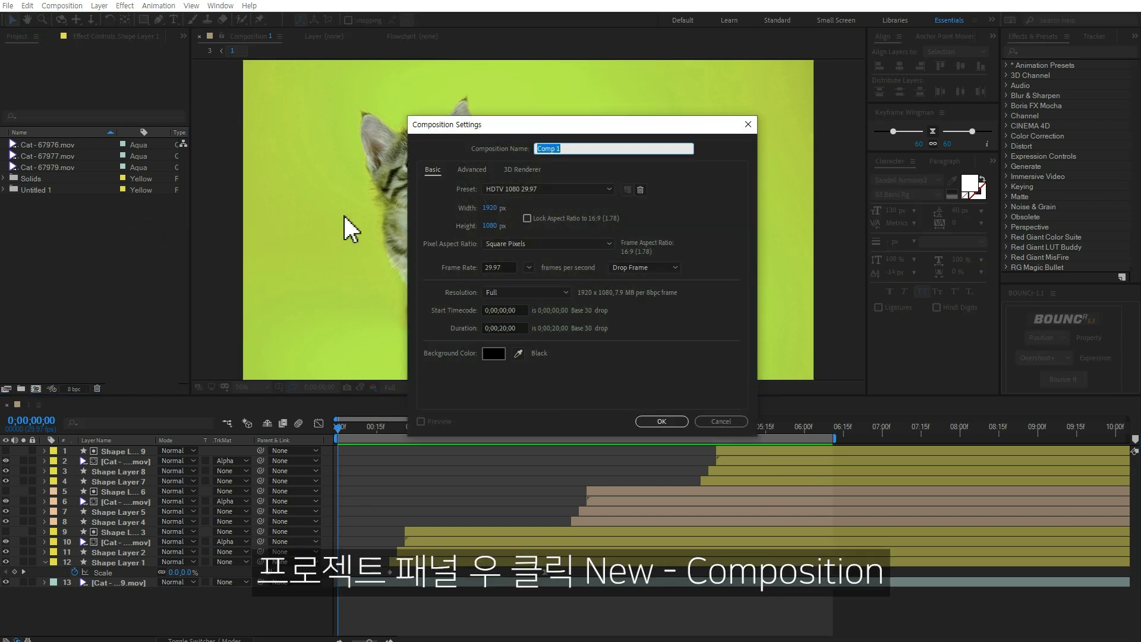
{"action": "left_click", "coordinate": [512, 189]}
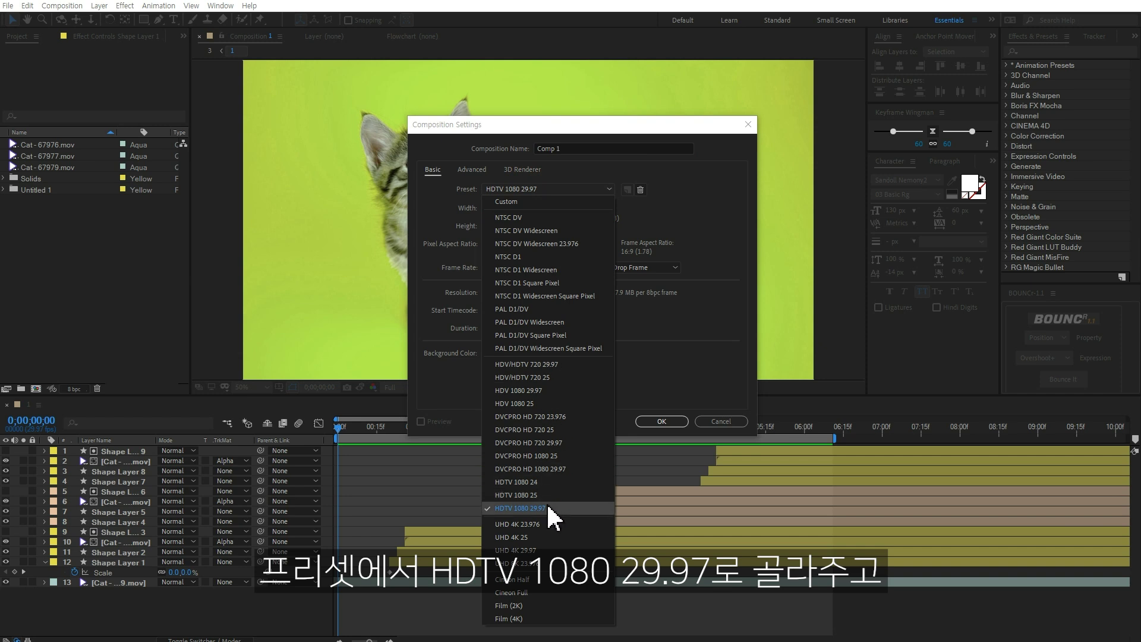
{"action": "left_click", "coordinate": [521, 509]}
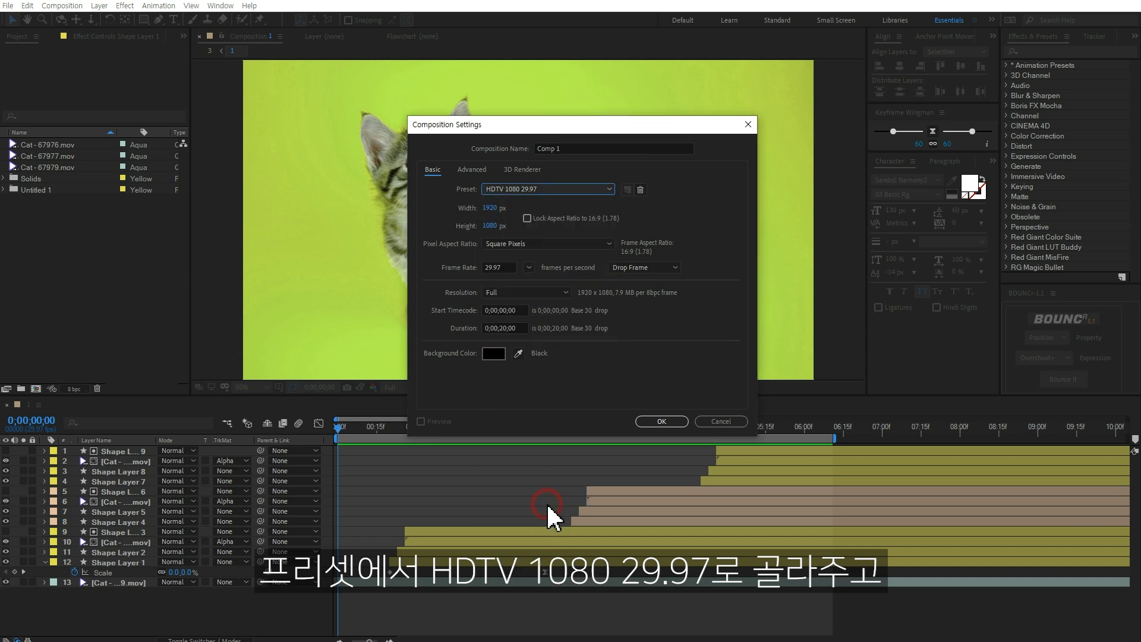
{"action": "left_click", "coordinate": [520, 326]}
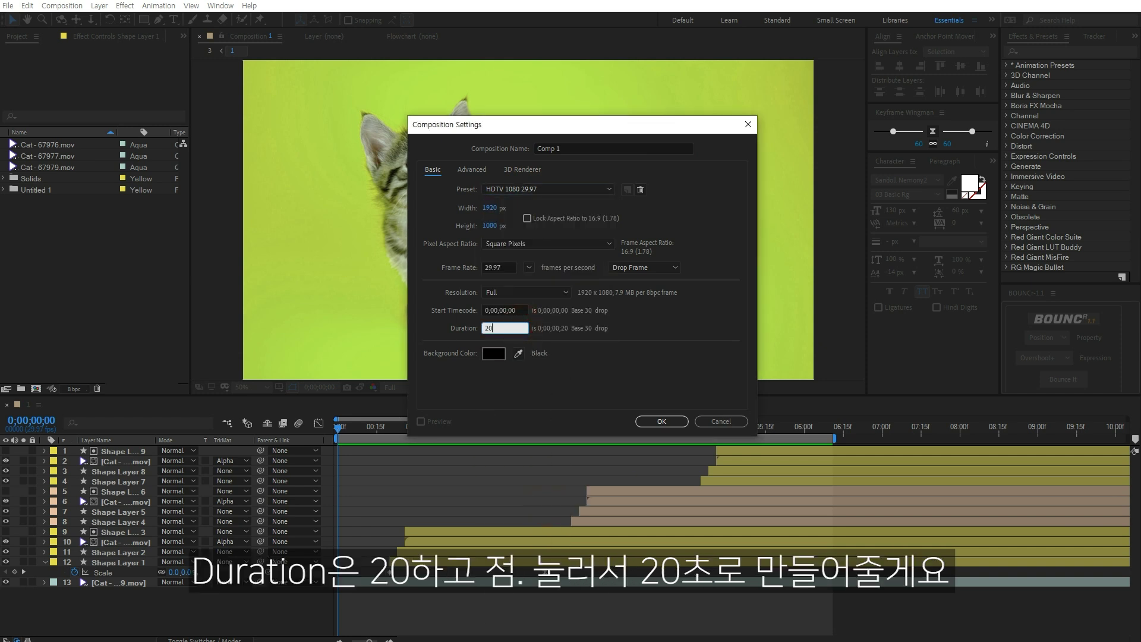
{"action": "type", "text": "."}
{"action": "left_click", "coordinate": [666, 419]}
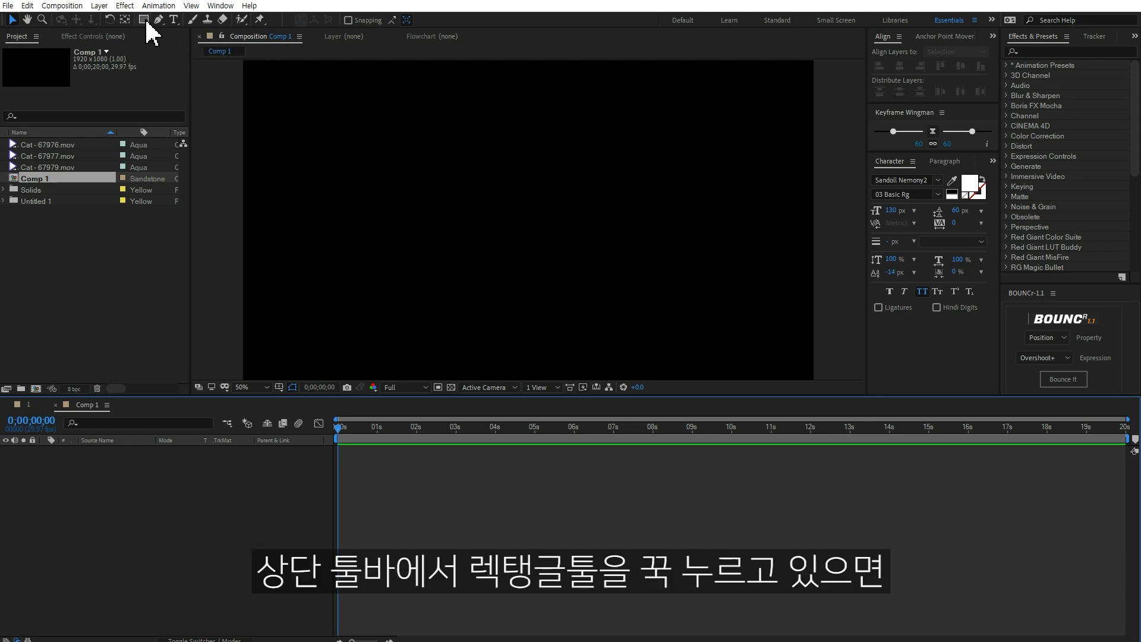
Step: Draw a green circle with the Ellipse tool and centre its anchor point
{"action": "left_click_drag", "start_coordinate": [145, 20], "coordinate": [188, 46]}
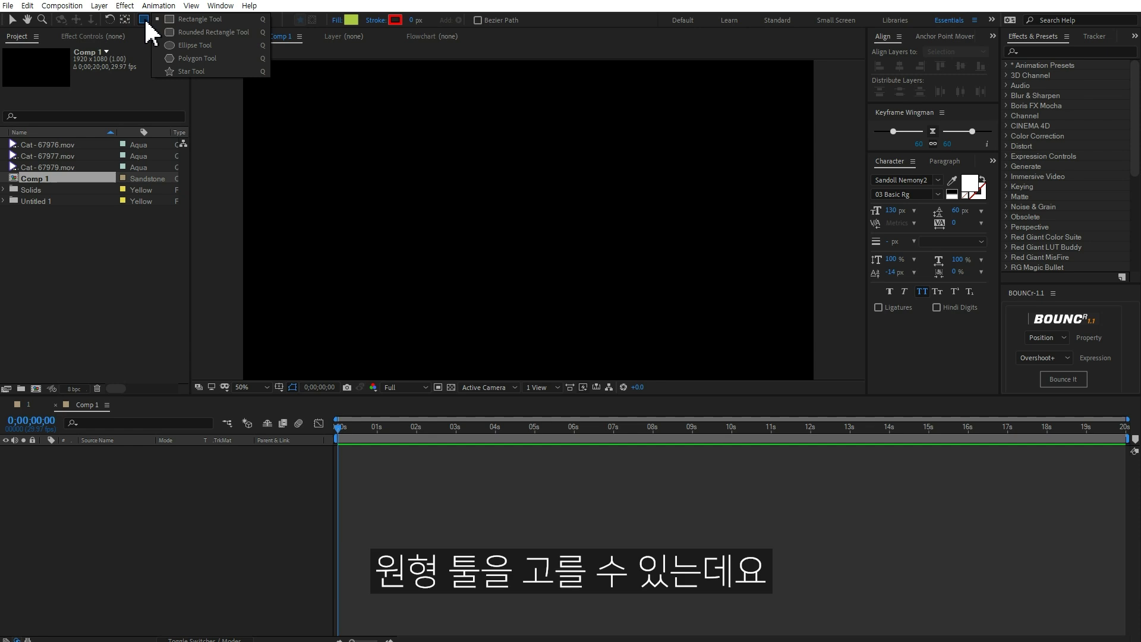
{"action": "left_click_drag", "start_coordinate": [198, 52], "coordinate": [195, 46]}
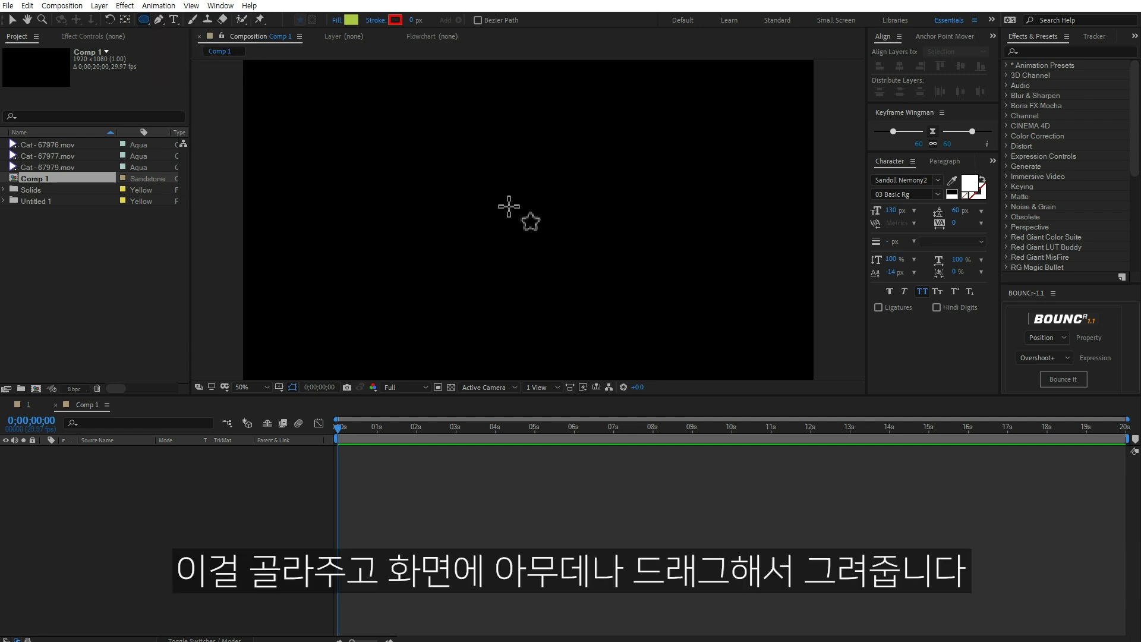
{"action": "mouse_move", "coordinate": [485, 191]}
{"action": "left_mouse_down"}
{"action": "mouse_move", "coordinate": [588, 283]}
{"action": "mouse_move", "coordinate": [608, 259]}
{"action": "left_mouse_up"}
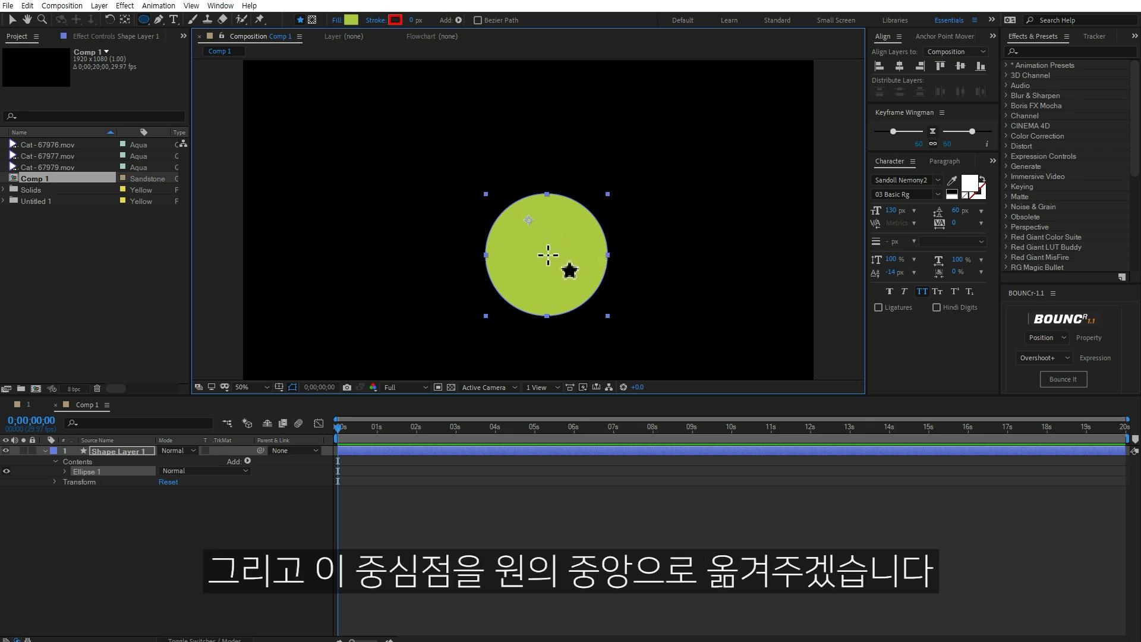
{"action": "key", "text": "ctrl+alt+Home"}
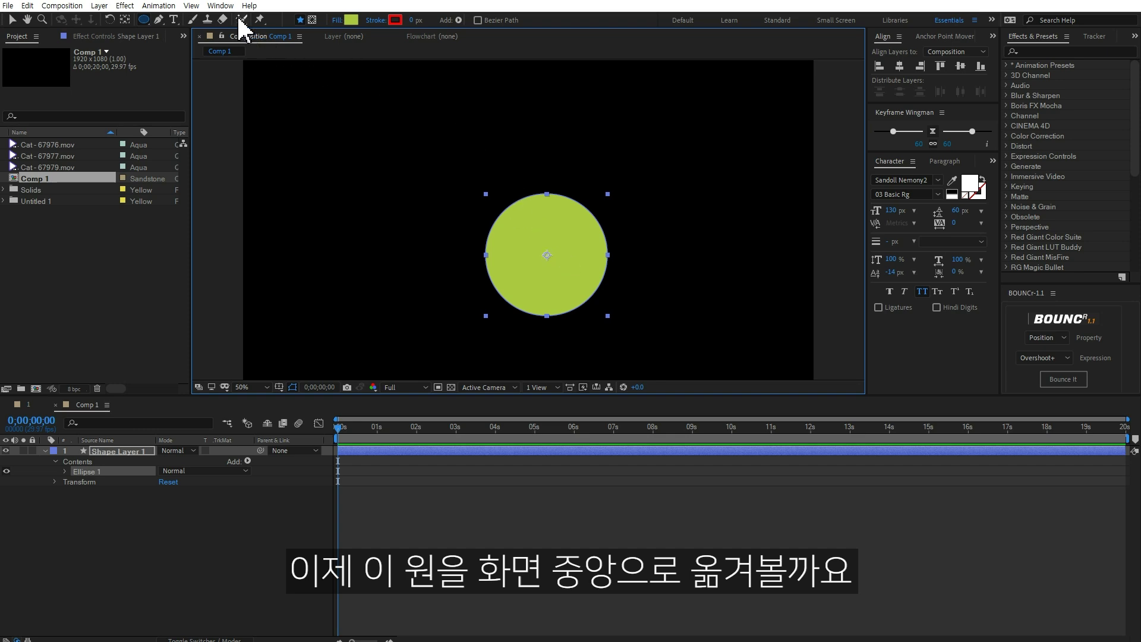
Step: Align the circle to the frame's exact horizontal and vertical centre
{"action": "left_click", "coordinate": [220, 6]}
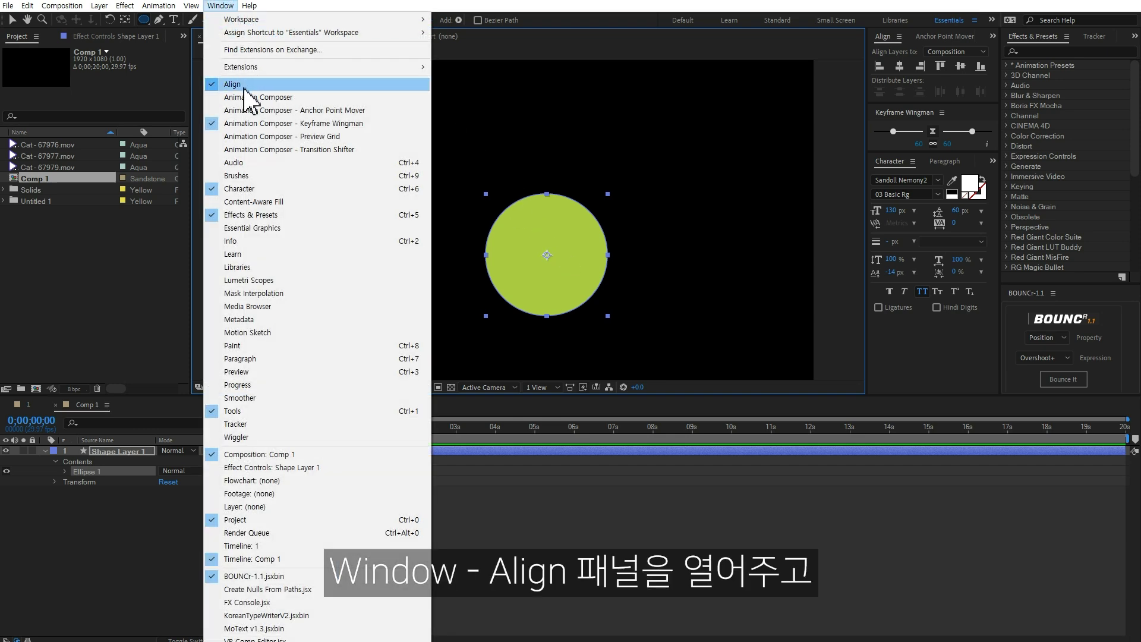
{"action": "left_click", "coordinate": [899, 66]}
{"action": "left_click", "coordinate": [960, 66]}
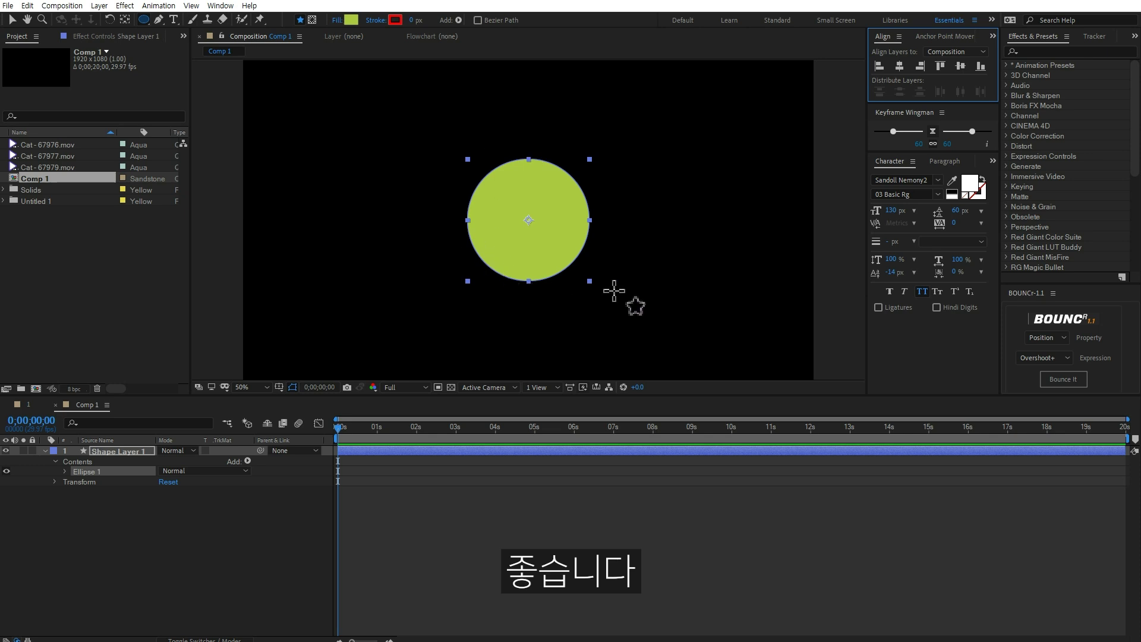
Step: Set the circle's Scale to 0% and add a Scale keyframe at 0 seconds
{"action": "key", "text": "v"}
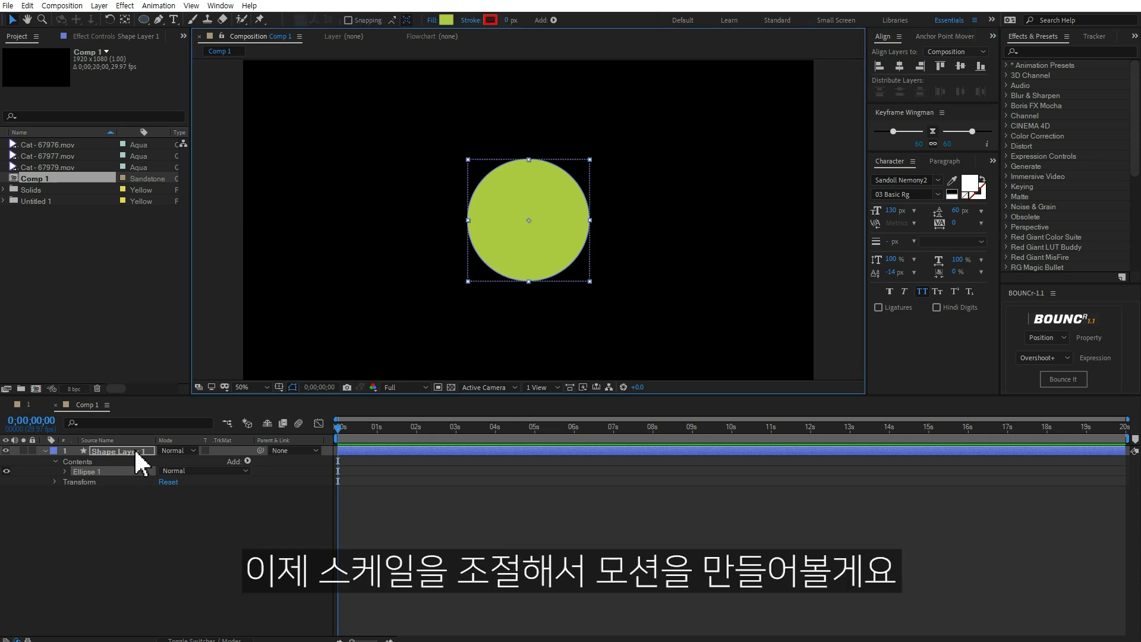
{"action": "left_click", "coordinate": [135, 455]}
{"action": "key", "text": "s"}
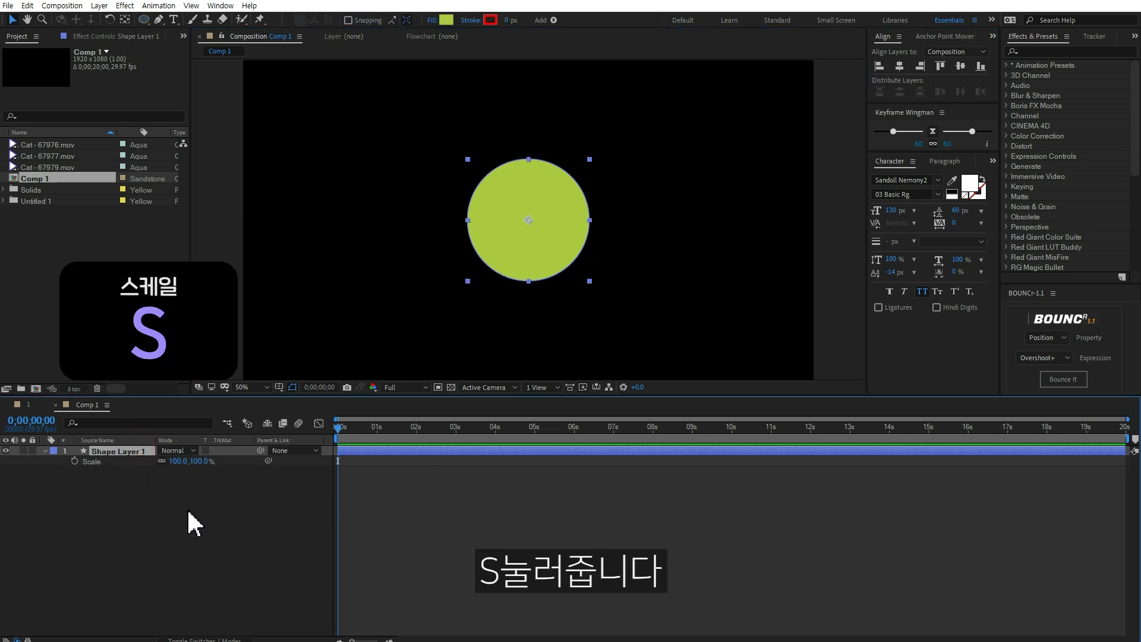
{"action": "mouse_move", "coordinate": [203, 462]}
{"action": "left_mouse_down"}
{"action": "mouse_move", "coordinate": [505, 460]}
{"action": "mouse_move", "coordinate": [473, 457]}
{"action": "left_mouse_up"}
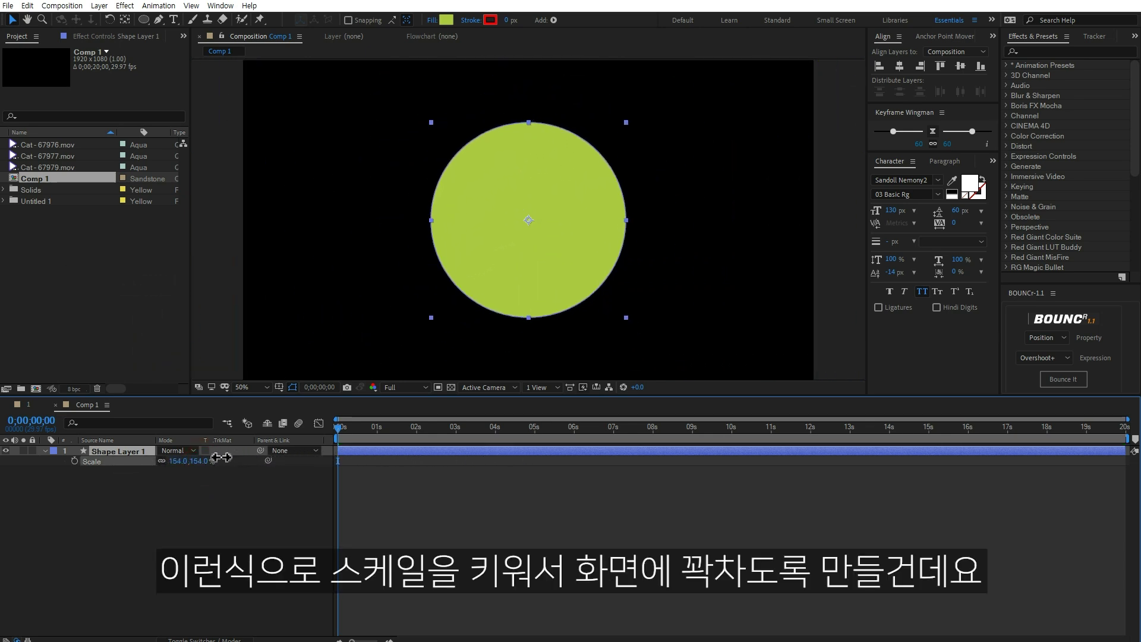
{"action": "left_click_drag", "start_coordinate": [474, 456], "coordinate": [300, 458]}
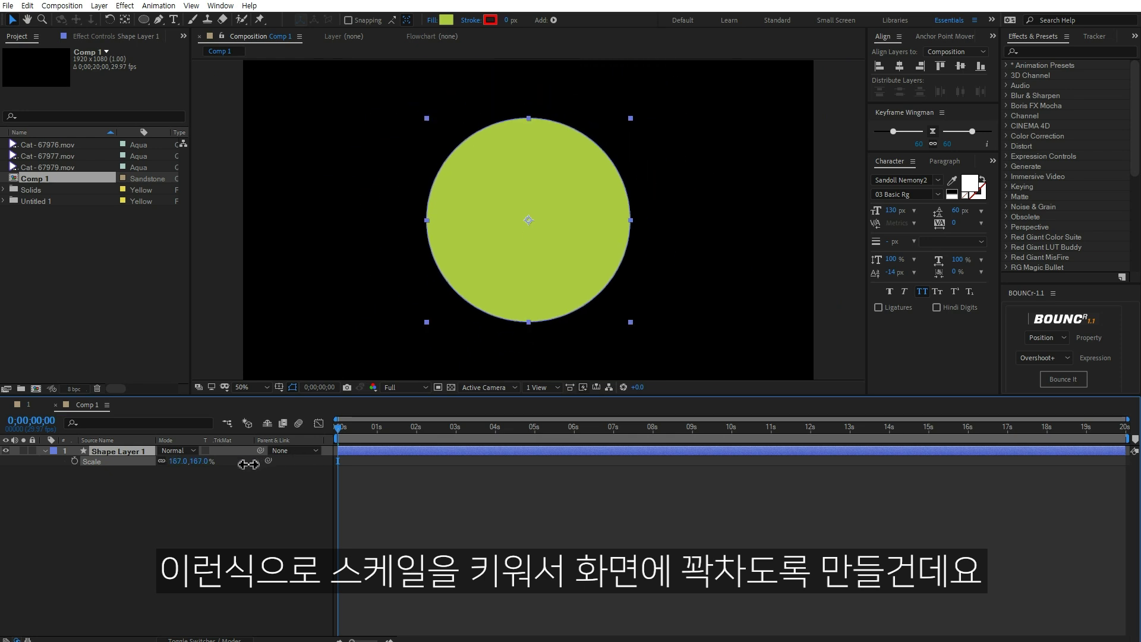
{"action": "key", "text": "comma"}
{"action": "left_click", "coordinate": [202, 460]}
{"action": "type", "text": "0"}
{"action": "left_click", "coordinate": [205, 518]}
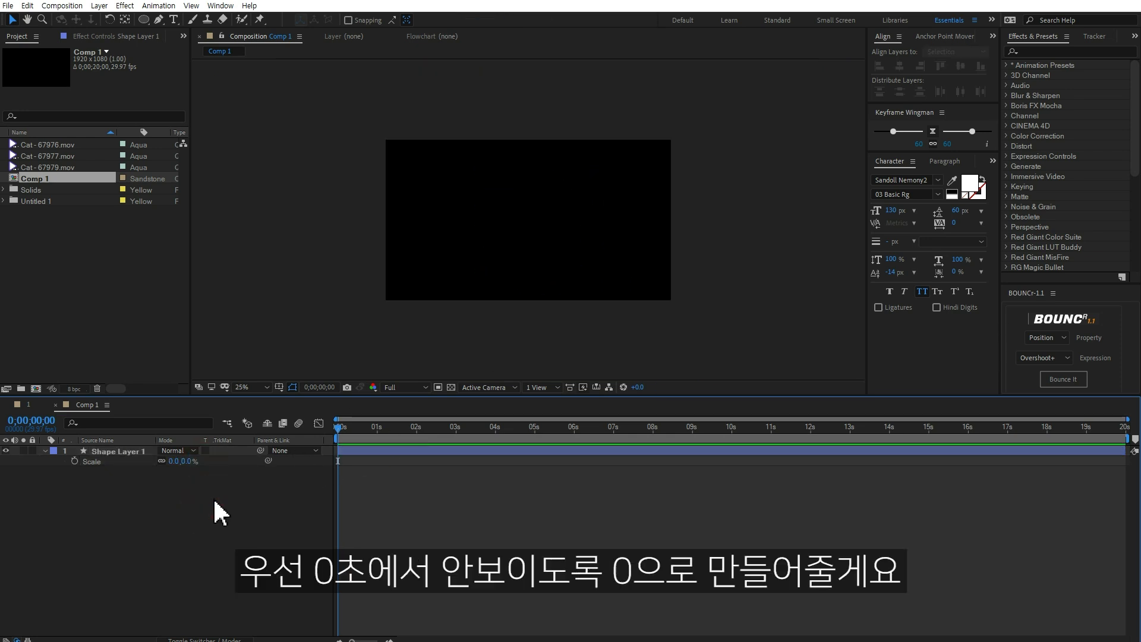
{"action": "left_click", "coordinate": [74, 462]}
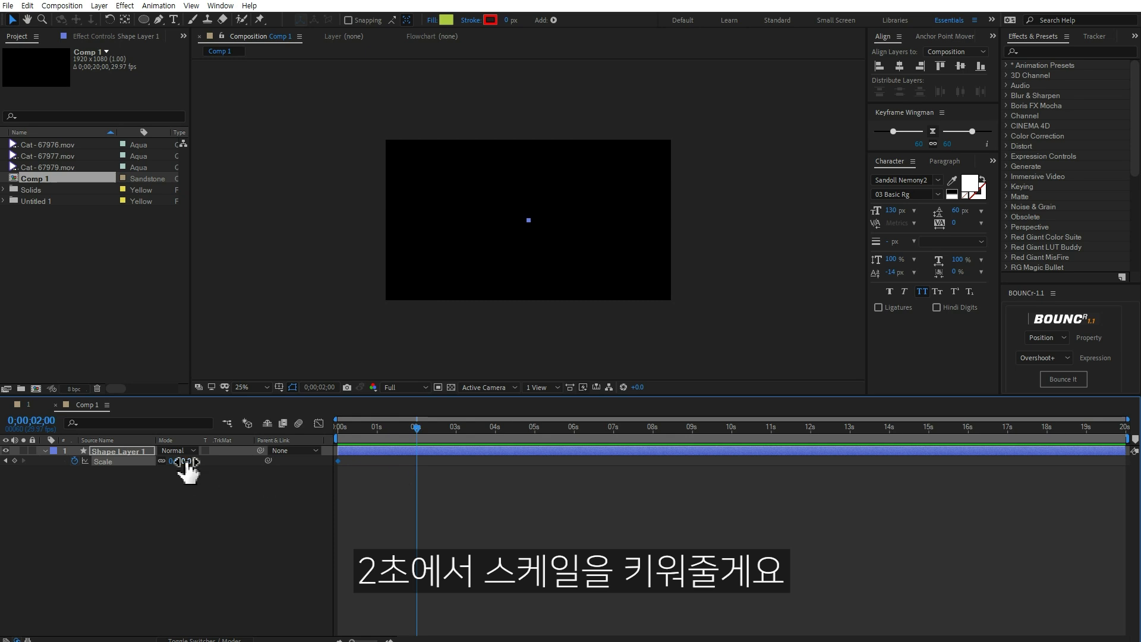
Step: Scale the circle up to 760% at 2 seconds and select that keyframe
{"action": "left_click_drag", "start_coordinate": [187, 462], "coordinate": [572, 462]}
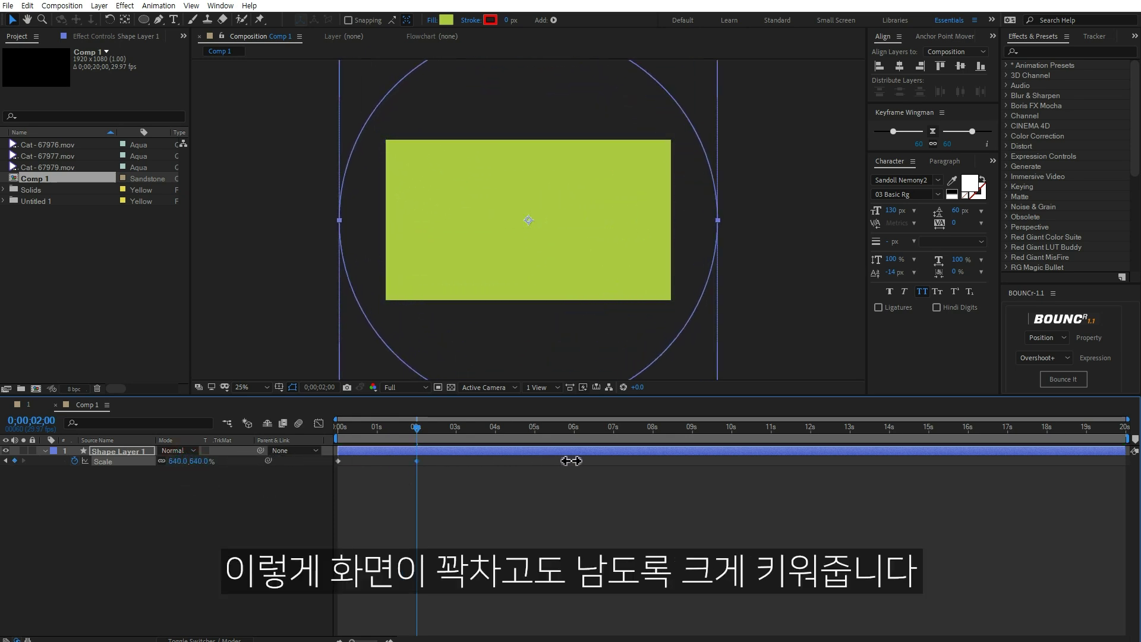
{"action": "left_click_drag", "start_coordinate": [571, 462], "coordinate": [644, 461]}
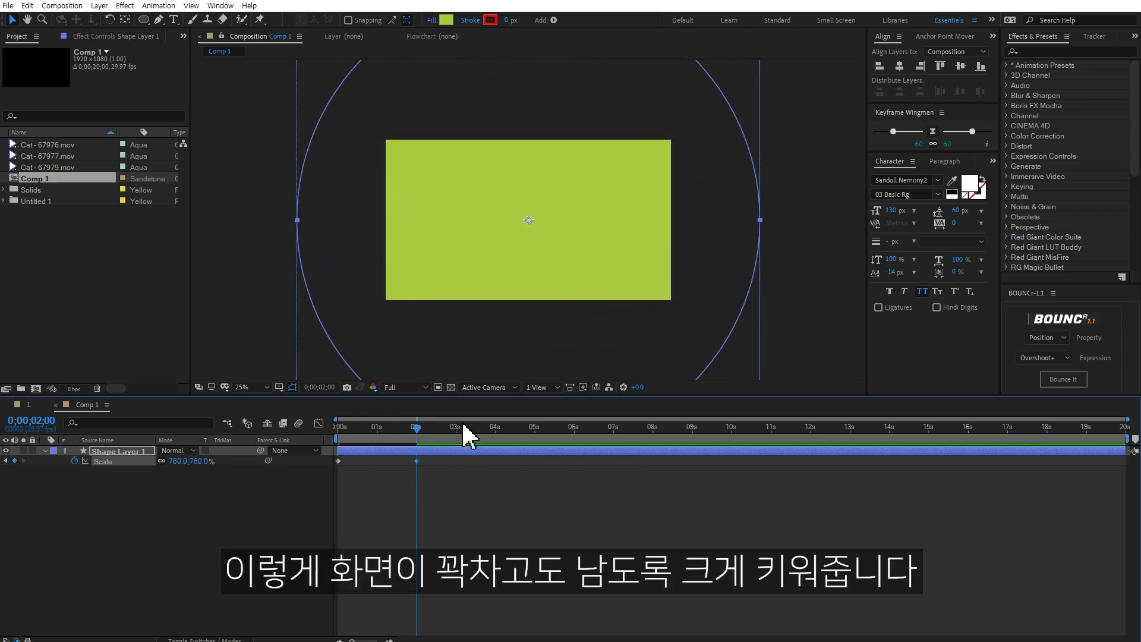
{"action": "left_click_drag", "start_coordinate": [449, 460], "coordinate": [398, 480]}
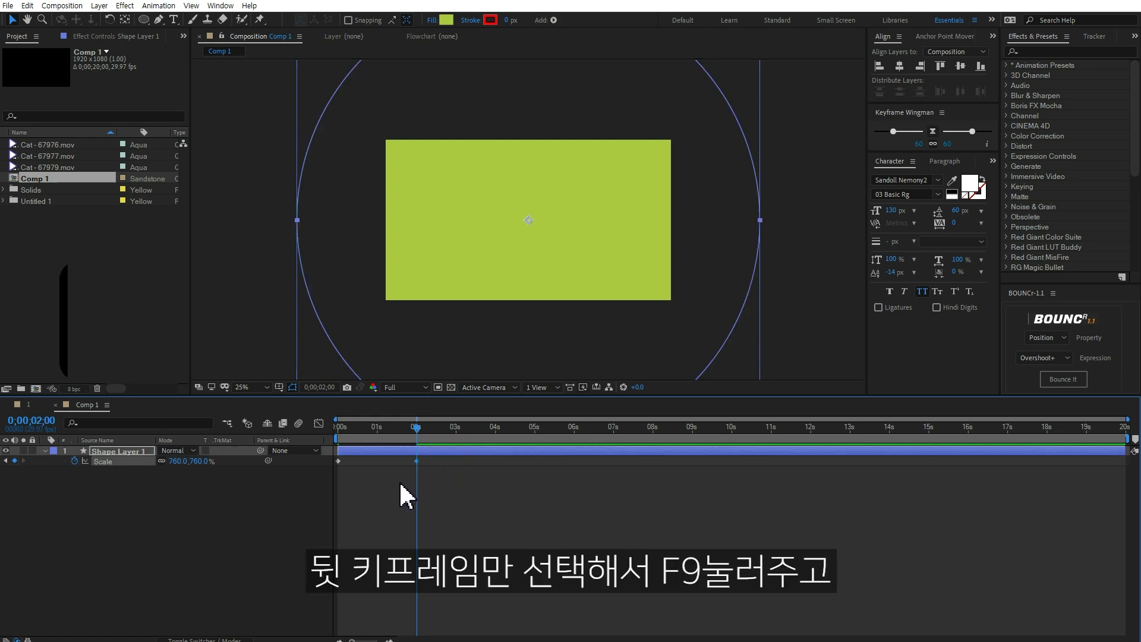
Step: Easy-ease the Scale keyframes, give the 2-second one 100% incoming influence, and preview
{"action": "key", "text": "F9"}
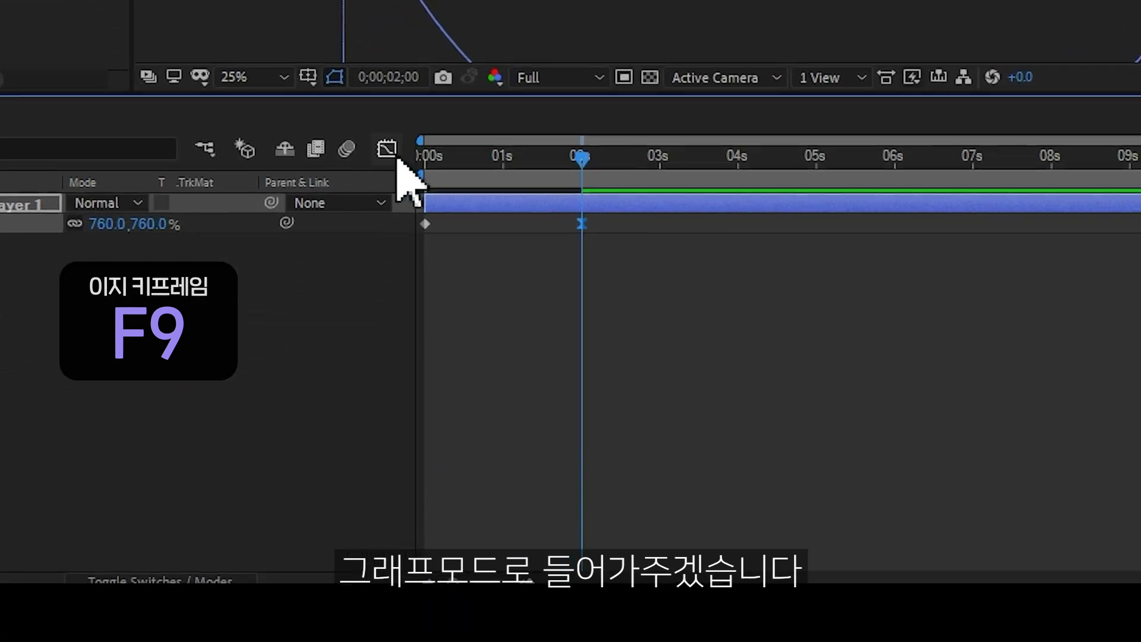
{"action": "left_click", "coordinate": [386, 153]}
{"action": "right_click", "coordinate": [725, 331]}
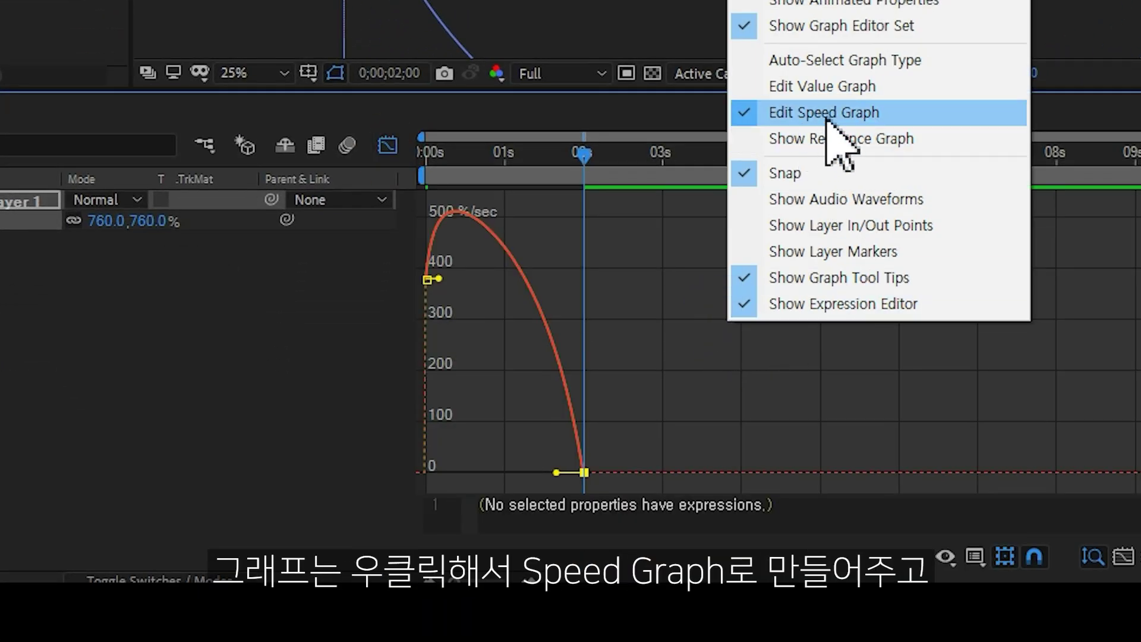
{"action": "left_click_drag", "start_coordinate": [559, 474], "coordinate": [448, 470]}
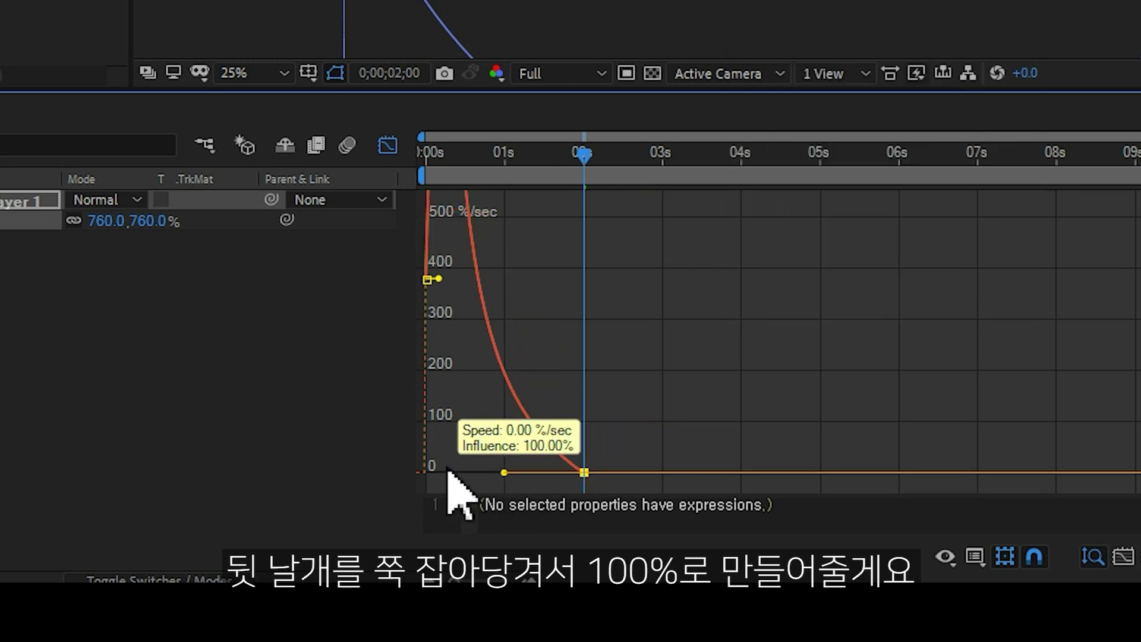
{"action": "left_click", "coordinate": [387, 145]}
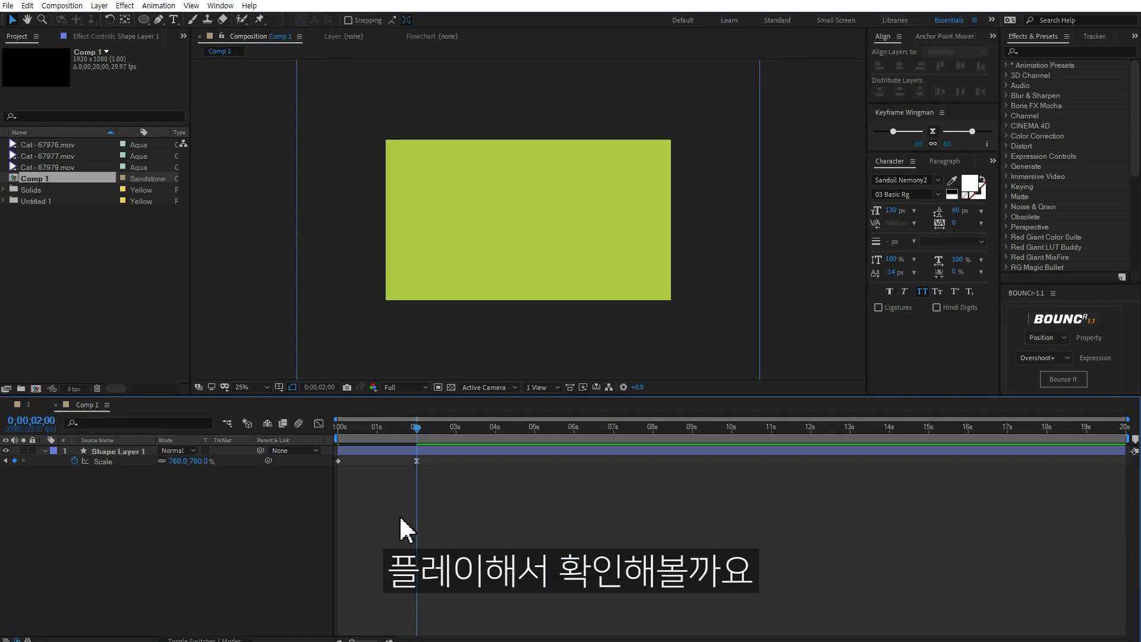
{"action": "key", "text": "space"}
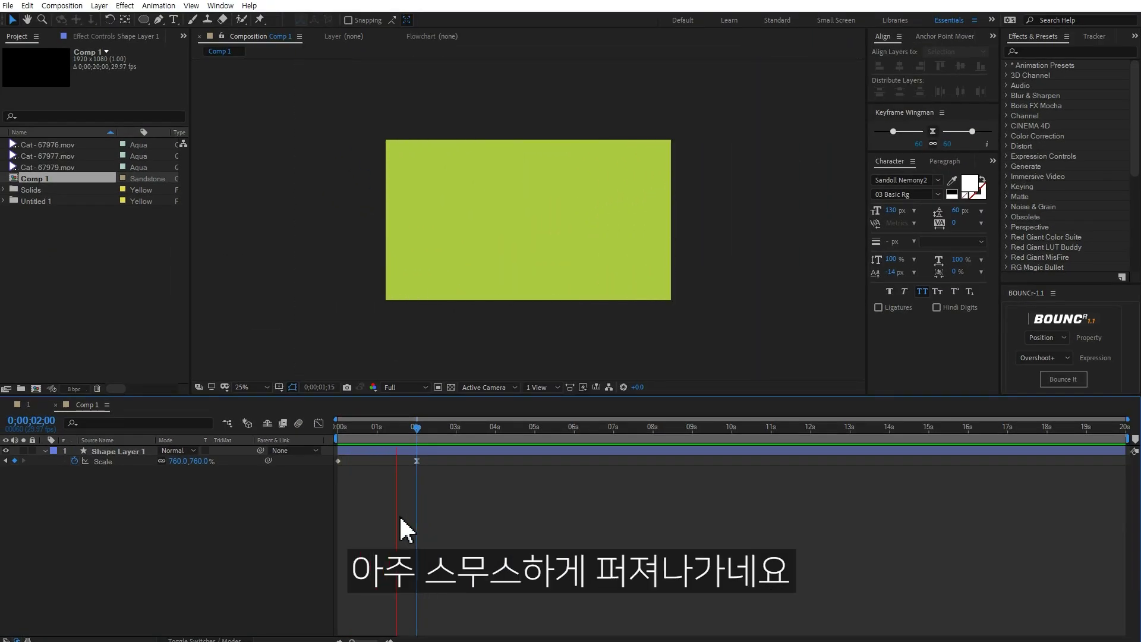
{"action": "key", "text": "space"}
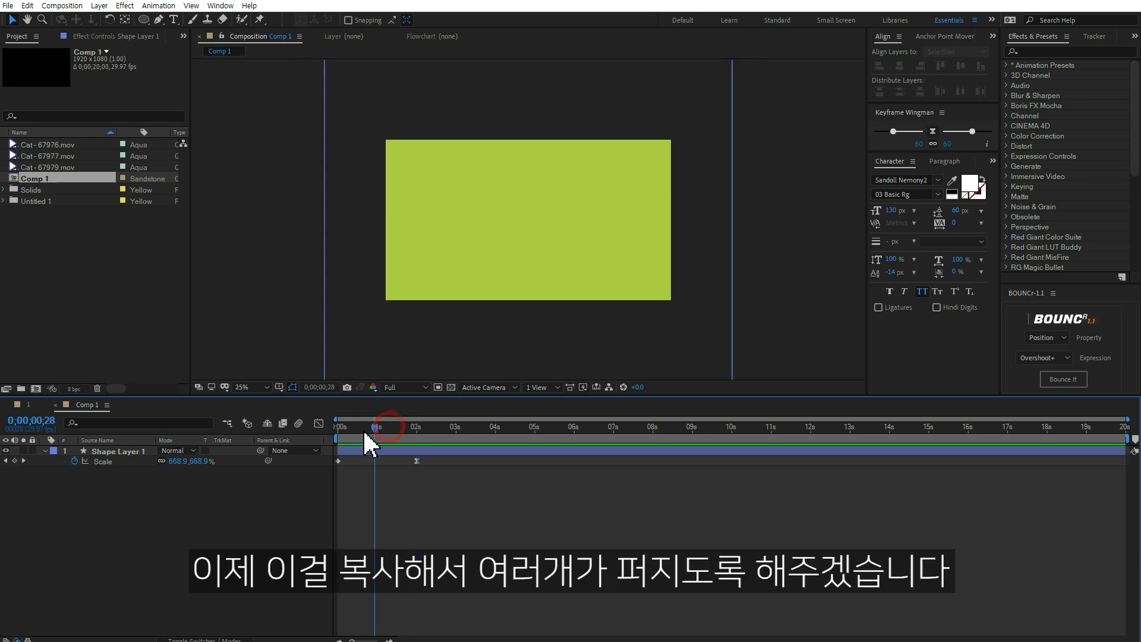
Step: Duplicate the circle layer and make the copy start two frames later
{"action": "mouse_move", "coordinate": [370, 431]}
{"action": "left_mouse_down"}
{"action": "mouse_move", "coordinate": [321, 452]}
{"action": "mouse_move", "coordinate": [350, 443]}
{"action": "left_mouse_up"}
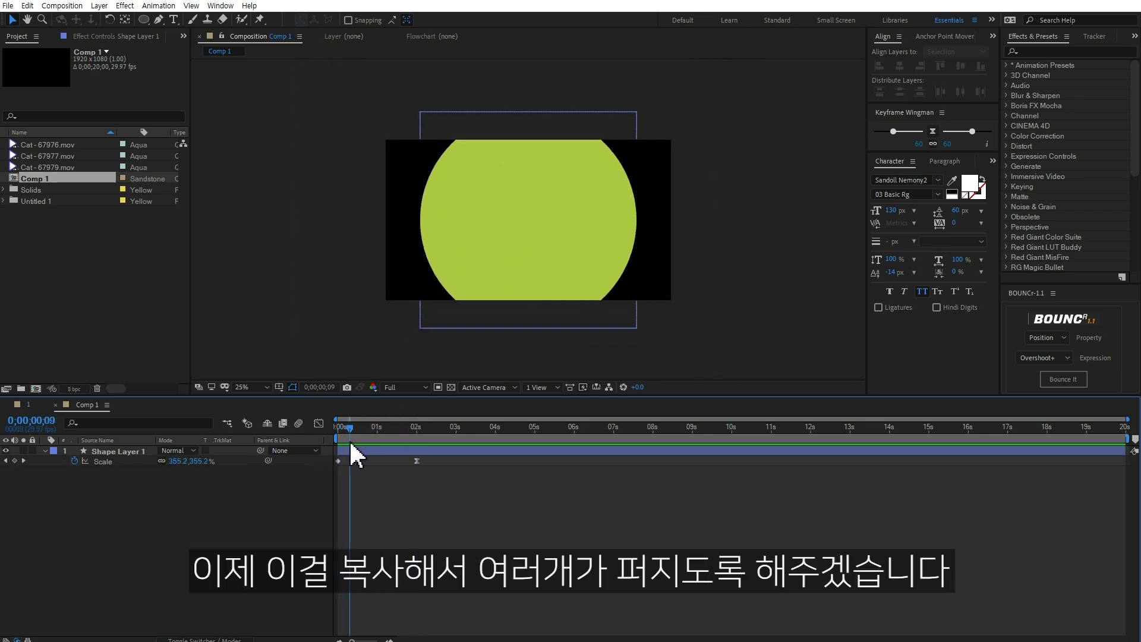
{"action": "left_click", "coordinate": [360, 453]}
{"action": "key", "text": "ctrl+d"}
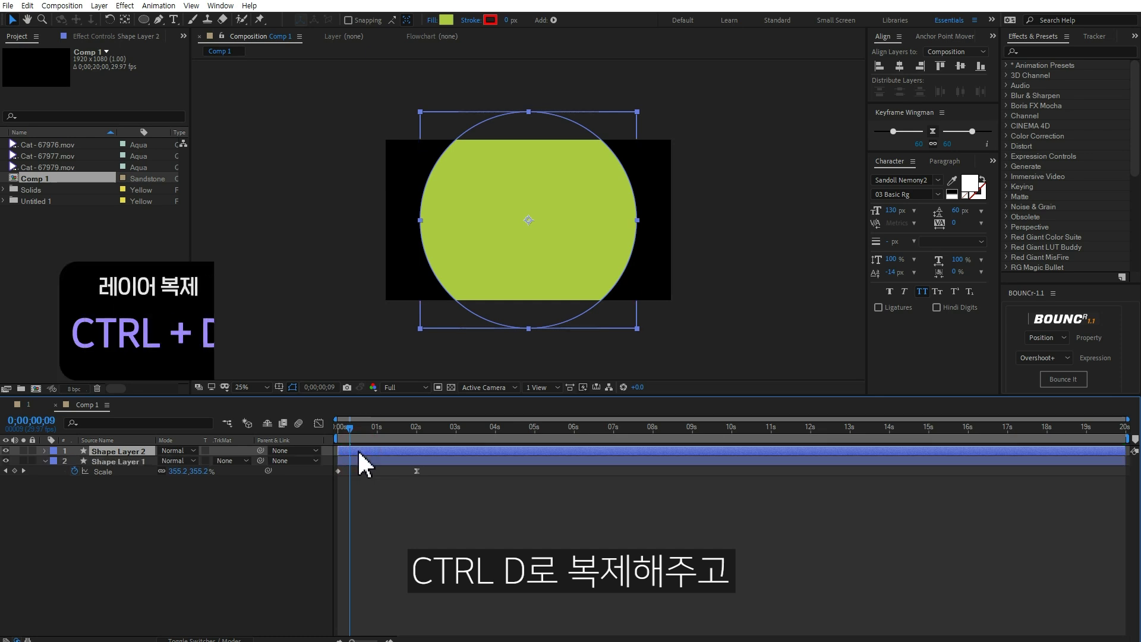
{"action": "left_click_drag", "start_coordinate": [351, 429], "coordinate": [338, 429]}
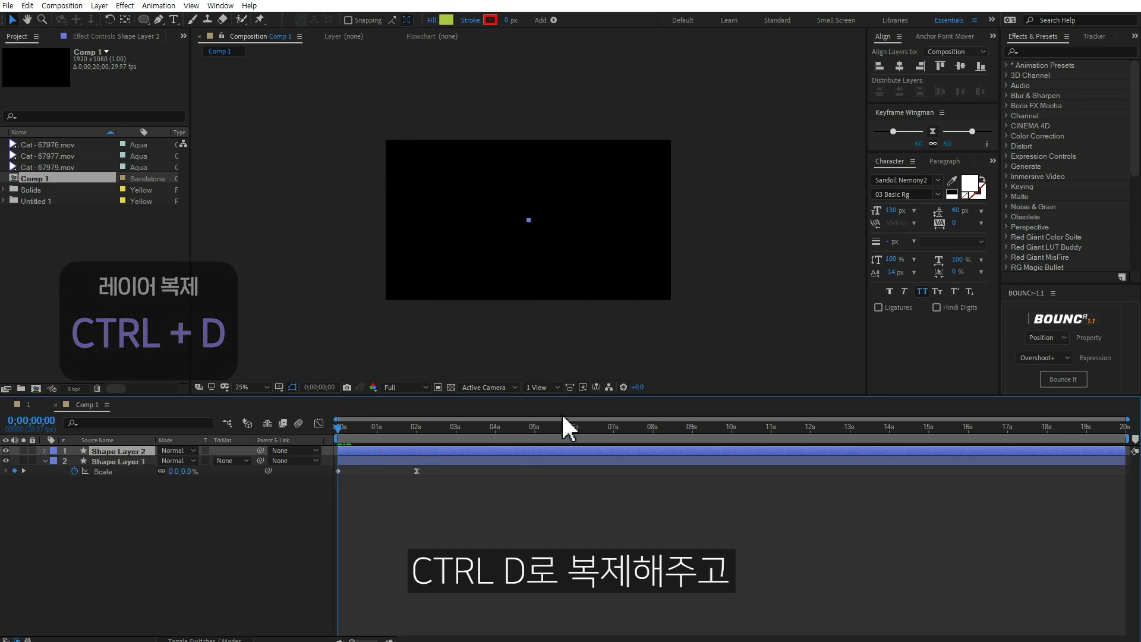
{"action": "scroll", "coordinate": [563, 425], "scroll_direction": "up", "scroll_amount": 3}
{"action": "key", "text": "alt+slash"}
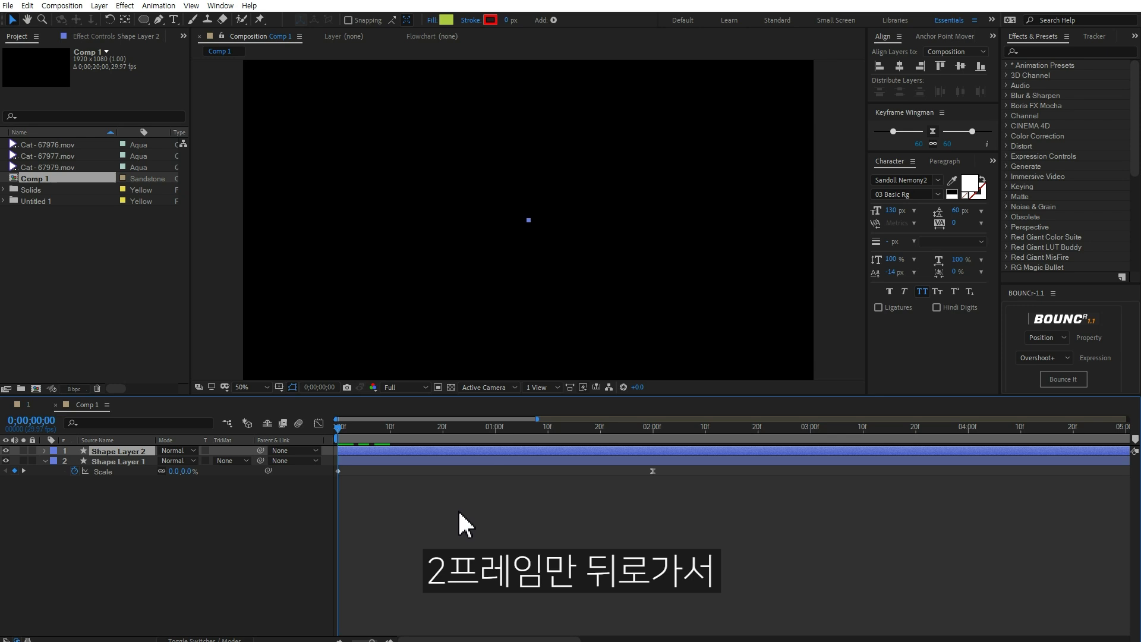
{"action": "key", "text": "Page_Down"}
{"action": "key", "text": "Page_Down"}
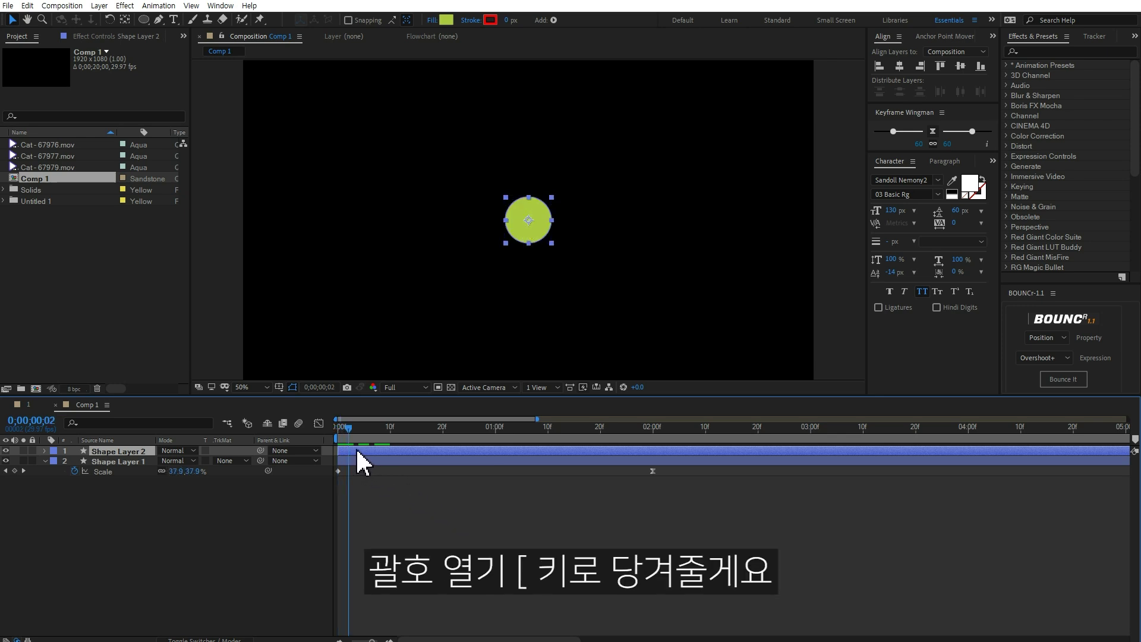
{"action": "key", "text": "bracketleft"}
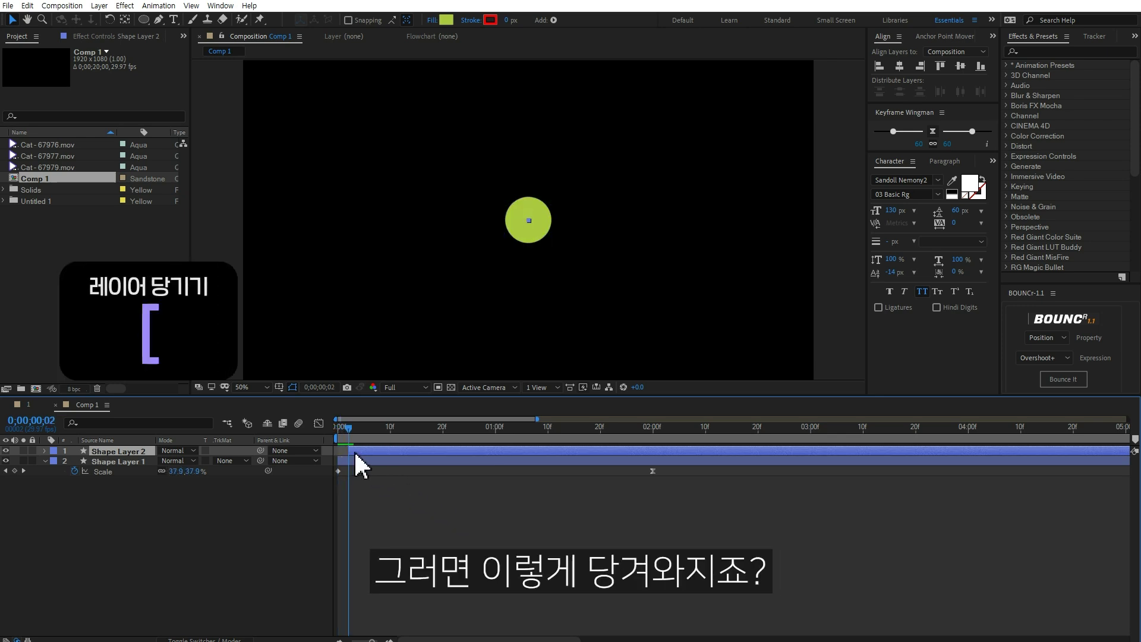
Step: Add a third circle copy starting at frame 4 and scrub to check the stagger
{"action": "key", "text": "ctrl+d"}
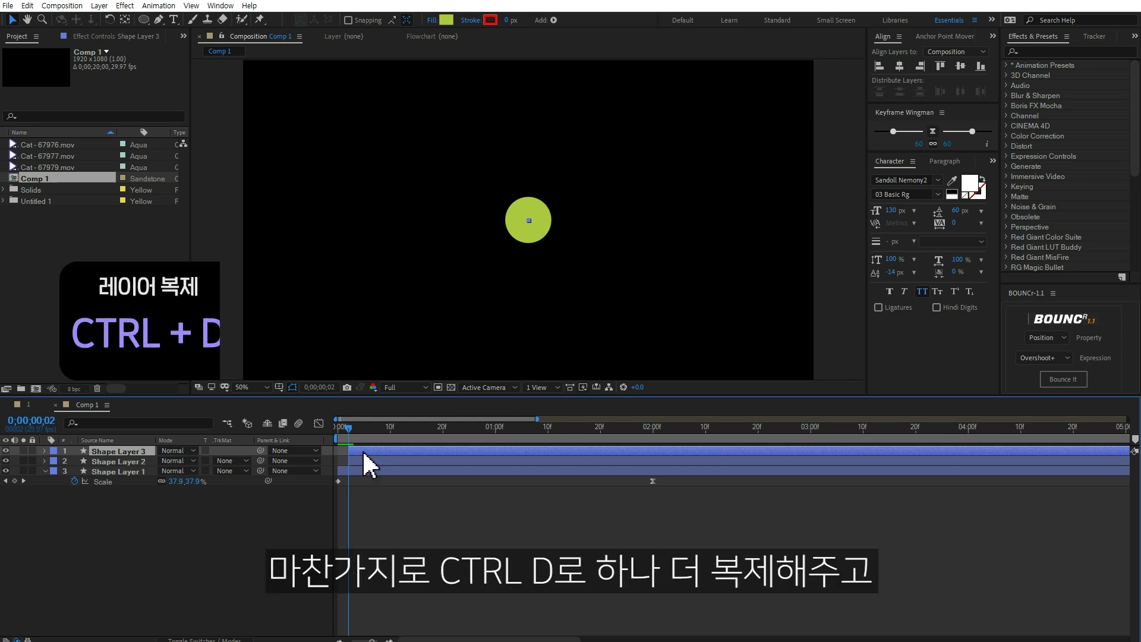
{"action": "key", "text": "Page_Down"}
{"action": "key", "text": "Page_Down"}
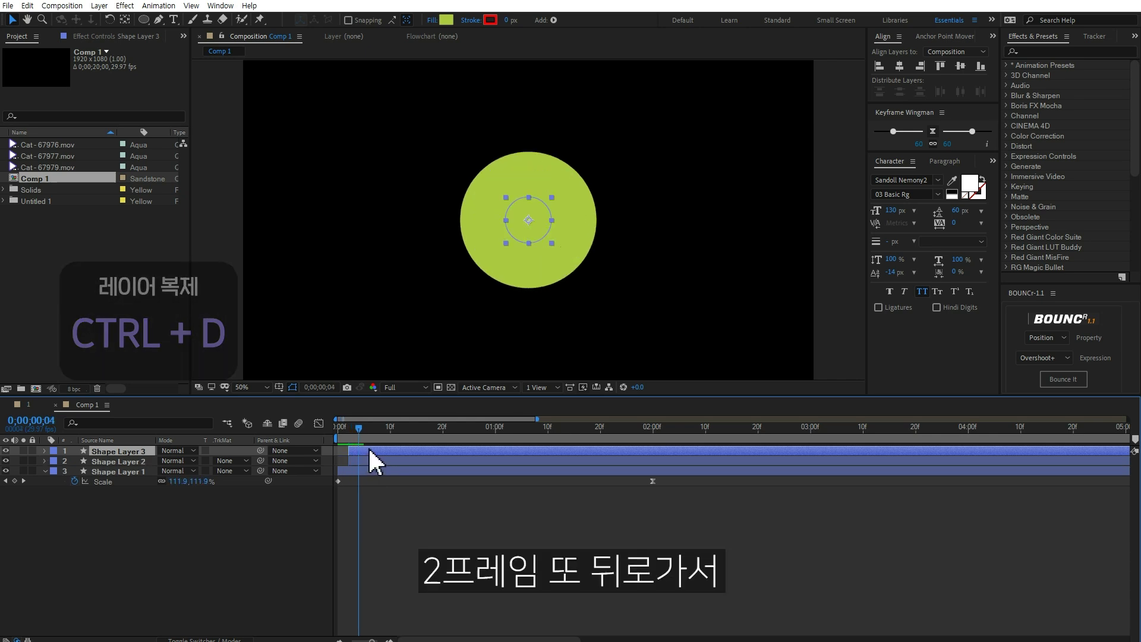
{"action": "key", "text": "bracketleft"}
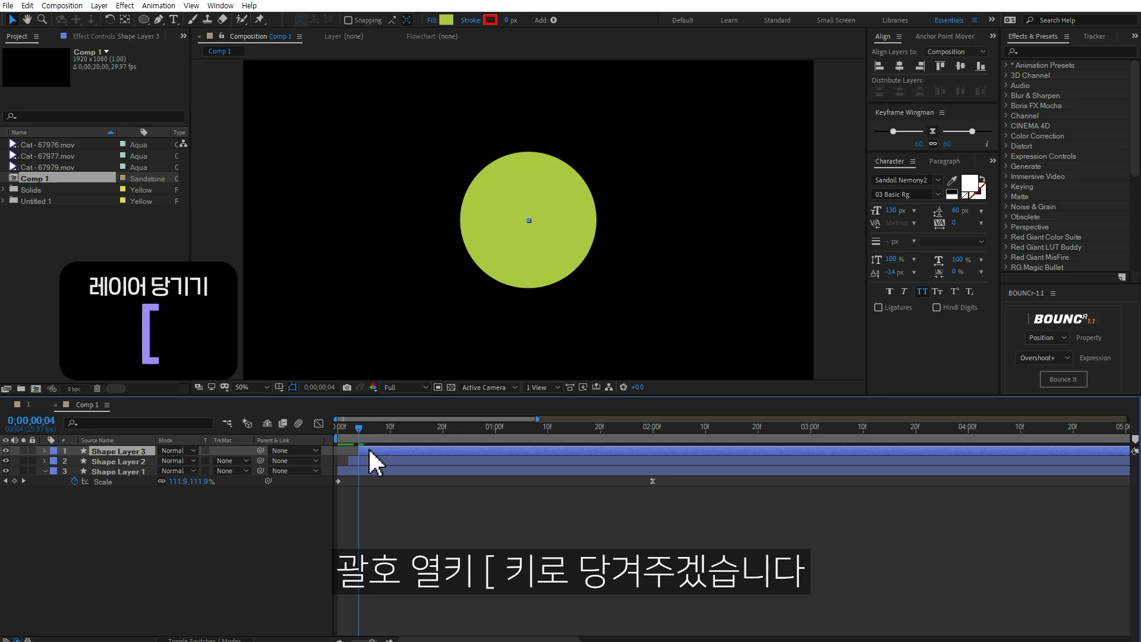
{"action": "mouse_move", "coordinate": [359, 437]}
{"action": "left_mouse_down"}
{"action": "mouse_move", "coordinate": [334, 438]}
{"action": "mouse_move", "coordinate": [385, 438]}
{"action": "mouse_move", "coordinate": [347, 441]}
{"action": "left_mouse_up"}
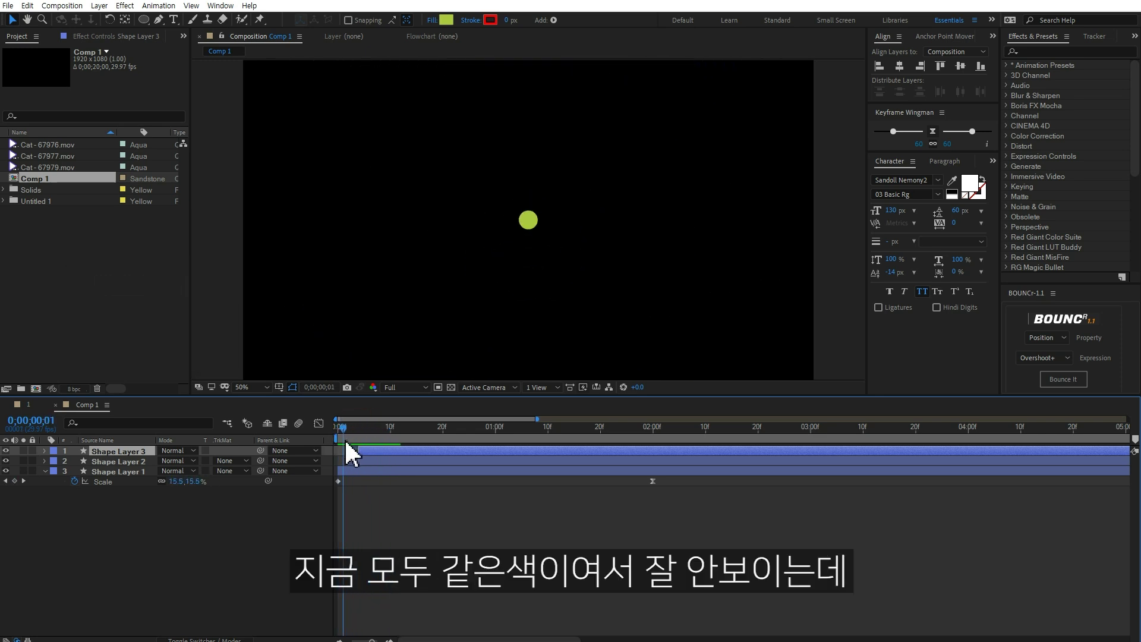
Step: Change Shape Layer 1's fill colour to white
{"action": "left_click", "coordinate": [359, 470]}
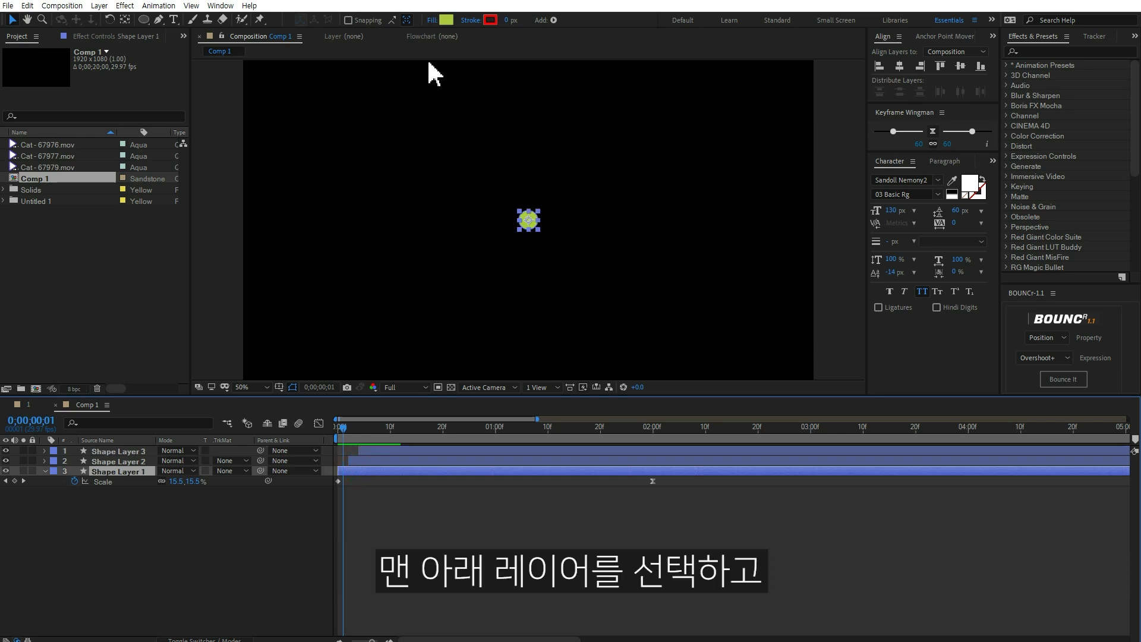
{"action": "left_click", "coordinate": [447, 21]}
{"action": "left_click_drag", "start_coordinate": [810, 308], "coordinate": [747, 248]}
{"action": "left_click", "coordinate": [1002, 253]}
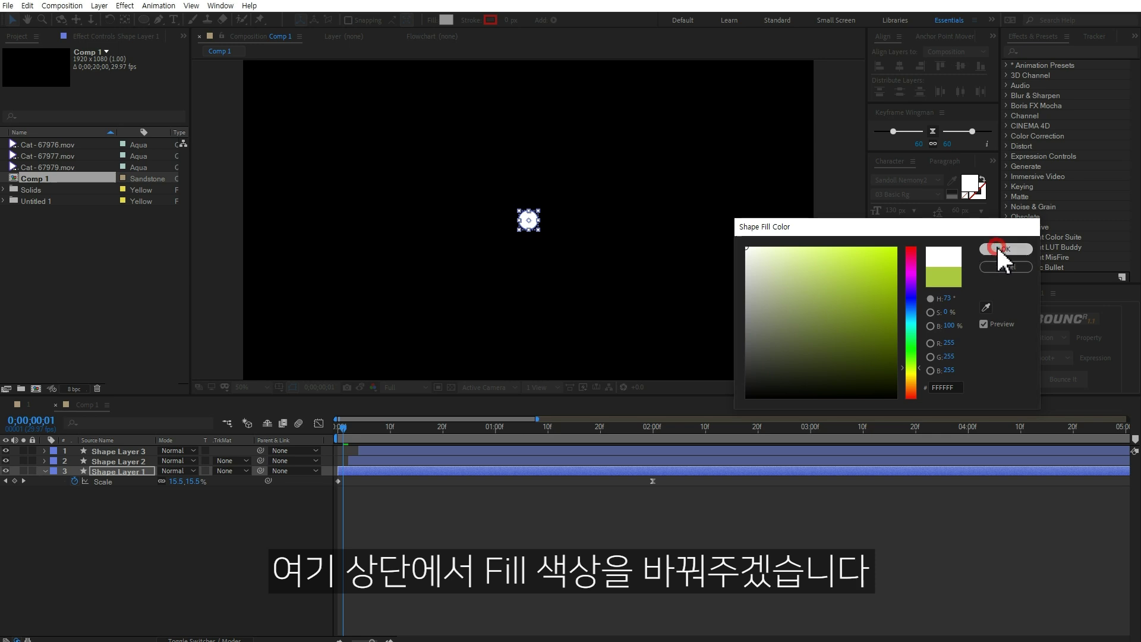
{"action": "left_click_drag", "start_coordinate": [346, 428], "coordinate": [379, 440]}
Step: Change Shape Layer 3's fill to pure red and preview the expanding rings
{"action": "left_click", "coordinate": [384, 452]}
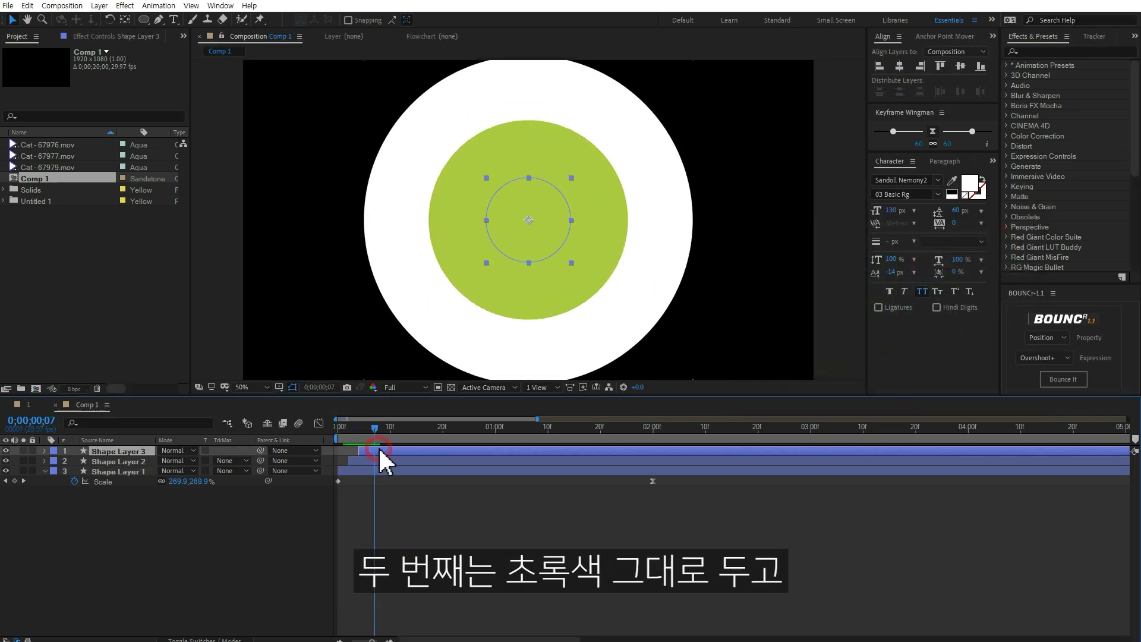
{"action": "left_click", "coordinate": [446, 19]}
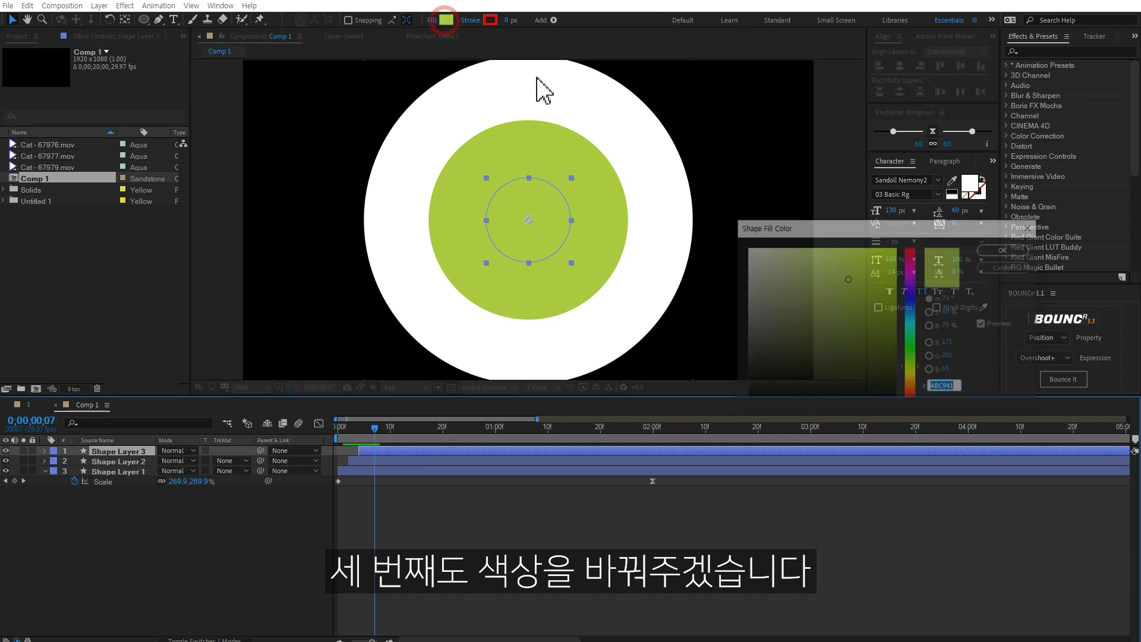
{"action": "left_click", "coordinate": [911, 248]}
{"action": "left_click_drag", "start_coordinate": [880, 272], "coordinate": [897, 246]}
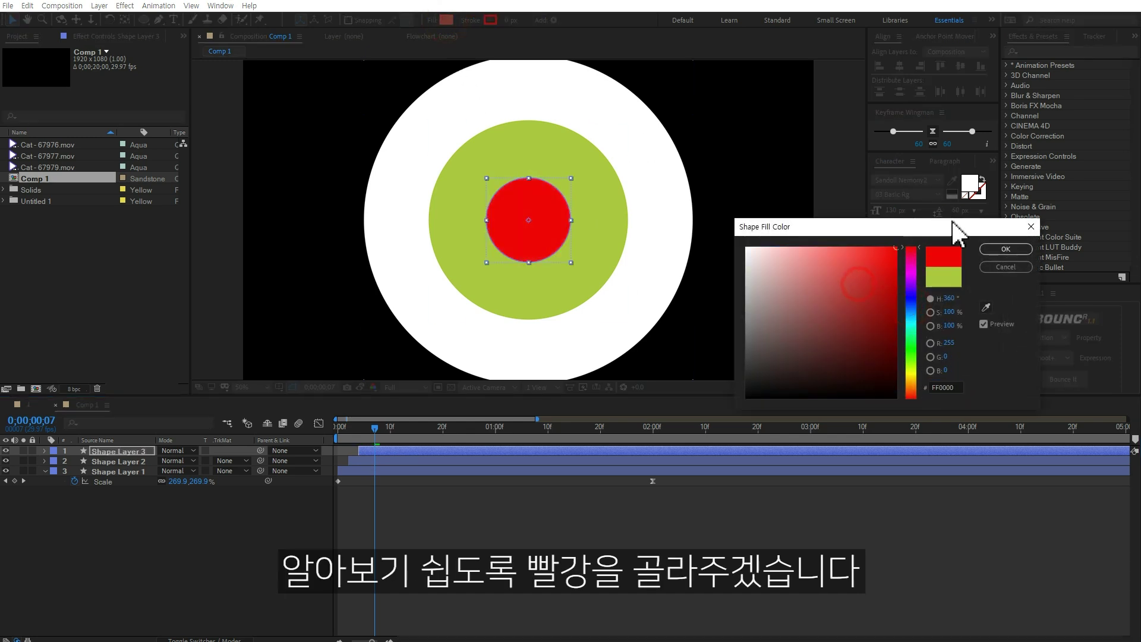
{"action": "left_click", "coordinate": [1006, 249]}
{"action": "key", "text": "space"}
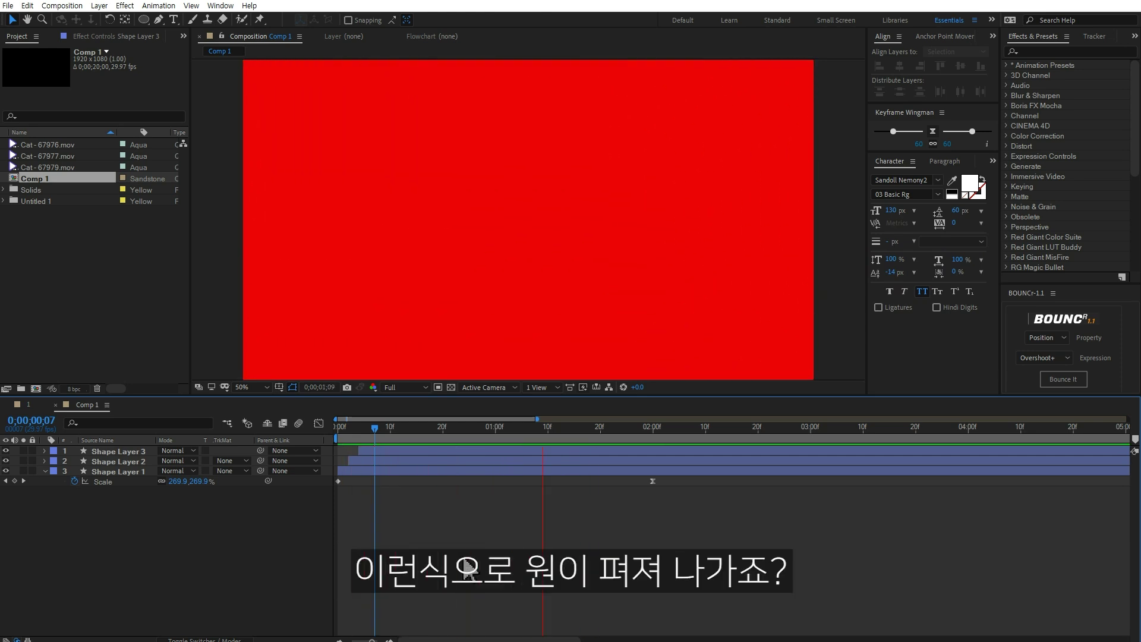
{"action": "key", "text": "space"}
{"action": "key", "text": "space"}
{"action": "key", "text": "space"}
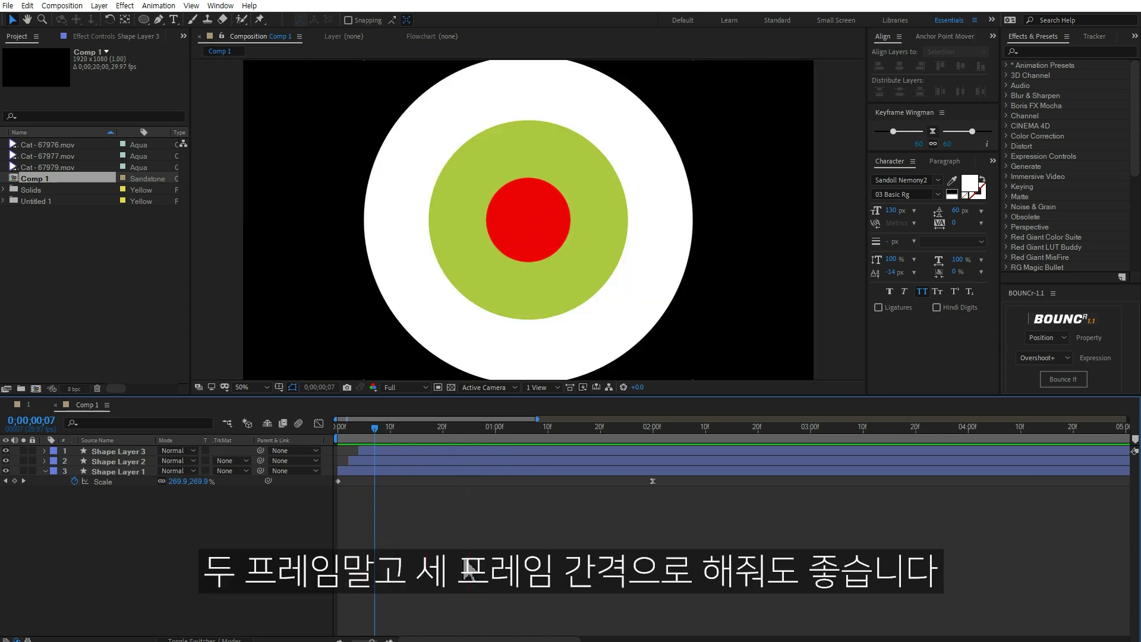
Step: Shift all three circle layers to start at frame 20, then return to frame 0
{"action": "left_click", "coordinate": [442, 427]}
{"action": "left_click", "coordinate": [122, 471]}
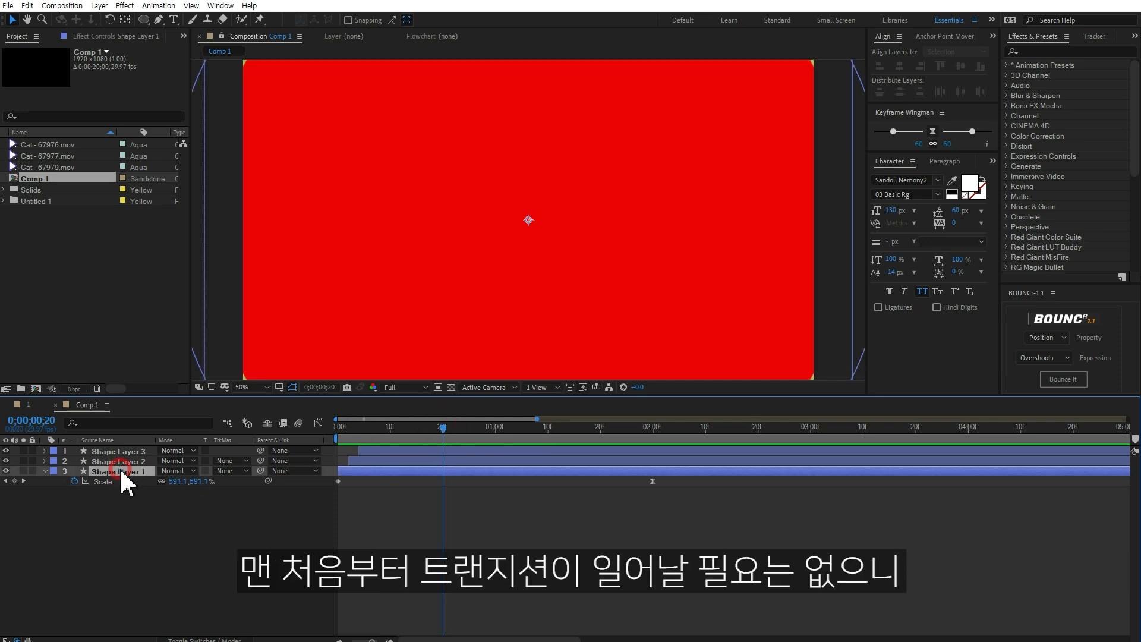
{"action": "left_click", "coordinate": [143, 451], "text": "shift"}
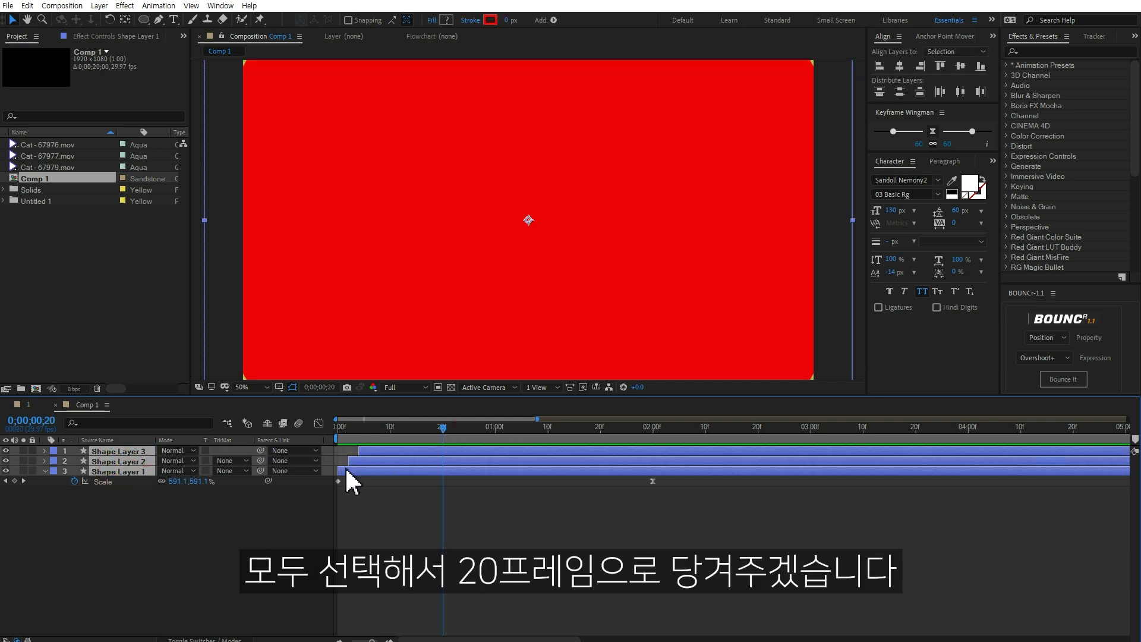
{"action": "left_click_drag", "start_coordinate": [348, 470], "coordinate": [451, 470]}
{"action": "left_click", "coordinate": [416, 457]}
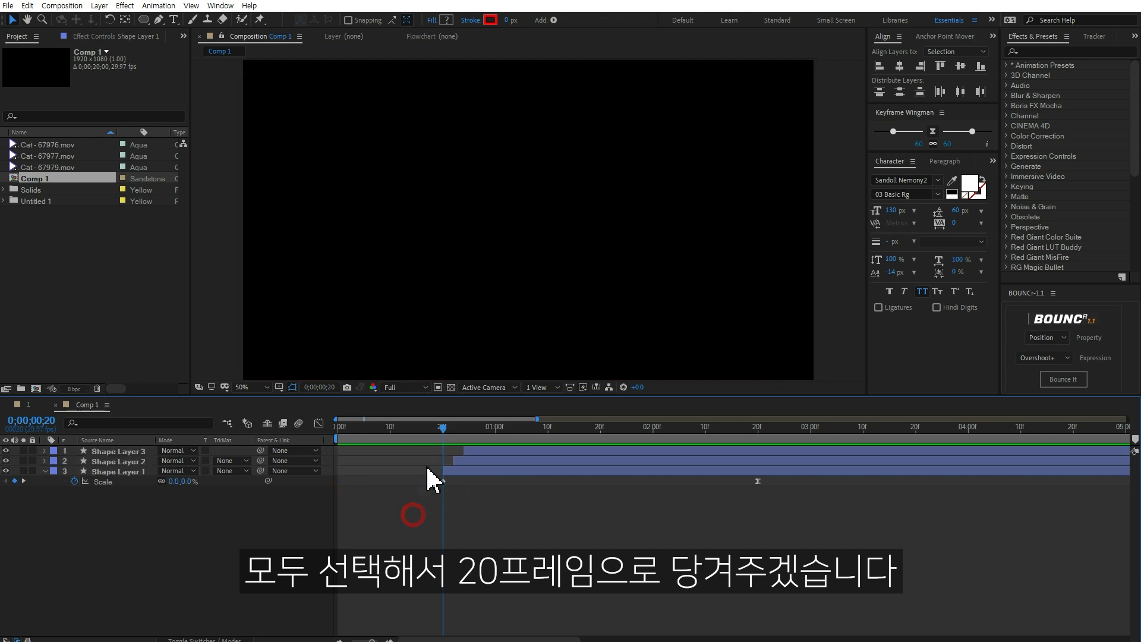
{"action": "left_click_drag", "start_coordinate": [410, 426], "coordinate": [343, 444]}
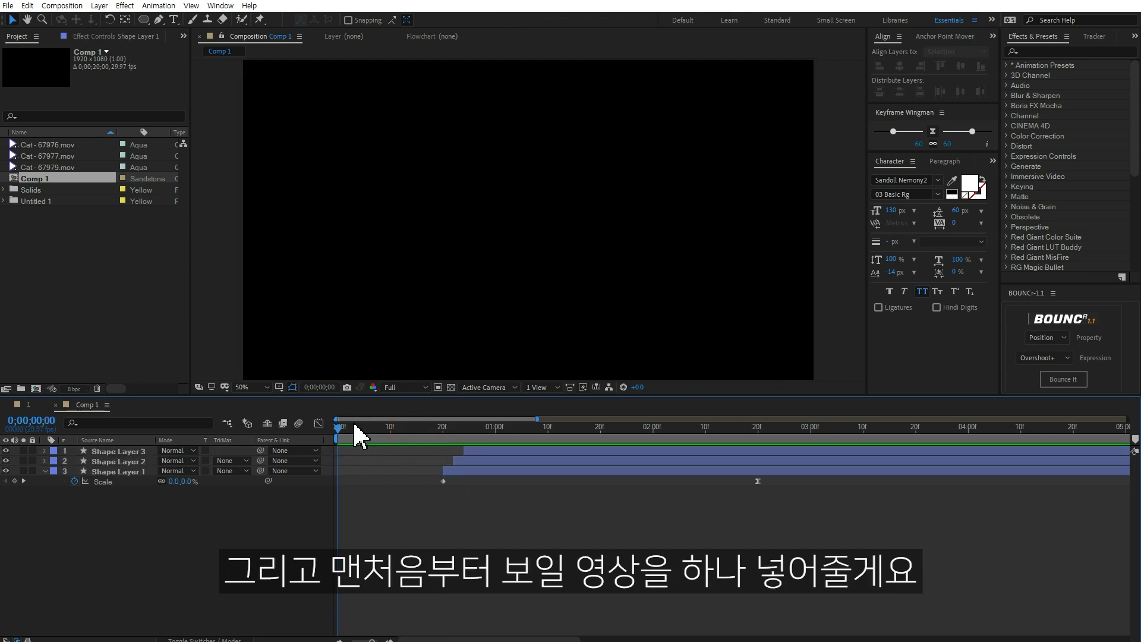
{"action": "left_click", "coordinate": [66, 156]}
Step: Add Cat - 67979.mov as the bottom layer beneath the circles and scrub to check
{"action": "left_click", "coordinate": [50, 168]}
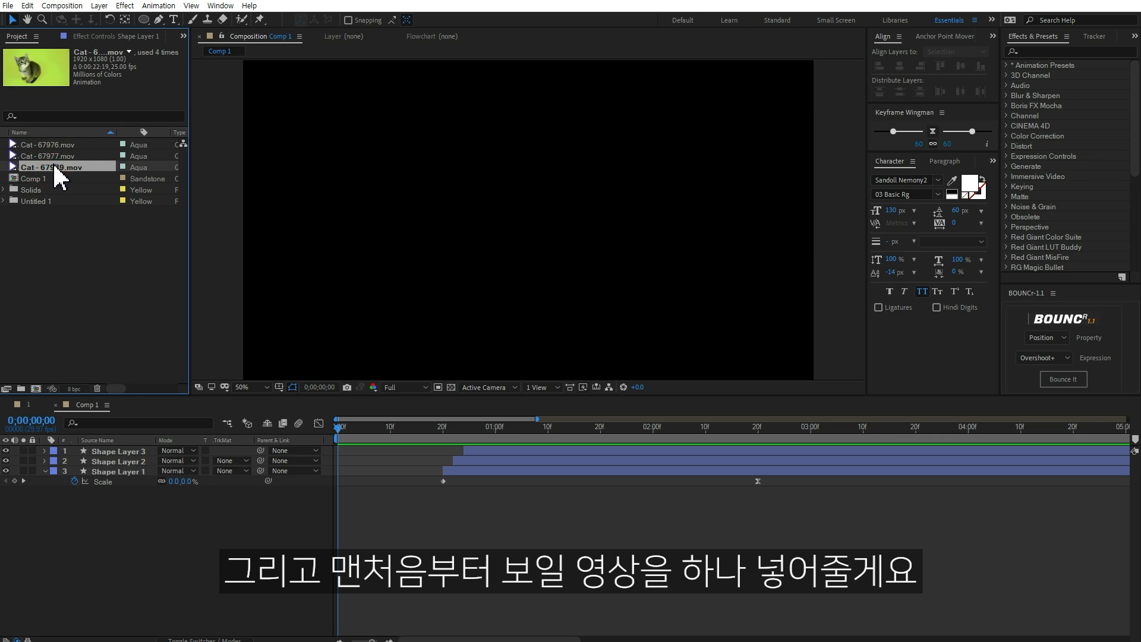
{"action": "left_click_drag", "start_coordinate": [55, 168], "coordinate": [198, 538]}
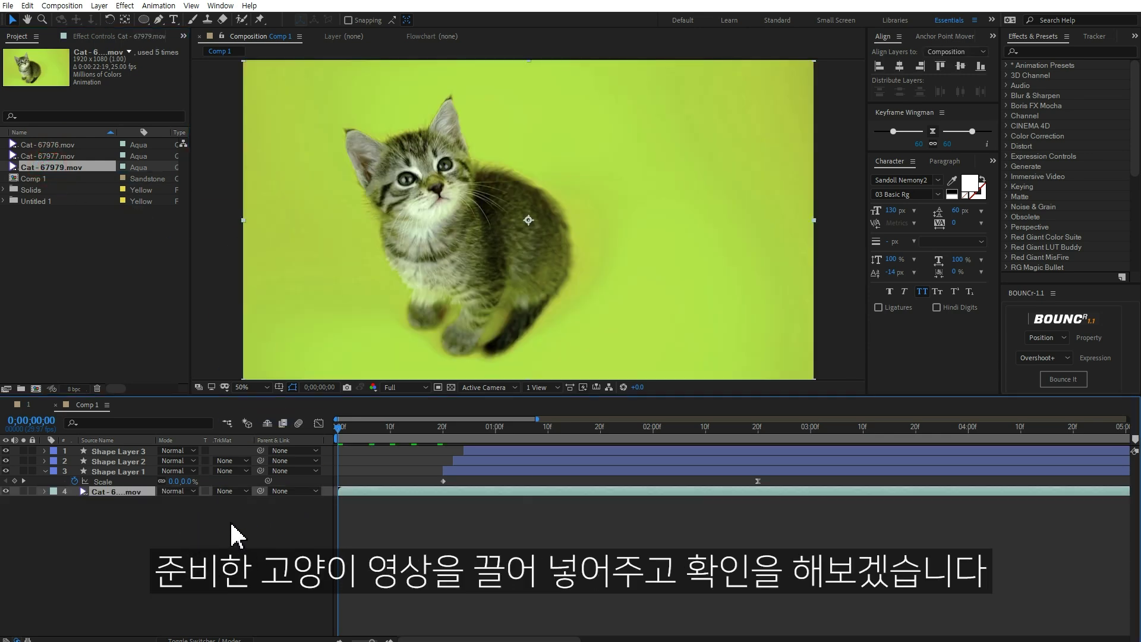
{"action": "left_click_drag", "start_coordinate": [352, 434], "coordinate": [501, 424]}
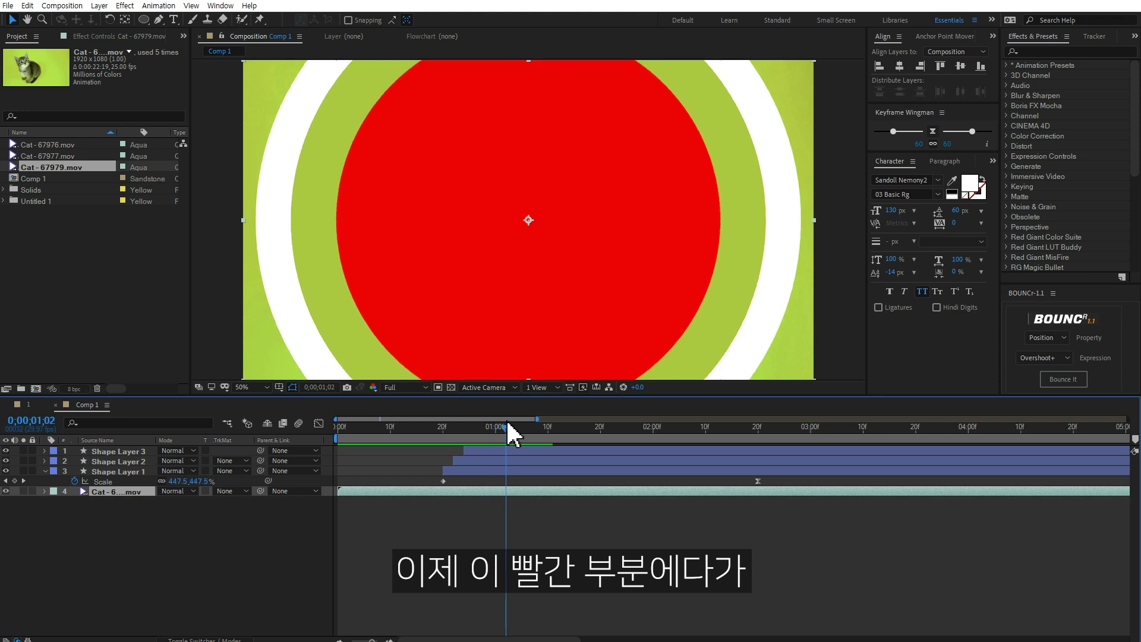
{"action": "left_click_drag", "start_coordinate": [502, 423], "coordinate": [500, 419]}
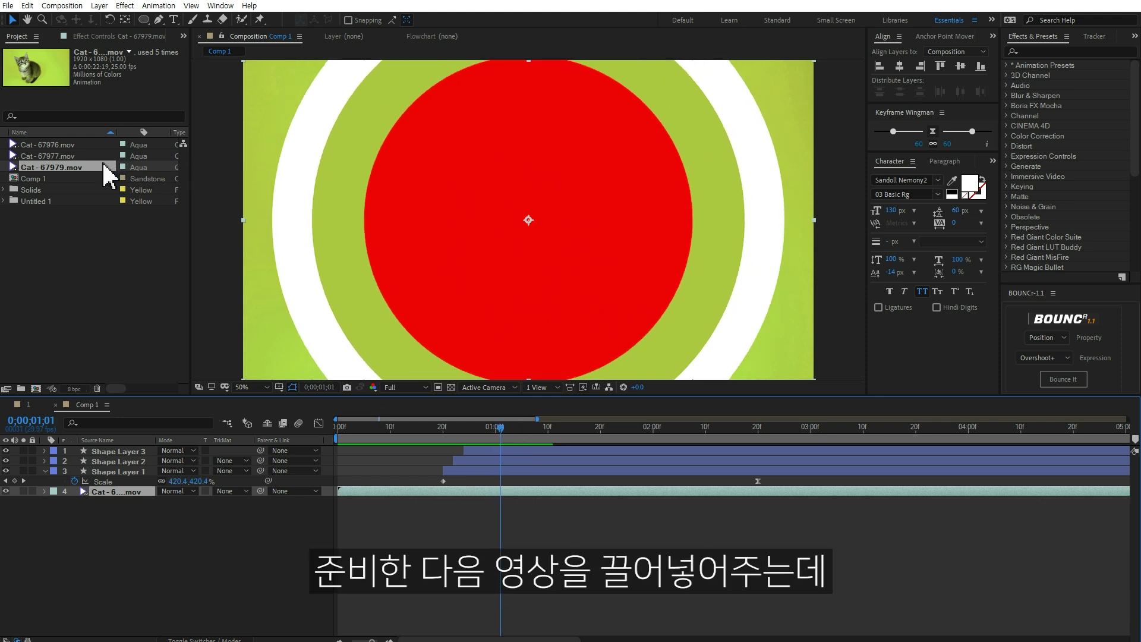
{"action": "left_click_drag", "start_coordinate": [65, 146], "coordinate": [416, 363]}
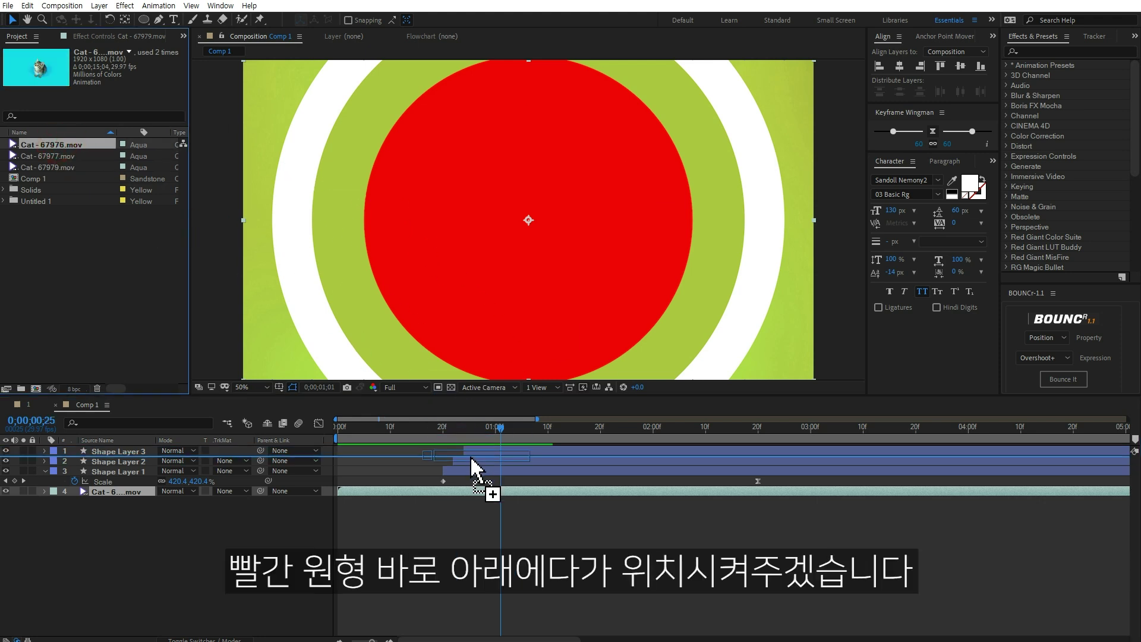
Step: Place Cat - 67976.mov under Shape Layer 3, align its start, and apply Alpha Matte 'Shape Layer 3'
{"action": "left_click_drag", "start_coordinate": [415, 357], "coordinate": [480, 450]}
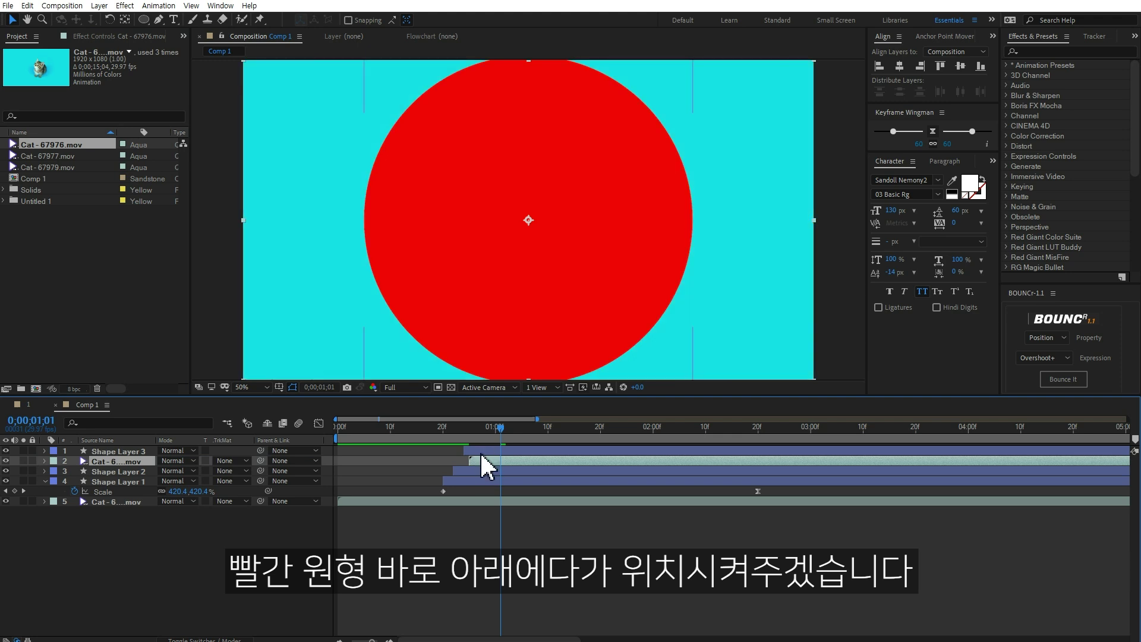
{"action": "left_click", "coordinate": [480, 451]}
{"action": "left_click_drag", "start_coordinate": [480, 460], "coordinate": [477, 462]}
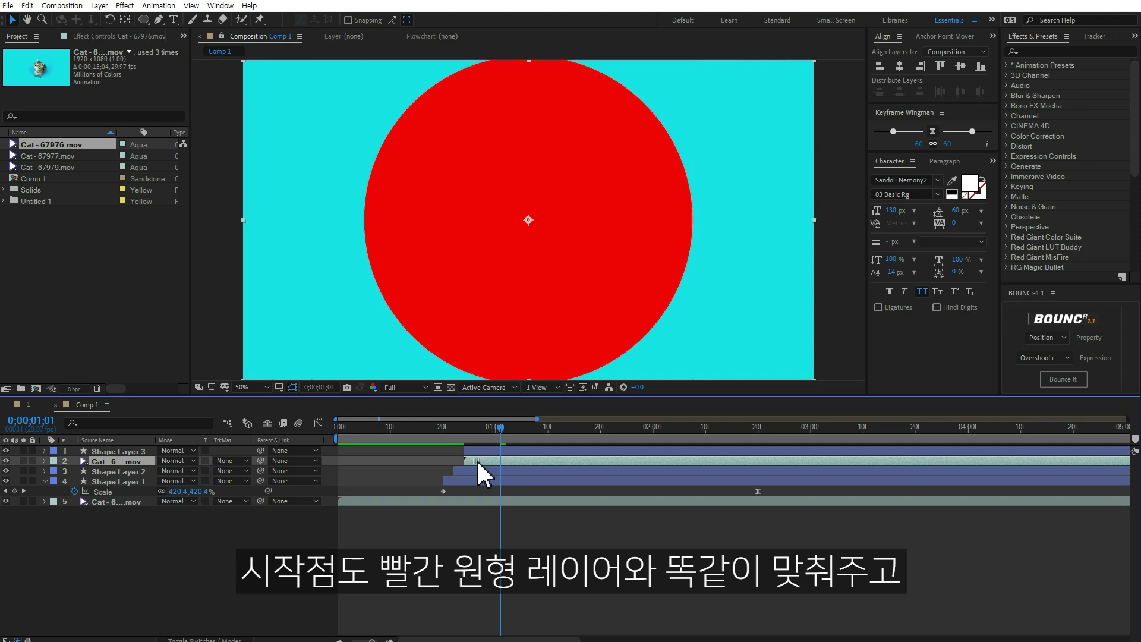
{"action": "left_click", "coordinate": [231, 461]}
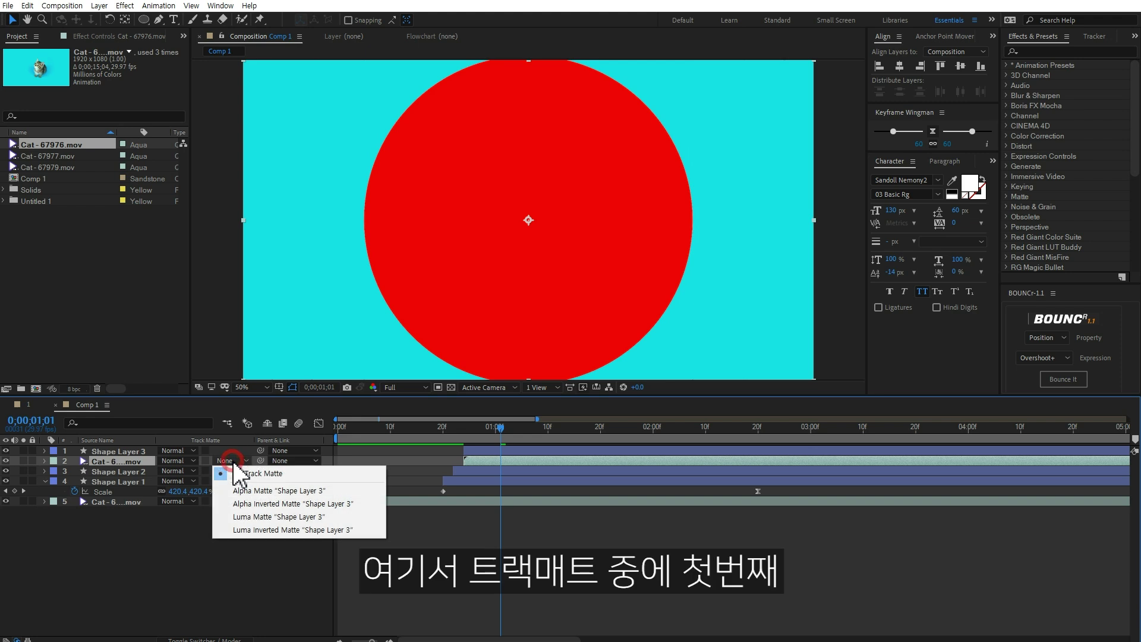
{"action": "left_click", "coordinate": [247, 491]}
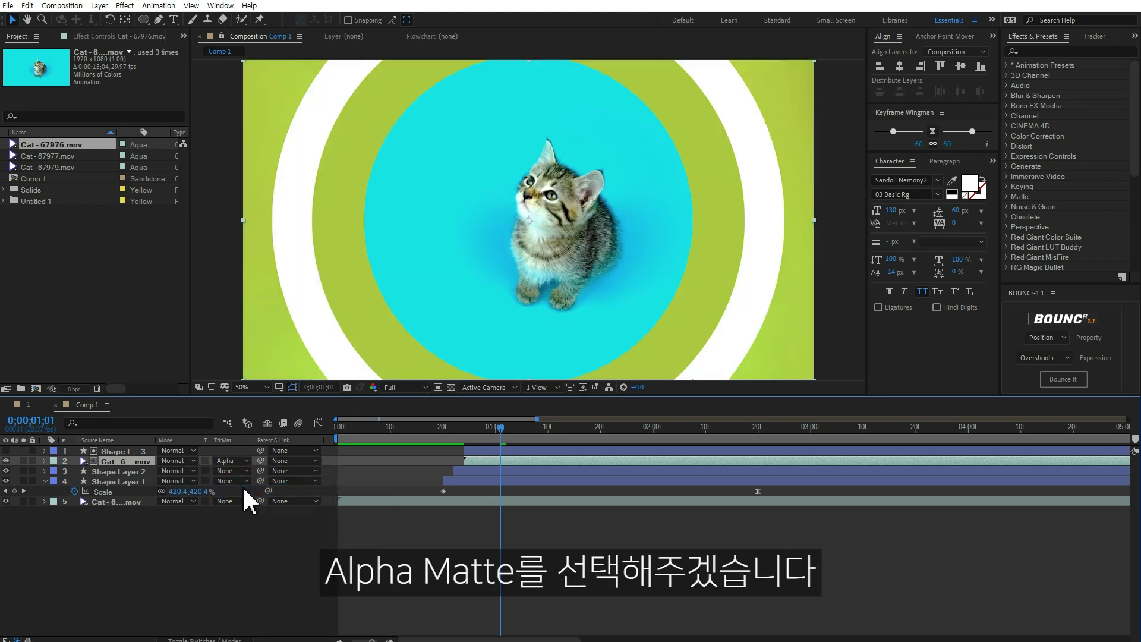
{"action": "left_click", "coordinate": [523, 451]}
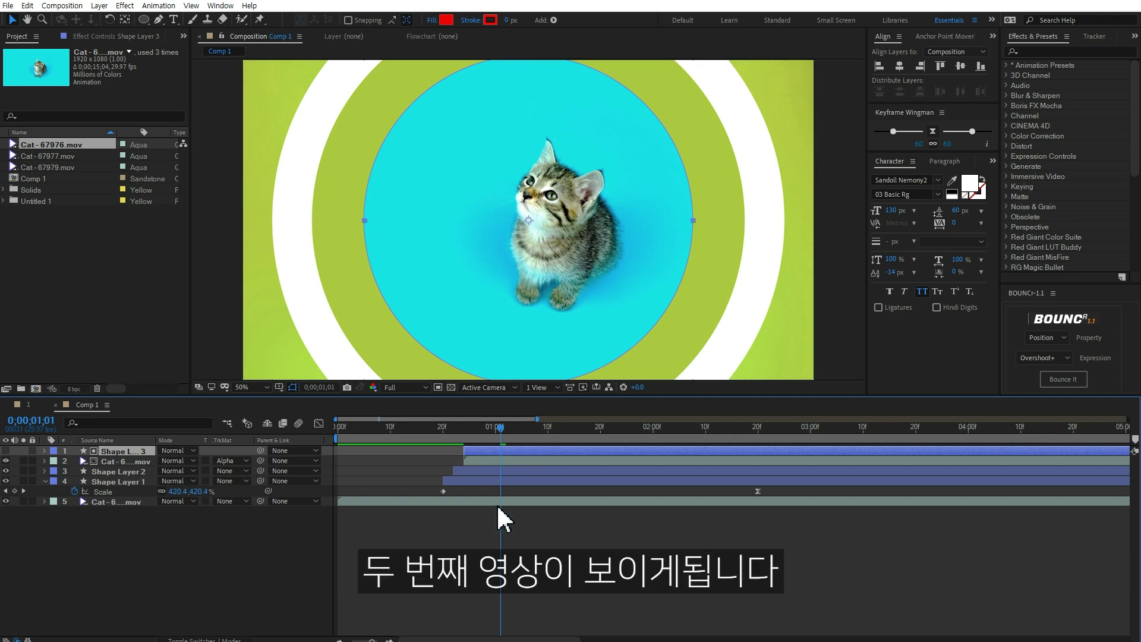
Step: Preview the transition, recolour Shape Layer 2's fill to blue, and preview again
{"action": "left_click", "coordinate": [526, 579]}
{"action": "key", "text": "space"}
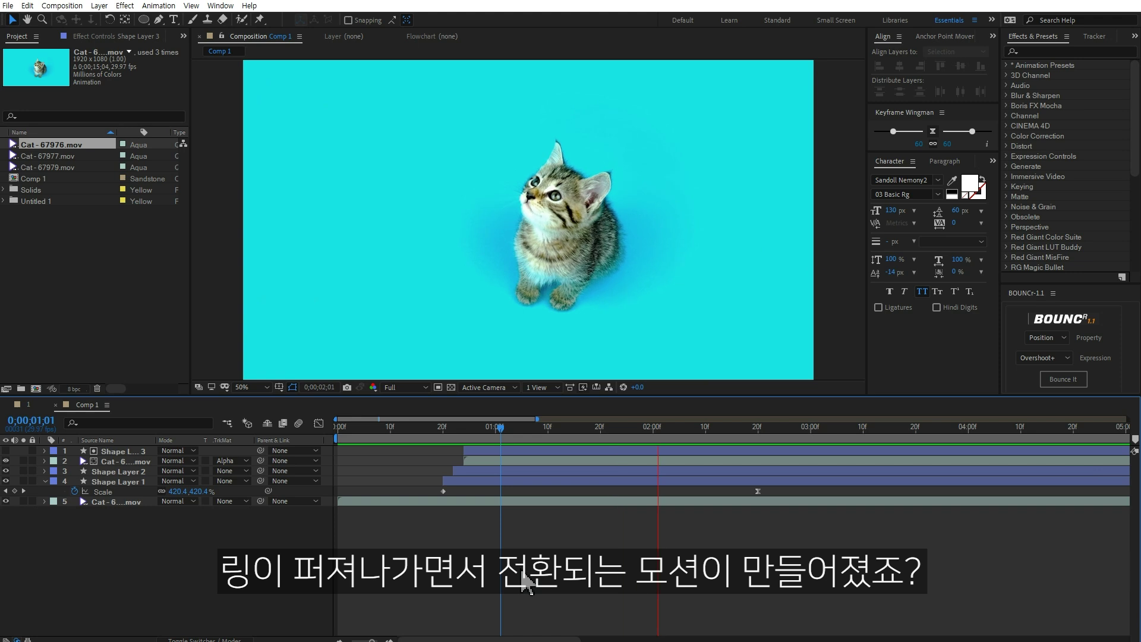
{"action": "key", "text": "space"}
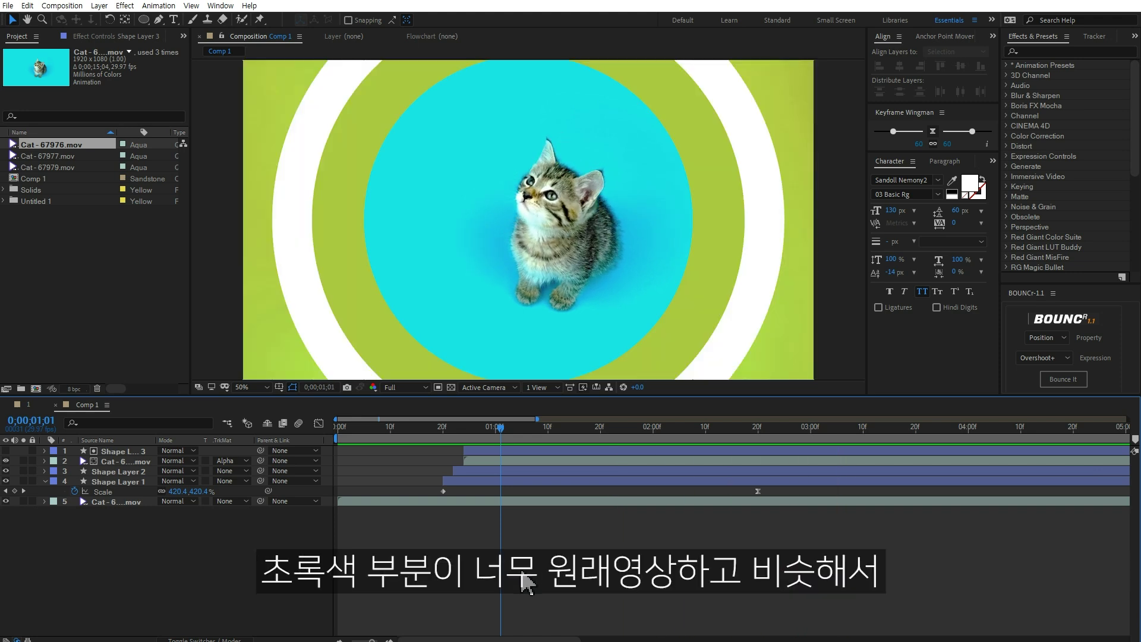
{"action": "left_click", "coordinate": [482, 478]}
{"action": "left_click", "coordinate": [446, 20]}
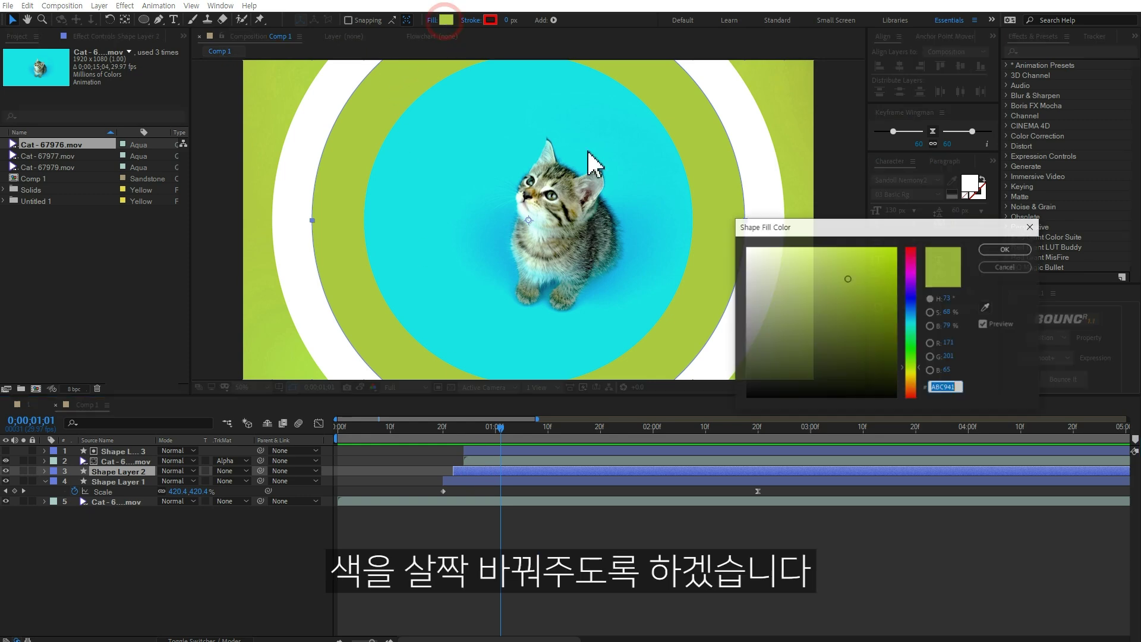
{"action": "left_click_drag", "start_coordinate": [915, 326], "coordinate": [916, 309]}
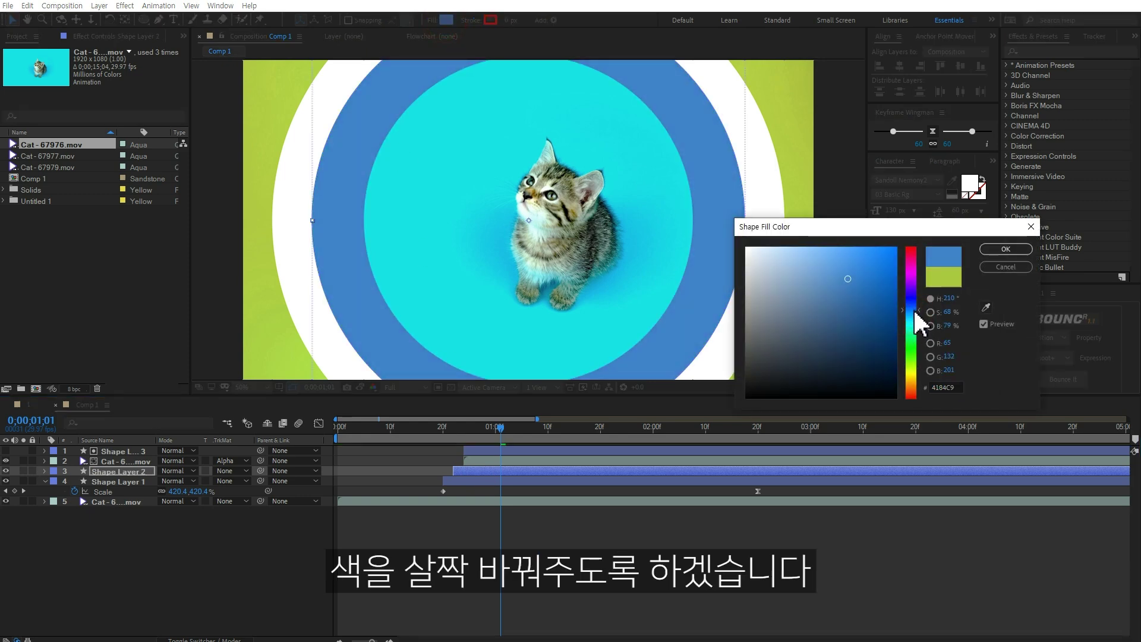
{"action": "left_click", "coordinate": [1007, 250]}
{"action": "left_click", "coordinate": [568, 586]}
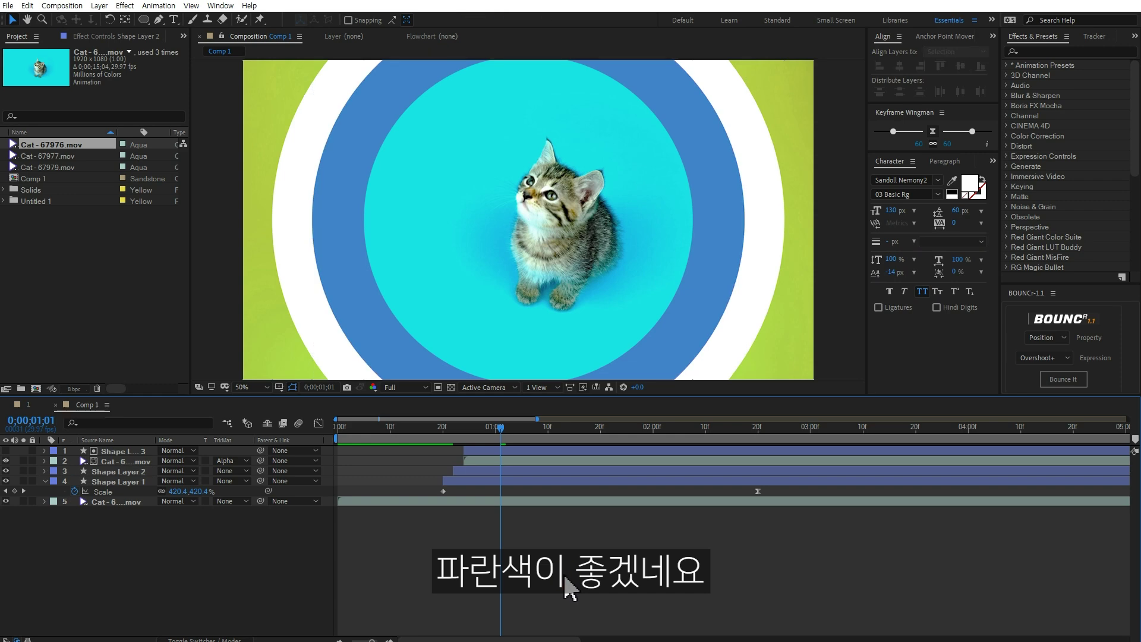
{"action": "key", "text": "space"}
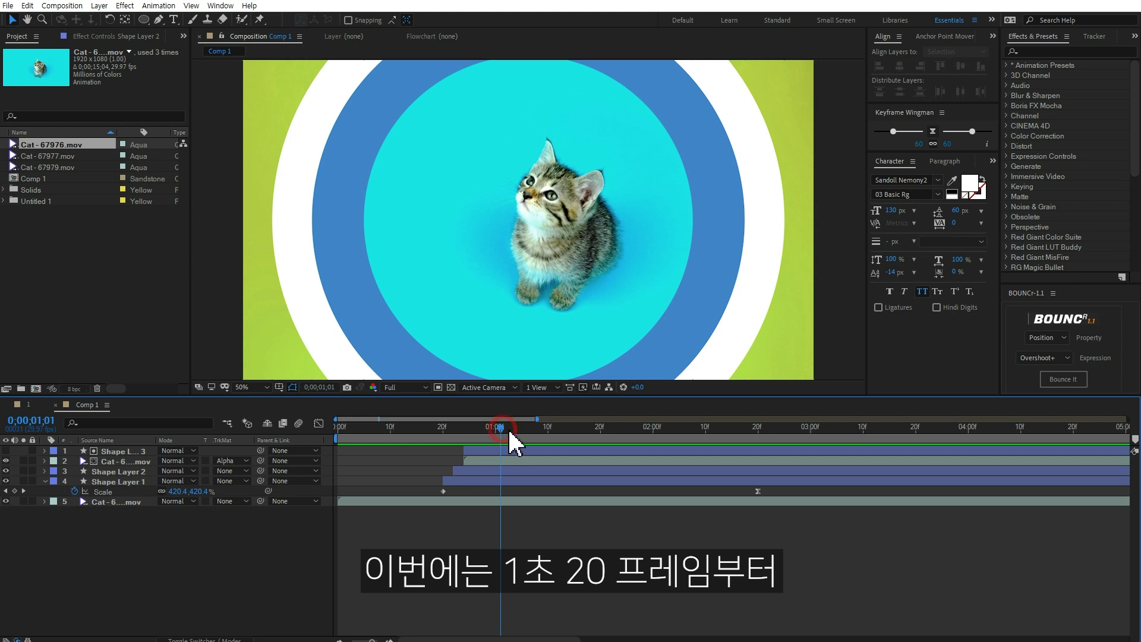
{"action": "left_click_drag", "start_coordinate": [509, 432], "coordinate": [603, 442]}
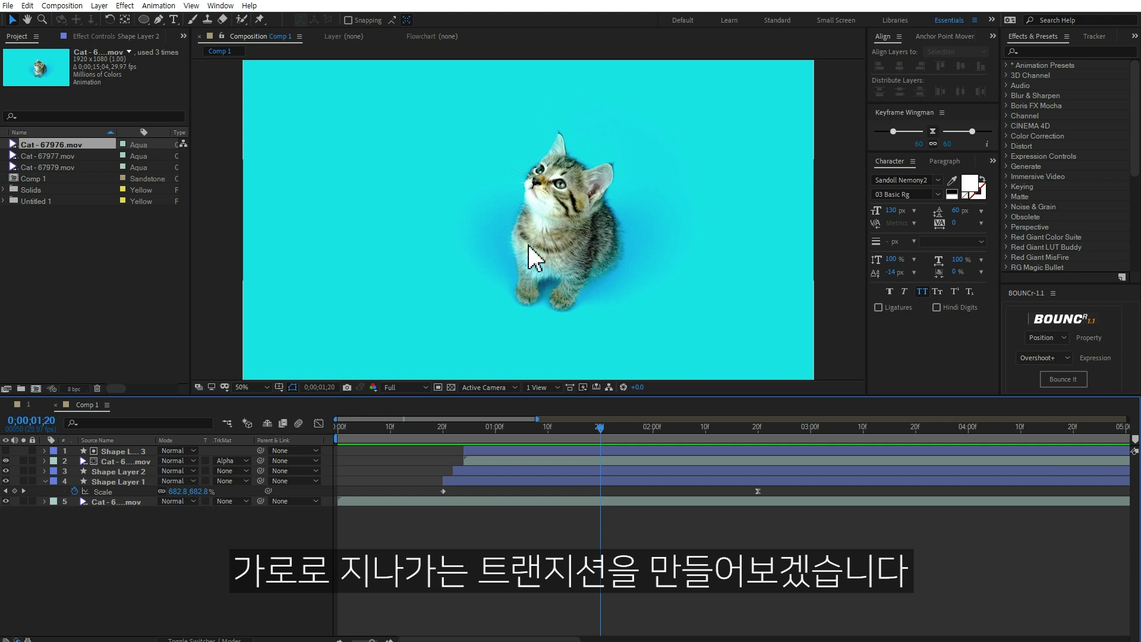
Step: At 25% zoom, draw a frame-sized white rectangle, Shape Layer 4, and trim its start to 1;20
{"action": "key", "text": "comma"}
{"action": "key", "text": "comma"}
{"action": "left_click", "coordinate": [143, 19]}
{"action": "left_click", "coordinate": [202, 24]}
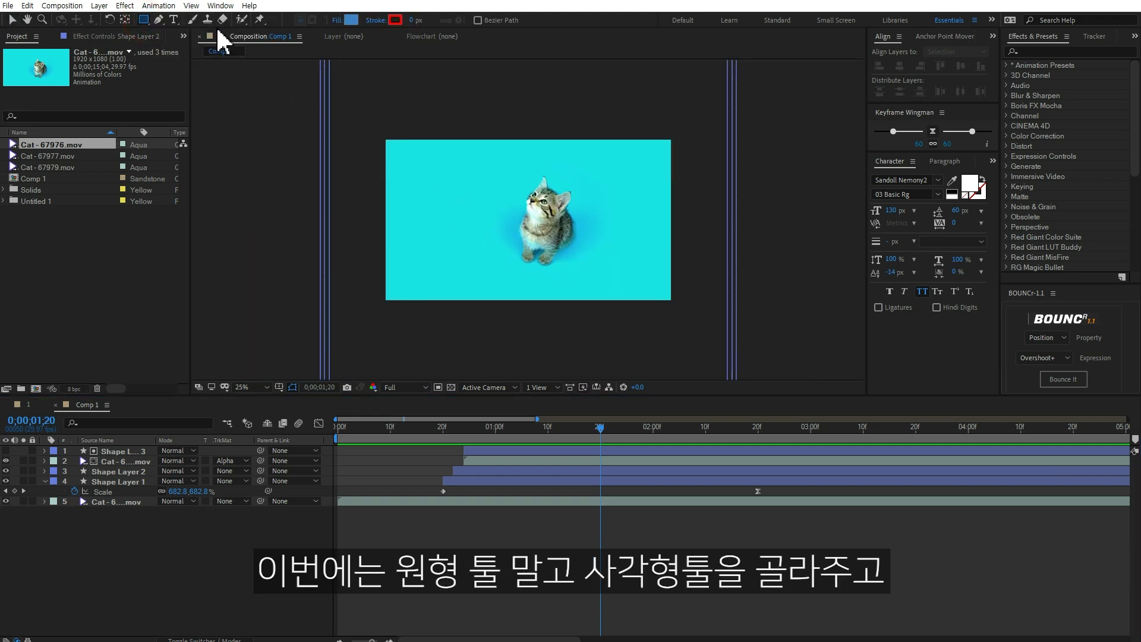
{"action": "left_click_drag", "start_coordinate": [340, 103], "coordinate": [722, 339]}
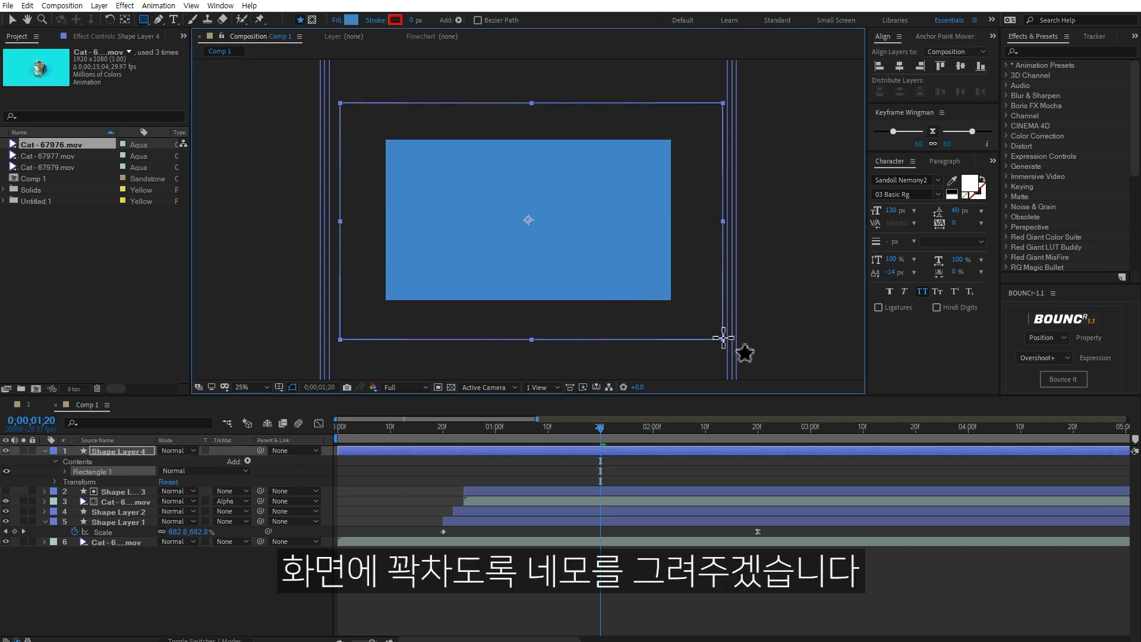
{"action": "left_click", "coordinate": [352, 20]}
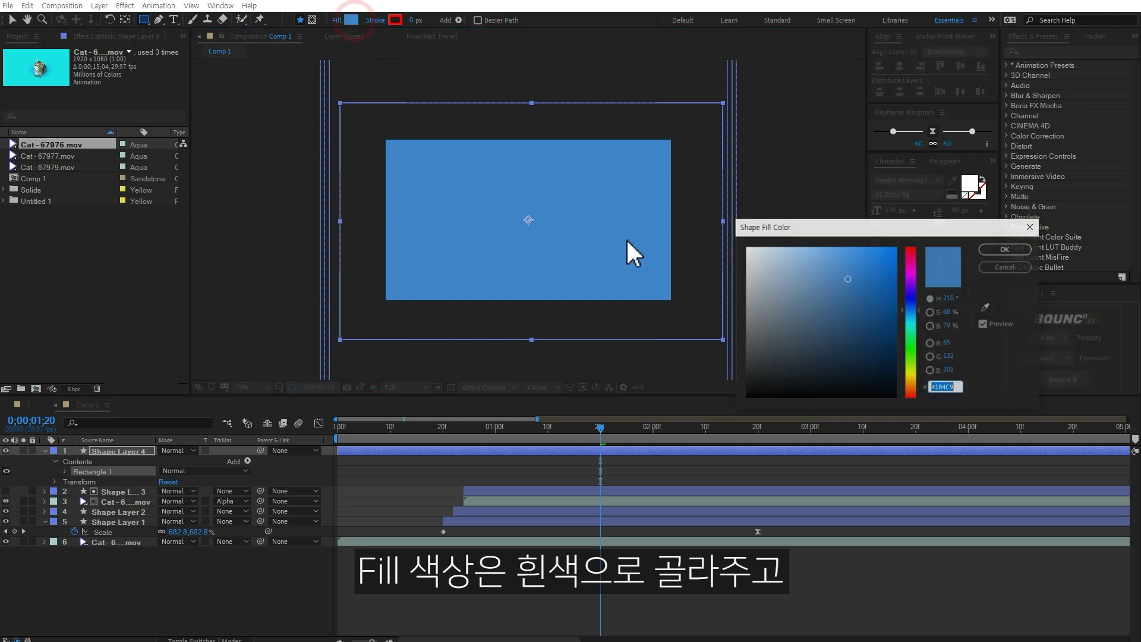
{"action": "left_click_drag", "start_coordinate": [784, 272], "coordinate": [745, 250]}
{"action": "left_click", "coordinate": [989, 244]}
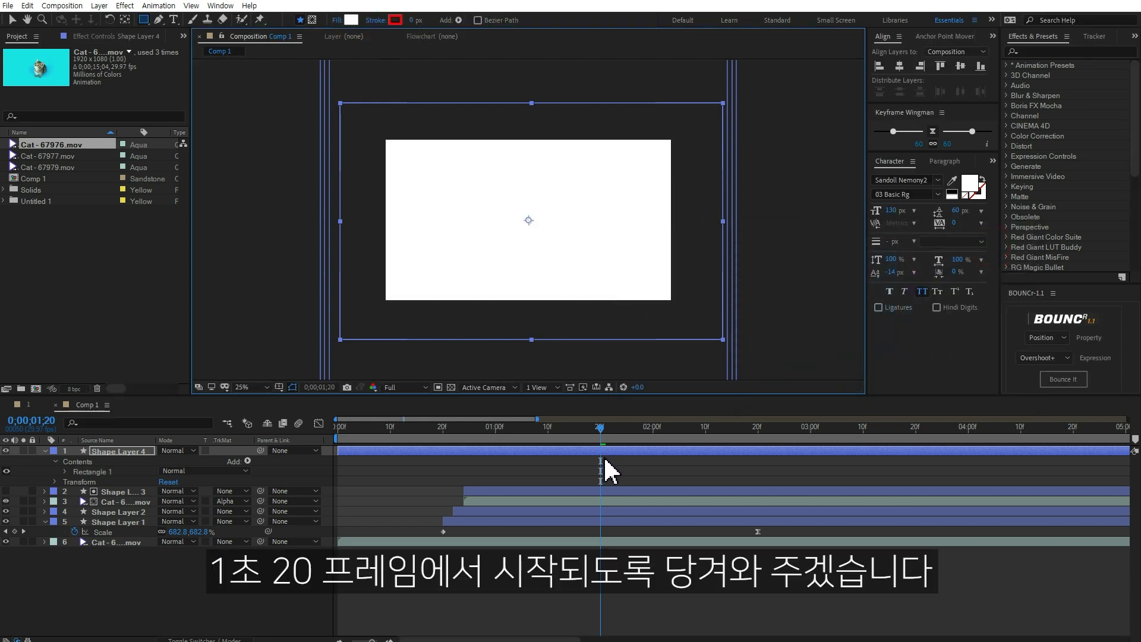
{"action": "key", "text": "alt+bracketleft"}
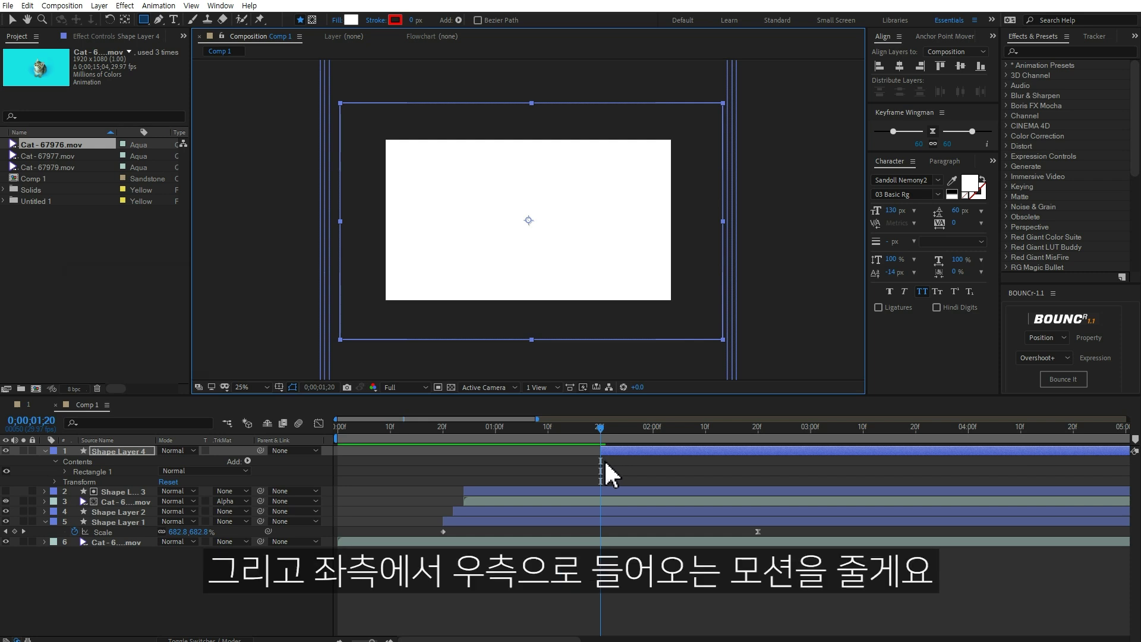
{"action": "key", "text": "p"}
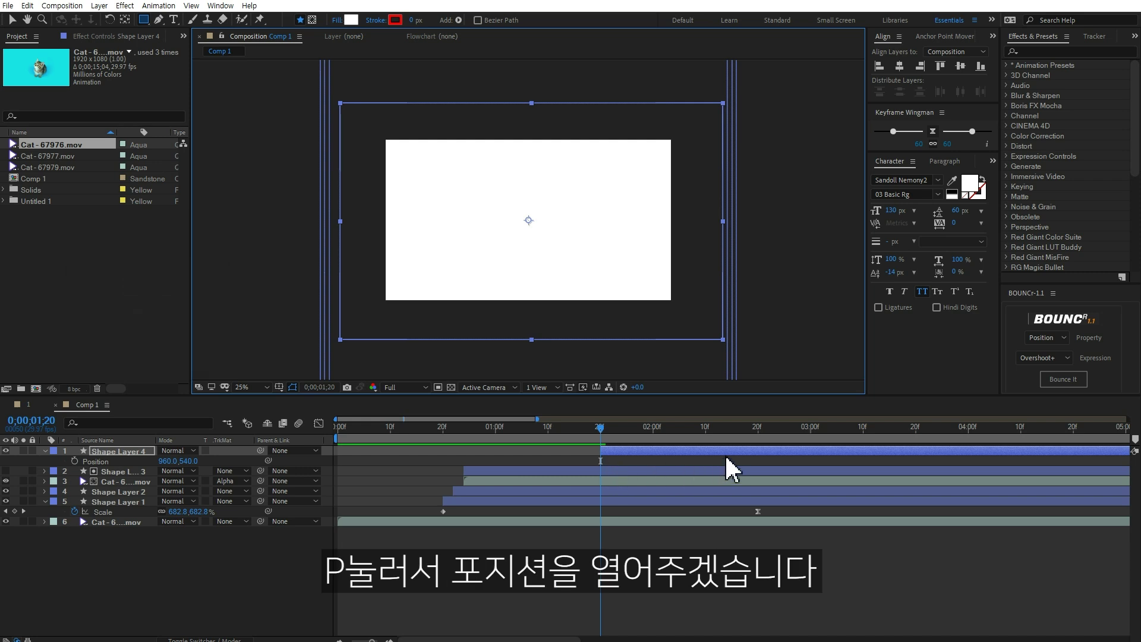
Step: Keyframe Position from -1512,540 at 1;20 to centre at 3;10, easing the final keyframe
{"action": "key", "text": "shift+Page_Down"}
{"action": "key", "text": "shift+Page_Down"}
{"action": "key", "text": "shift+Page_Down"}
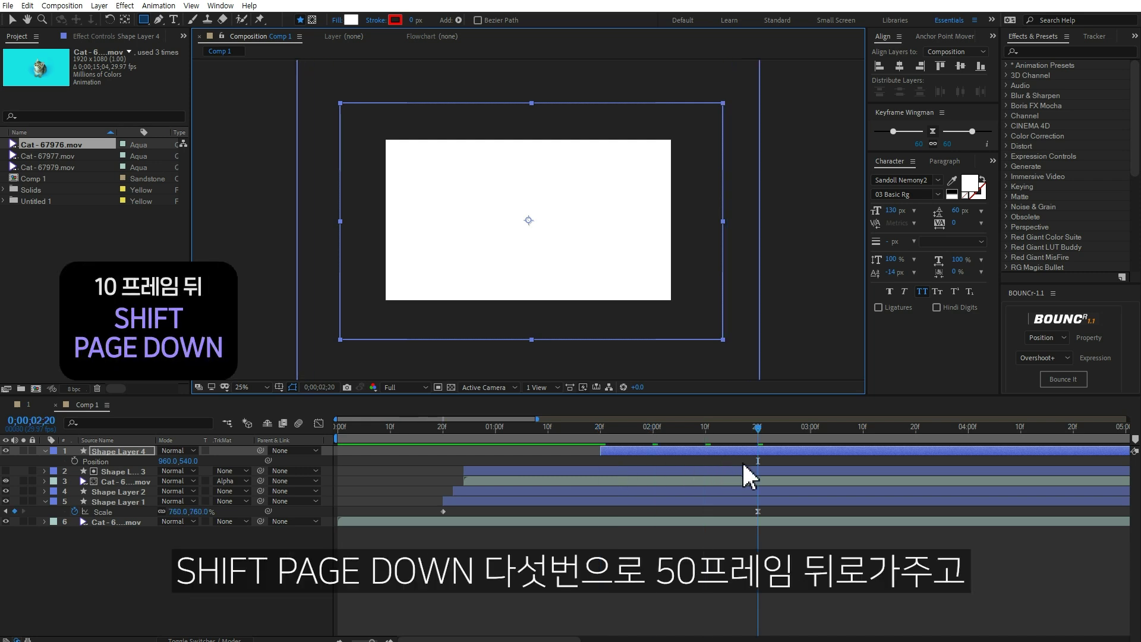
{"action": "key", "text": "shift+Page_Down"}
{"action": "key", "text": "shift+Page_Down"}
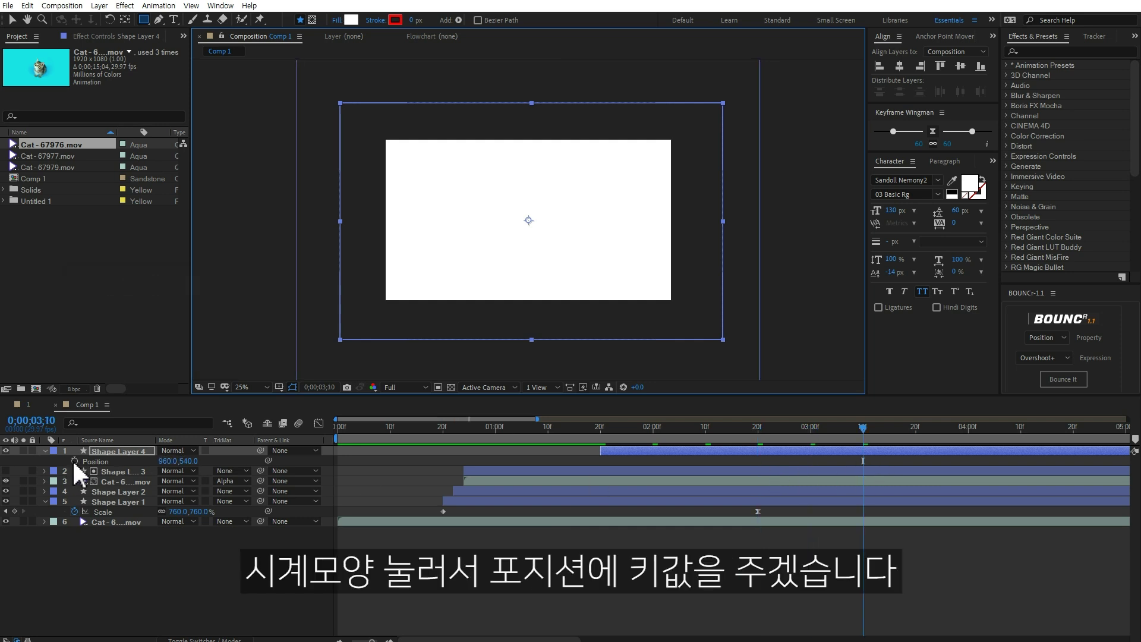
{"action": "left_click", "coordinate": [75, 461]}
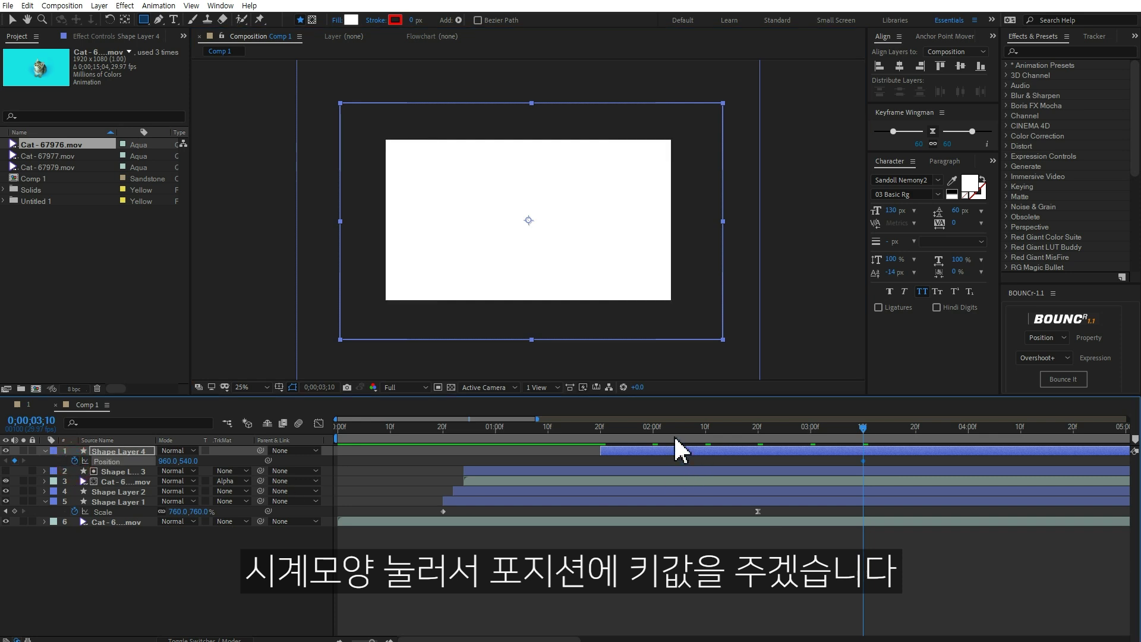
{"action": "left_click", "coordinate": [600, 427]}
{"action": "left_click_drag", "start_coordinate": [168, 461], "coordinate": [192, 472]}
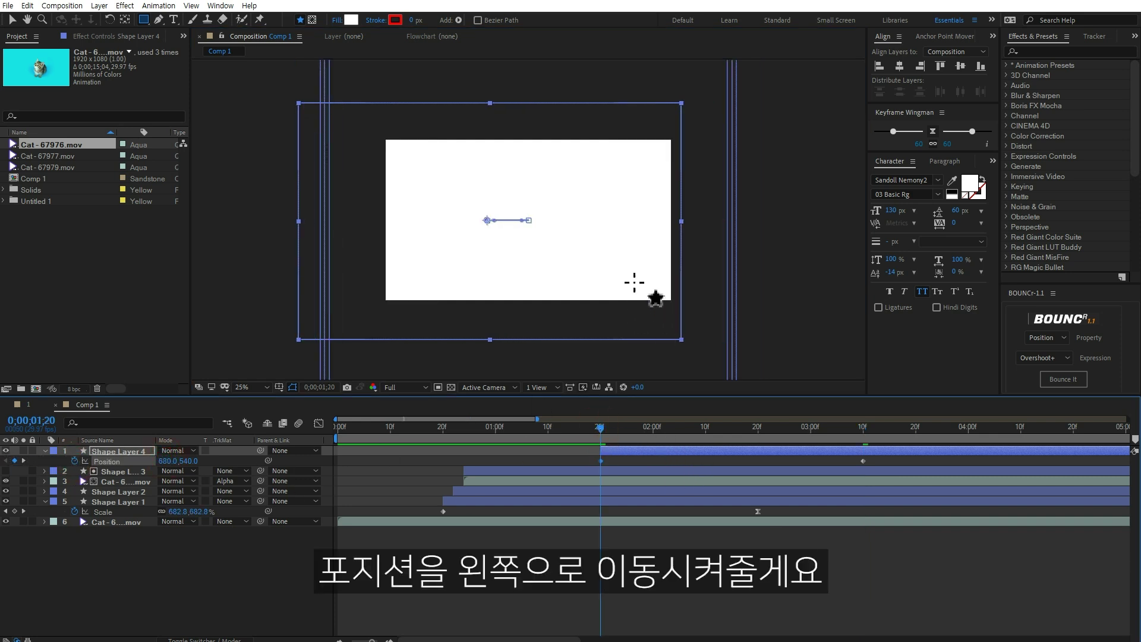
{"action": "key", "text": "v"}
{"action": "left_click_drag", "start_coordinate": [642, 273], "coordinate": [316, 266]}
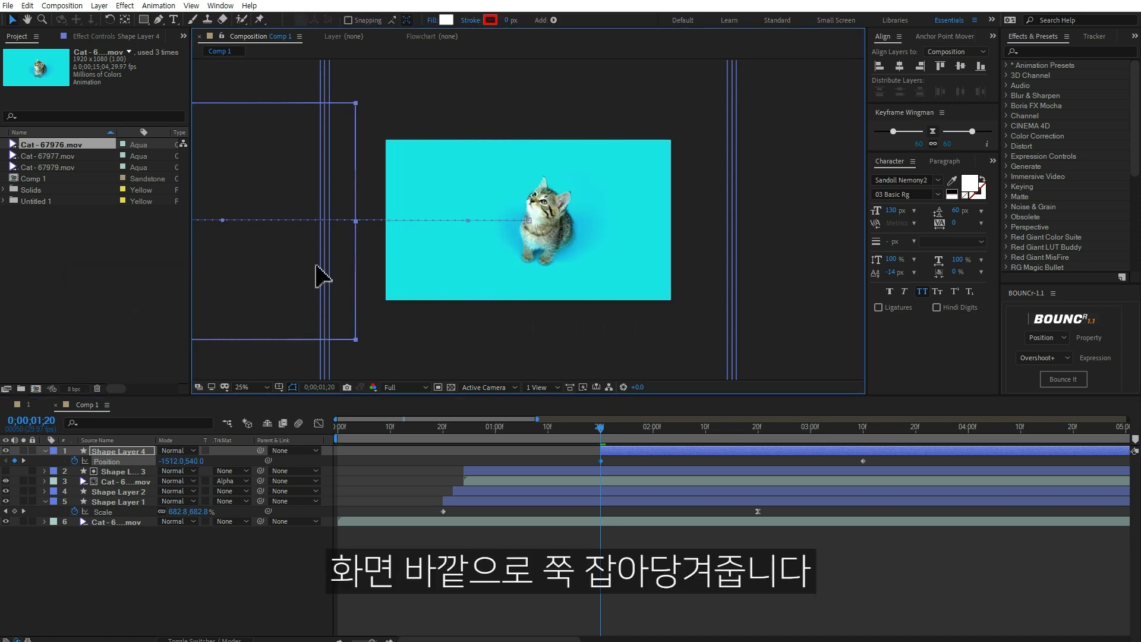
{"action": "left_click_drag", "start_coordinate": [884, 459], "coordinate": [856, 466]}
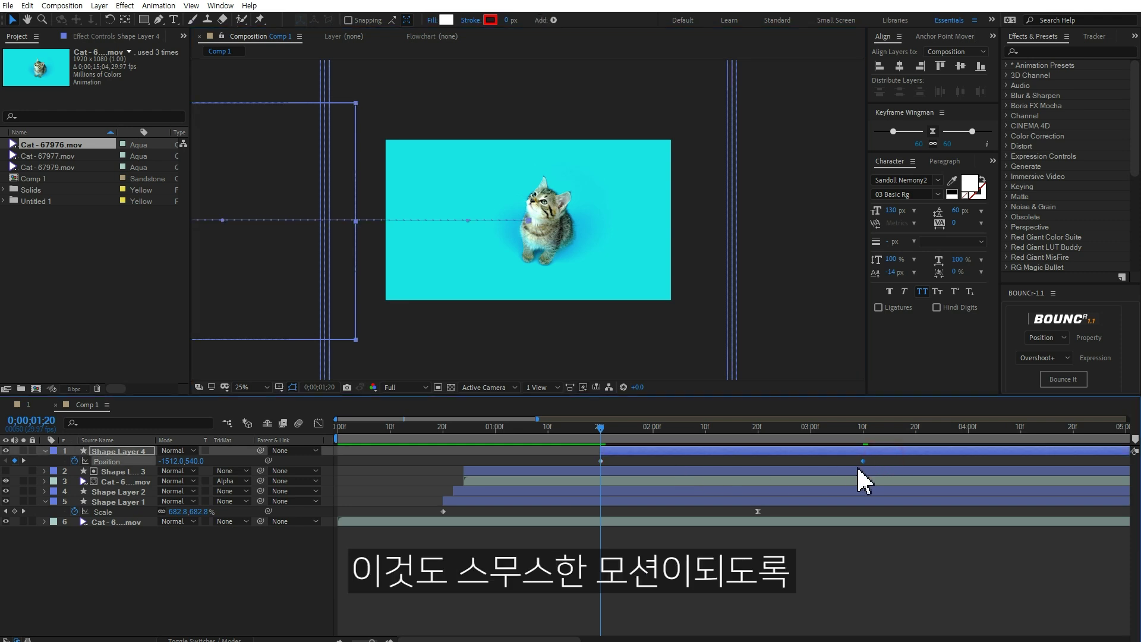
{"action": "key", "text": "F9"}
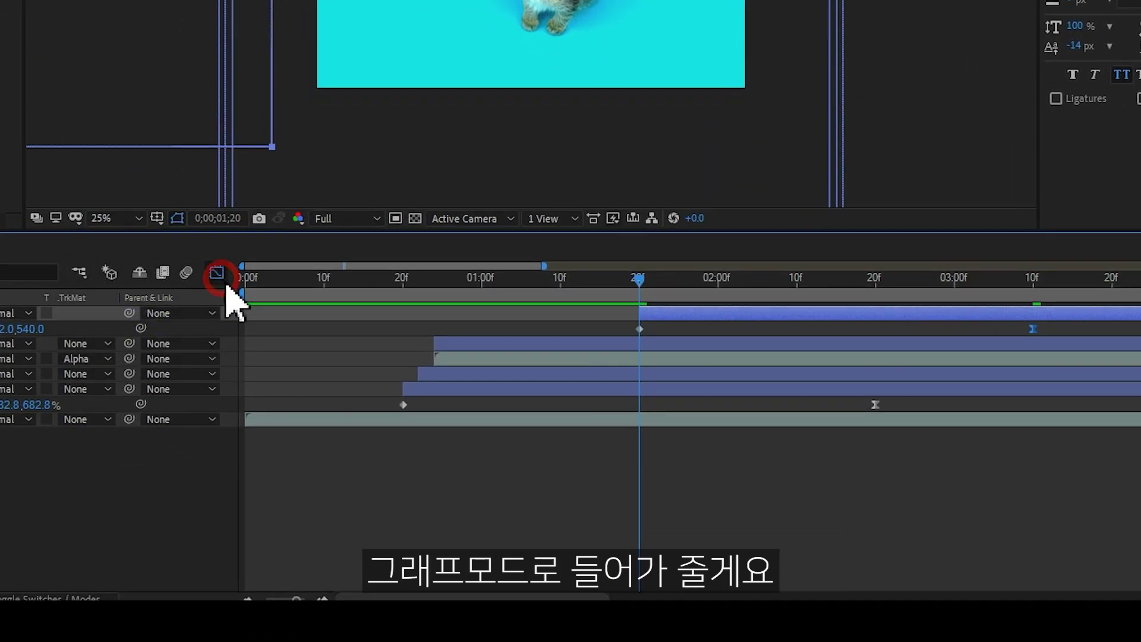
Step: In the Graph Editor, set the last Position keyframe's incoming influence to 100%
{"action": "left_click", "coordinate": [218, 274]}
{"action": "left_click_drag", "start_coordinate": [964, 514], "coordinate": [825, 518]}
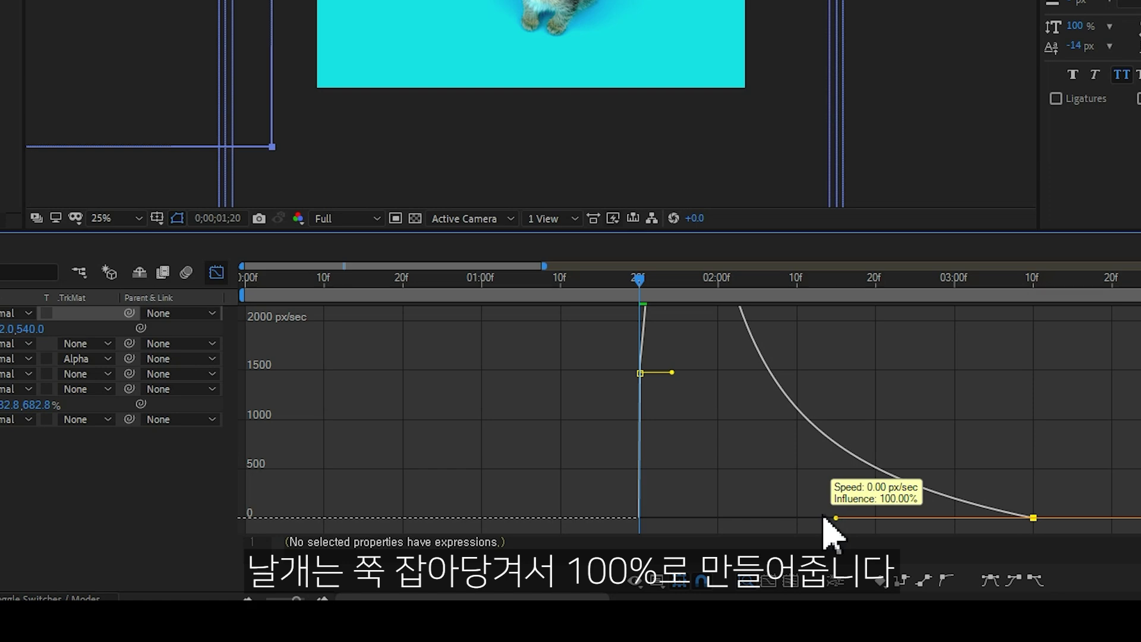
{"action": "left_click", "coordinate": [216, 272]}
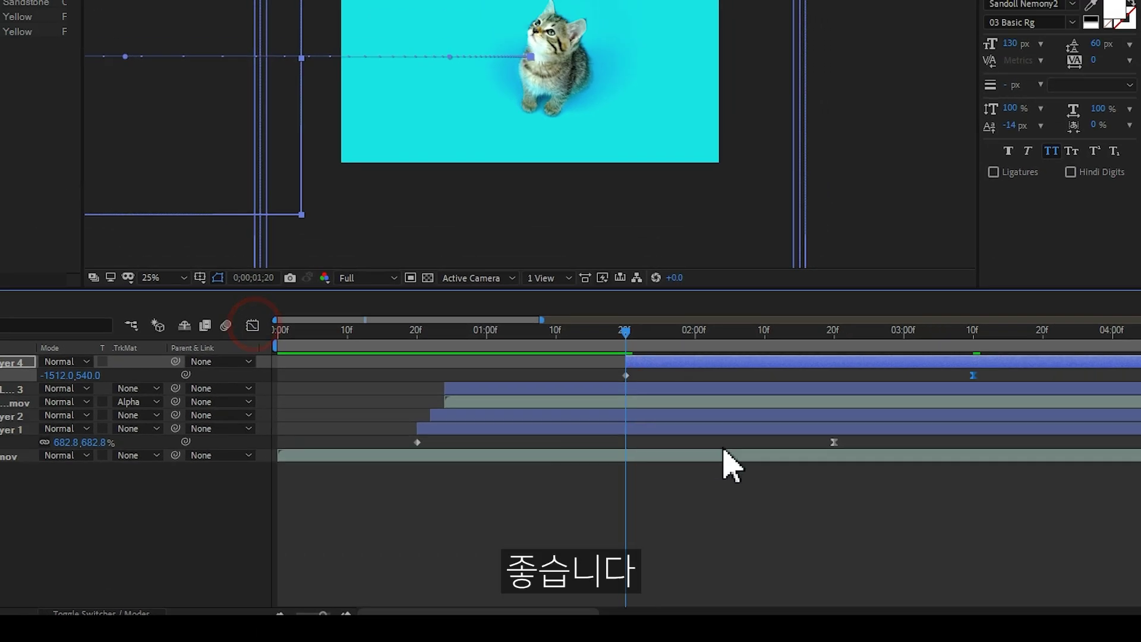
Step: Start the work area at 1;10 and preview the rectangle slide-in
{"action": "left_click", "coordinate": [668, 561]}
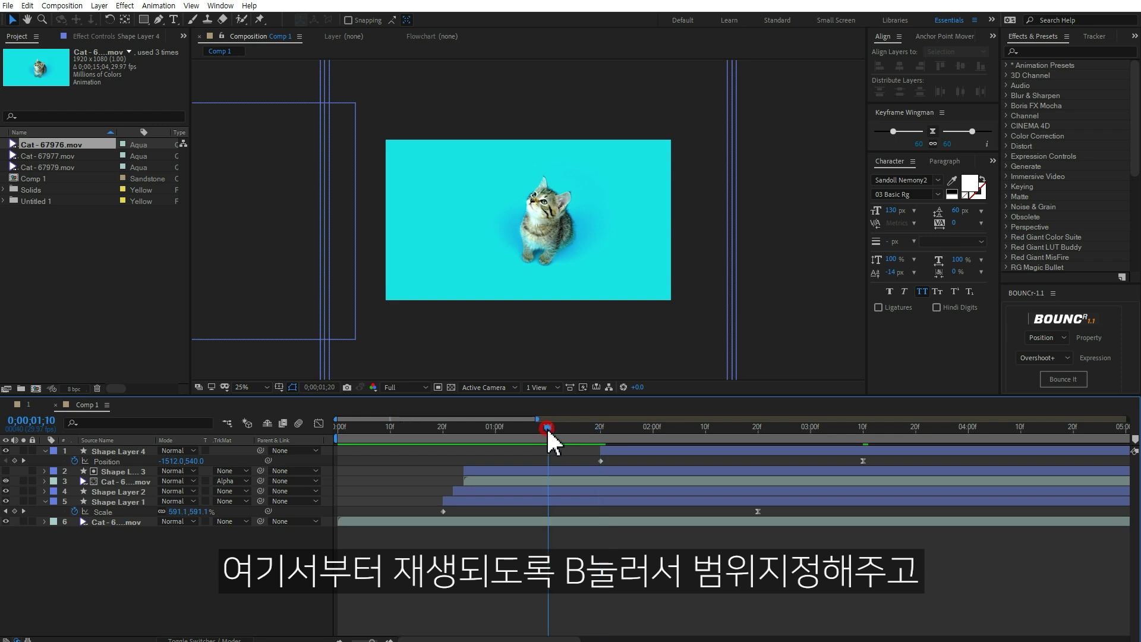
{"action": "key", "text": "b"}
{"action": "key", "text": "space"}
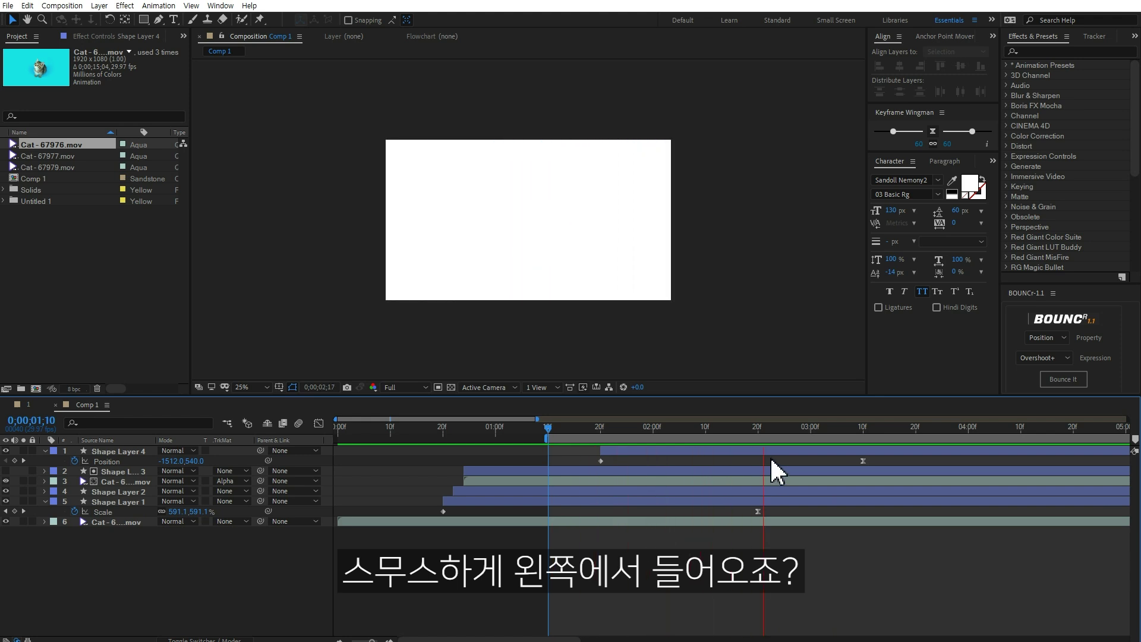
{"action": "key", "text": "space"}
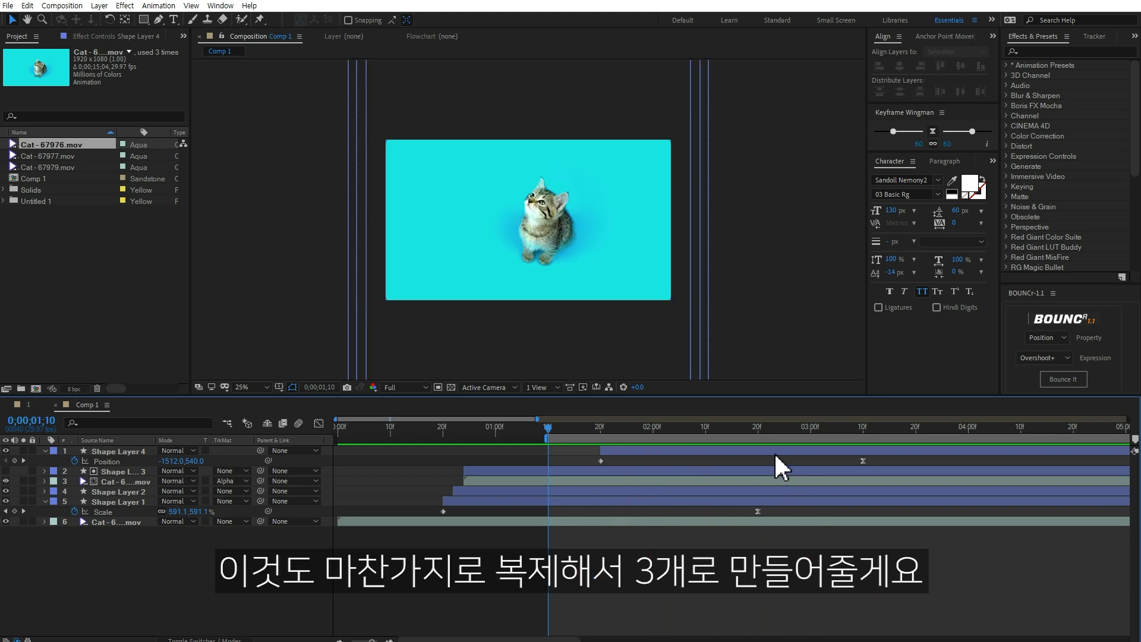
Step: Duplicate the white rectangle twice as Shape Layers 5 and 6, each starting a few frames later
{"action": "left_click", "coordinate": [678, 449]}
{"action": "key", "text": "ctrl+d"}
{"action": "left_click", "coordinate": [601, 427]}
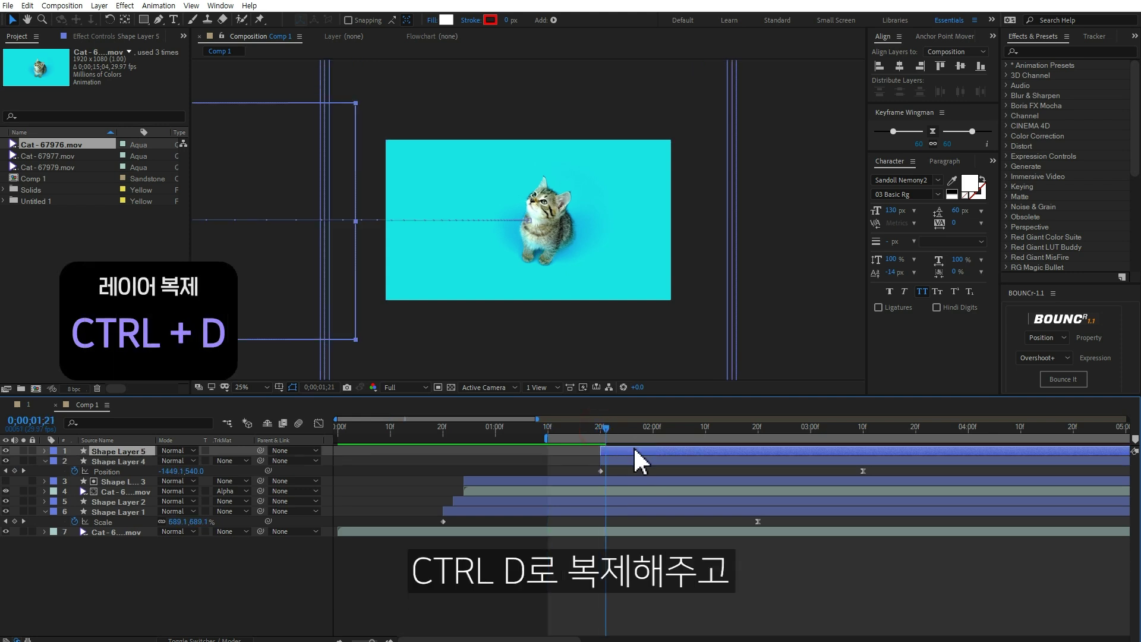
{"action": "key", "text": "Page_Down"}
{"action": "key", "text": "Page_Down"}
{"action": "key", "text": "Page_Down"}
{"action": "key", "text": "bracketleft"}
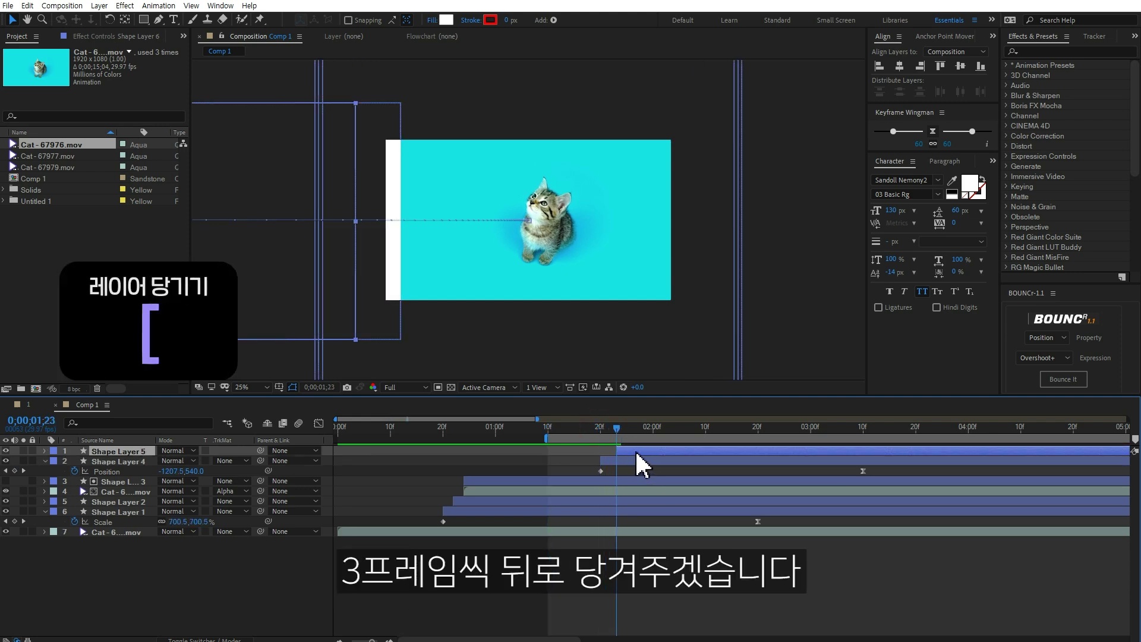
{"action": "key", "text": "ctrl+d"}
{"action": "key", "text": "Page_Down"}
{"action": "key", "text": "Page_Down"}
{"action": "key", "text": "Page_Down"}
{"action": "key", "text": "bracketleft"}
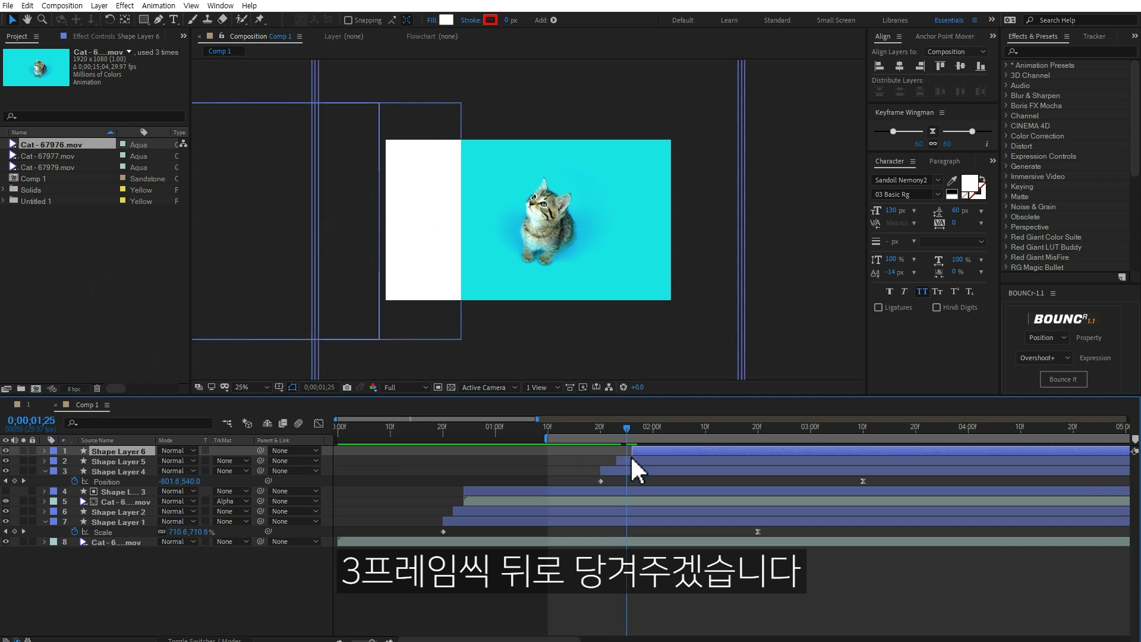
Step: Begin recoloring the middle copy, Shape Layer 5, toward a yellow hue
{"action": "left_click", "coordinate": [633, 460]}
{"action": "left_click", "coordinate": [446, 20]}
{"action": "left_click", "coordinate": [909, 378]}
Step: Set Shape Layer 5's fill to yellow E6C424 and scrub to check the bars
{"action": "left_click", "coordinate": [869, 247]}
{"action": "left_click", "coordinate": [871, 262]}
{"action": "left_click", "coordinate": [1006, 249]}
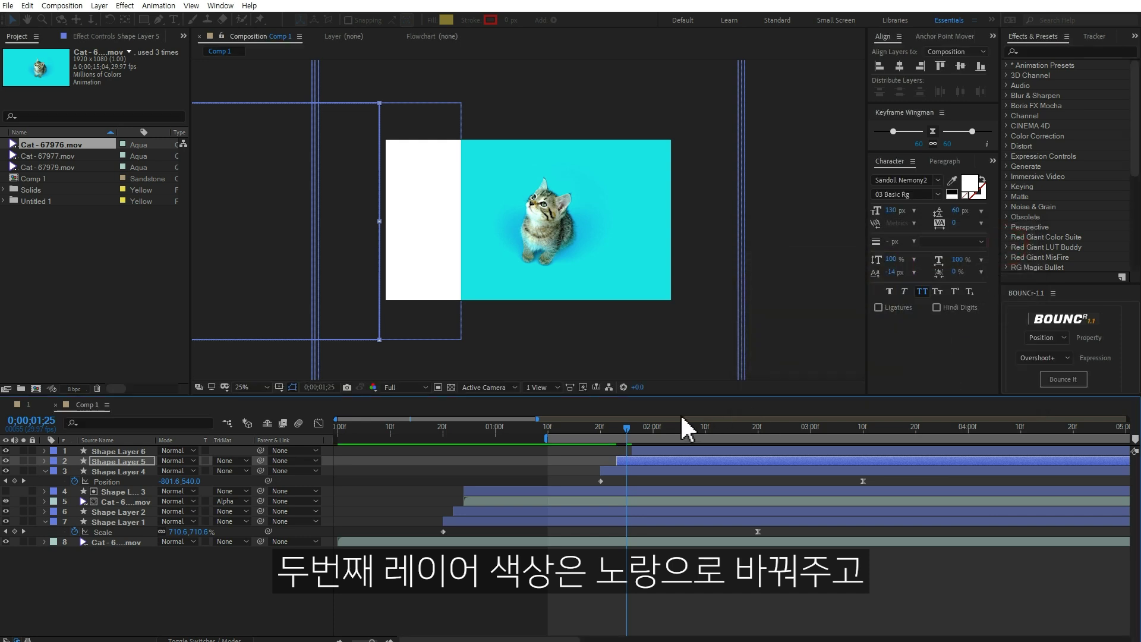
{"action": "left_click_drag", "start_coordinate": [625, 429], "coordinate": [672, 431]}
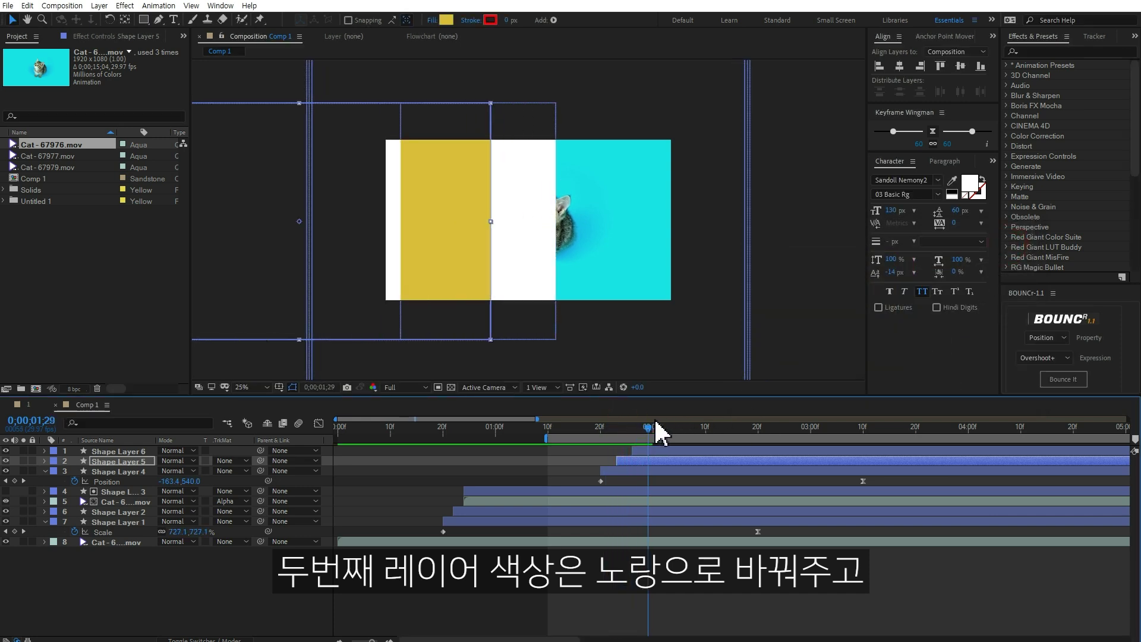
Step: Set Shape Layer 6's fill to red FF0000 and preview the colored bar wipe
{"action": "left_click", "coordinate": [676, 453]}
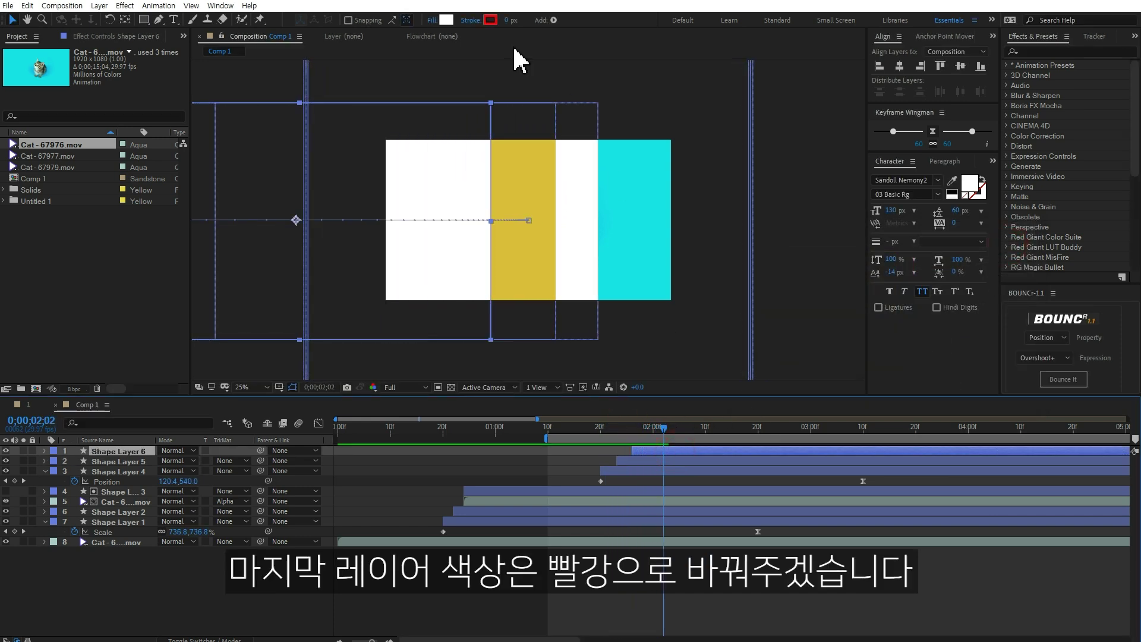
{"action": "left_click", "coordinate": [451, 21]}
{"action": "type", "text": "FF0000"}
{"action": "left_click", "coordinate": [1014, 253]}
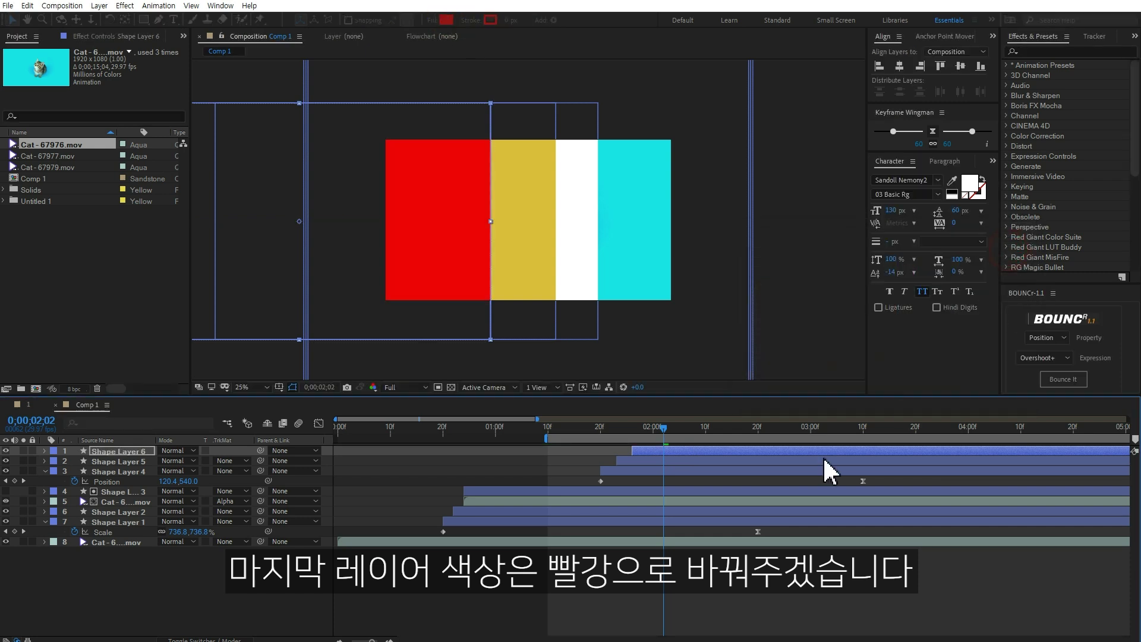
{"action": "left_click", "coordinate": [742, 584]}
{"action": "key", "text": "space"}
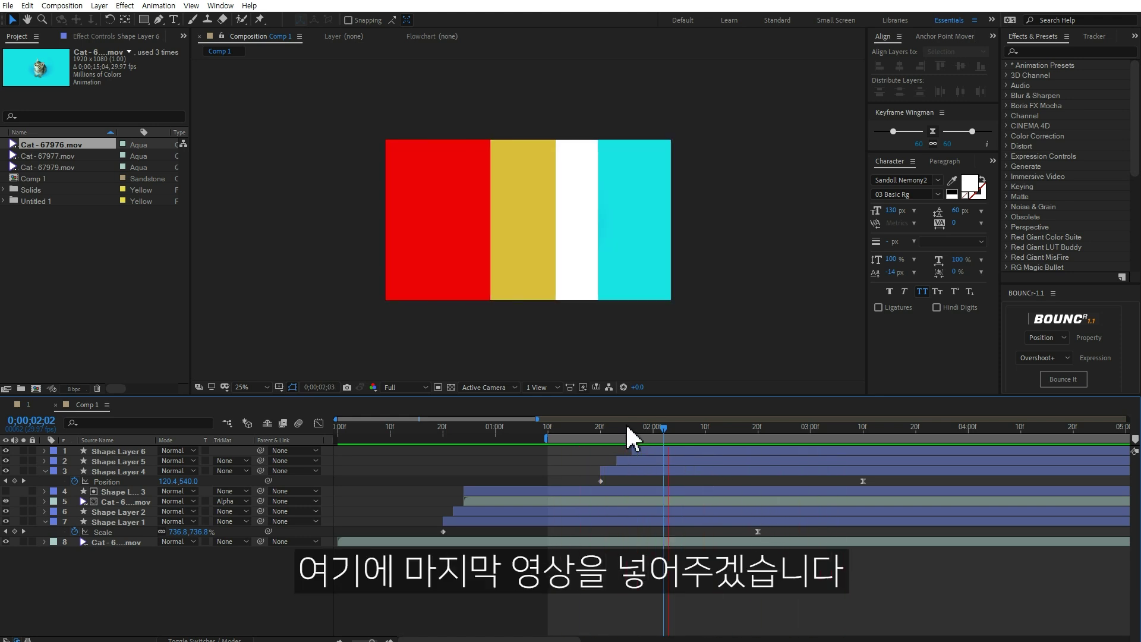
{"action": "key", "text": "space"}
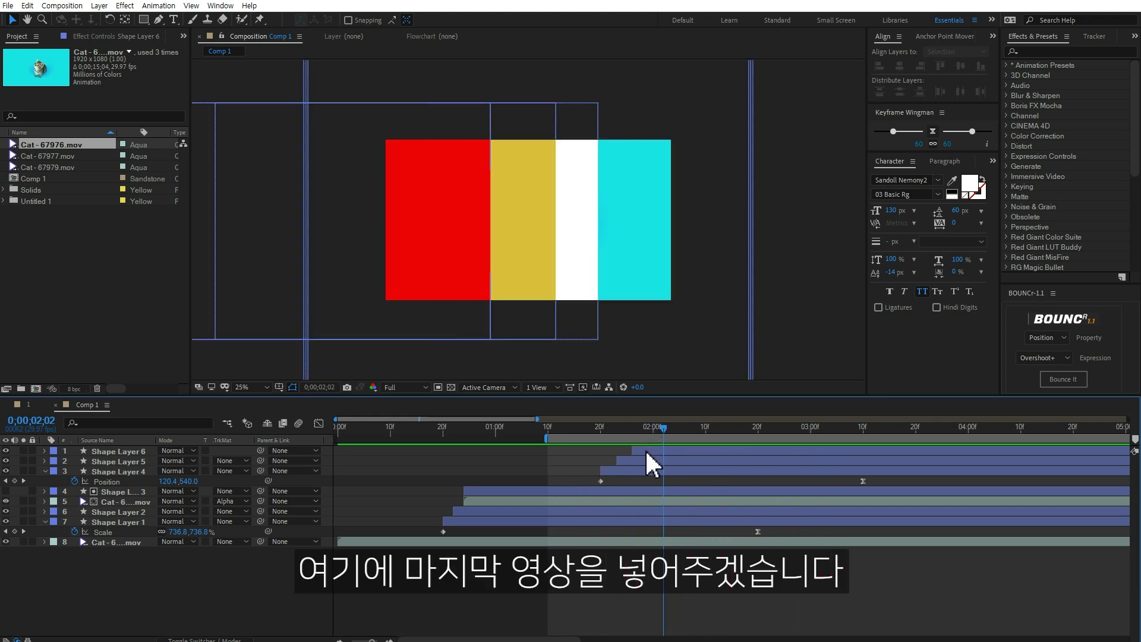
Step: Place Cat-67977.mov under Shape Layer 6 with an Alpha Matte track matte, then preview
{"action": "left_click", "coordinate": [648, 453]}
{"action": "left_click", "coordinate": [47, 156]}
{"action": "left_click_drag", "start_coordinate": [47, 156], "coordinate": [633, 459]}
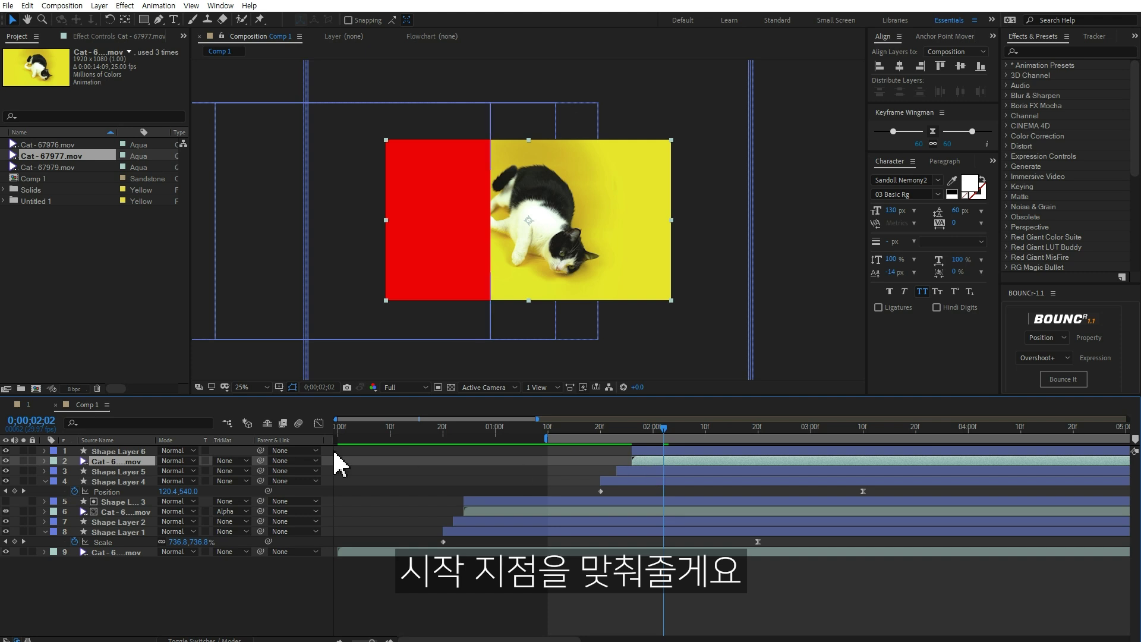
{"action": "left_click", "coordinate": [231, 461]}
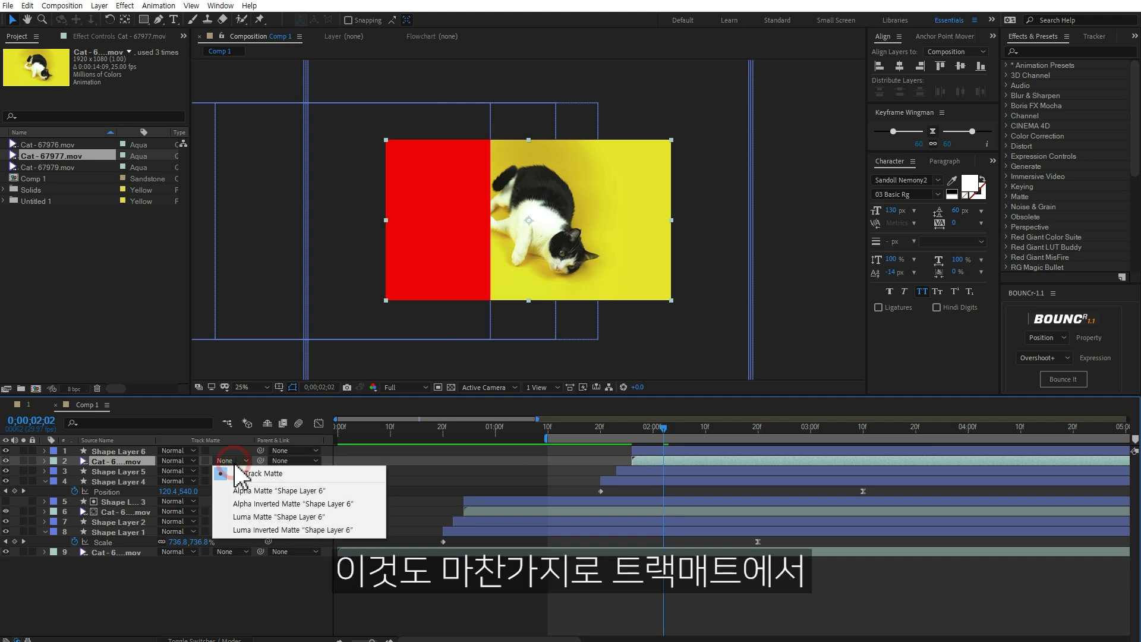
{"action": "left_click", "coordinate": [256, 491]}
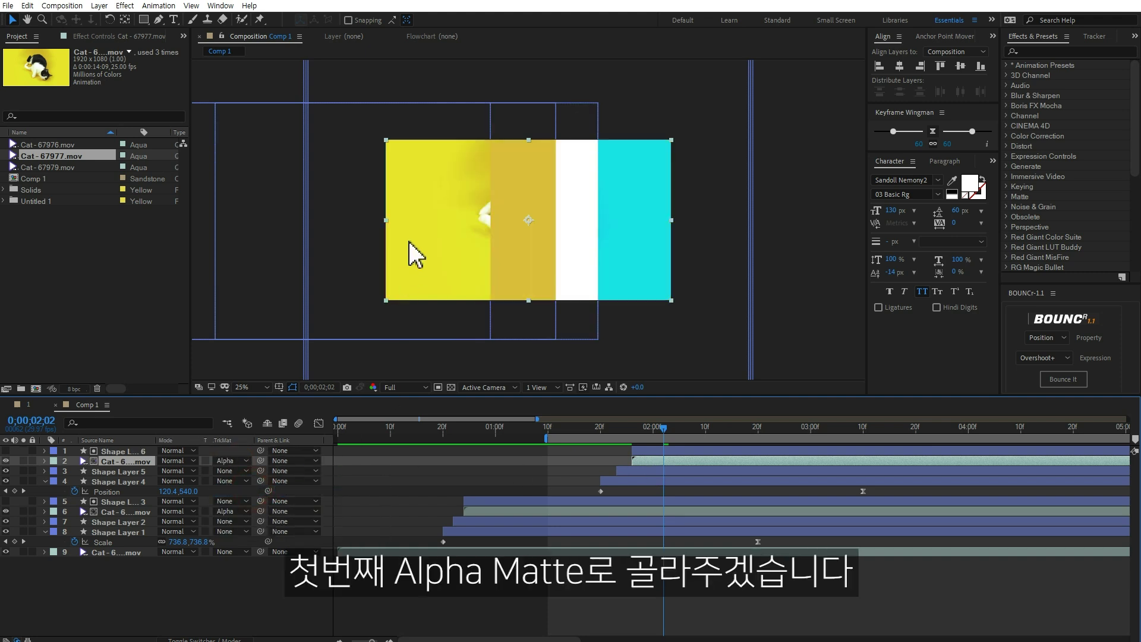
{"action": "key", "text": "space"}
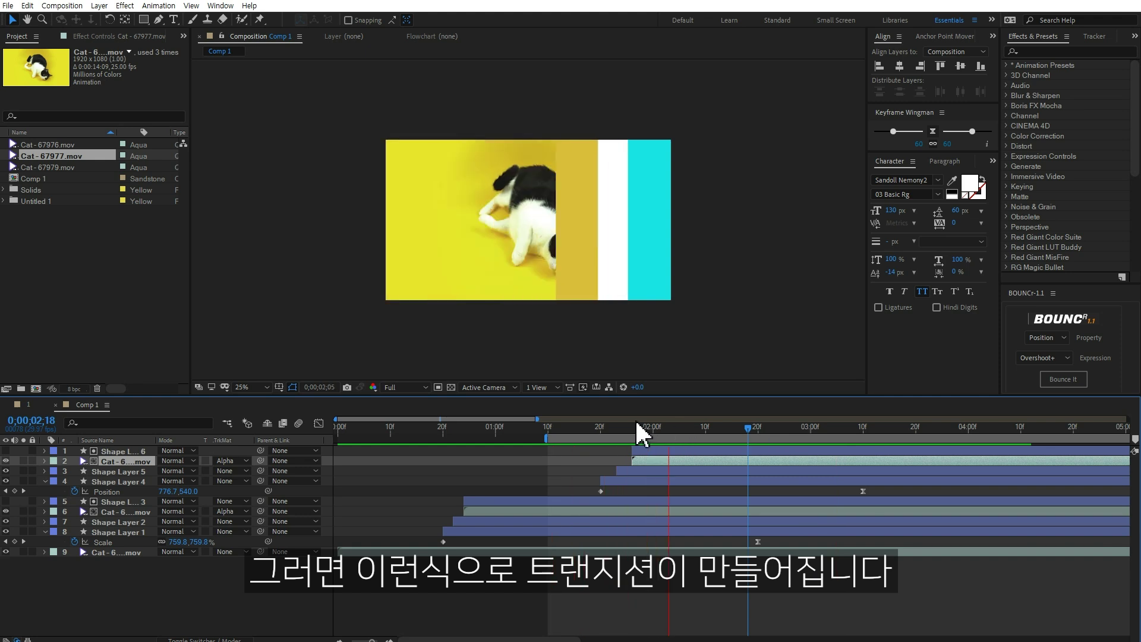
{"action": "left_click", "coordinate": [618, 425]}
Step: Recolor Shape Layer 5's bar to light peach-orange FFA859 and preview the wipe
{"action": "left_click_drag", "start_coordinate": [640, 433], "coordinate": [664, 430]}
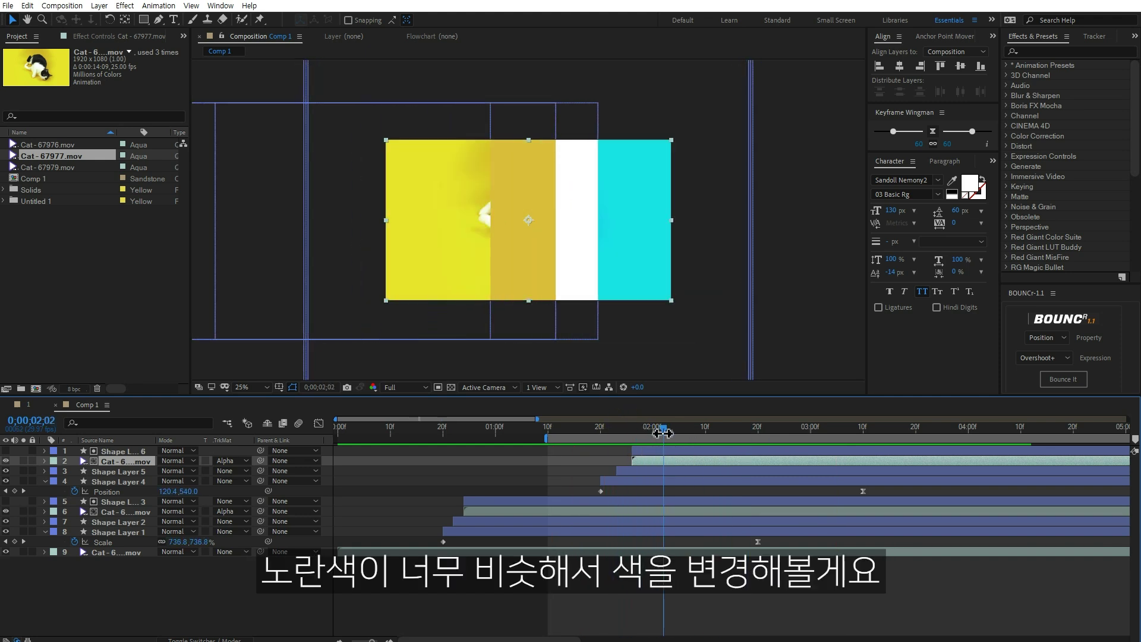
{"action": "left_click", "coordinate": [652, 470]}
{"action": "left_click", "coordinate": [446, 20]}
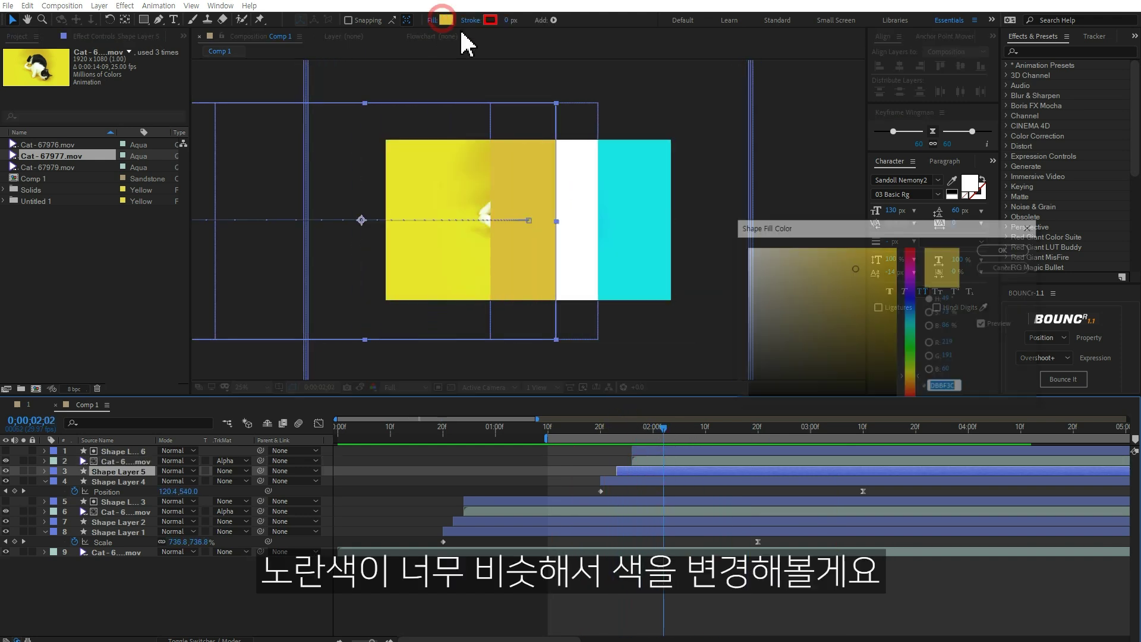
{"action": "left_click", "coordinate": [915, 387]}
{"action": "left_click", "coordinate": [847, 260]}
{"action": "left_click", "coordinate": [845, 236]}
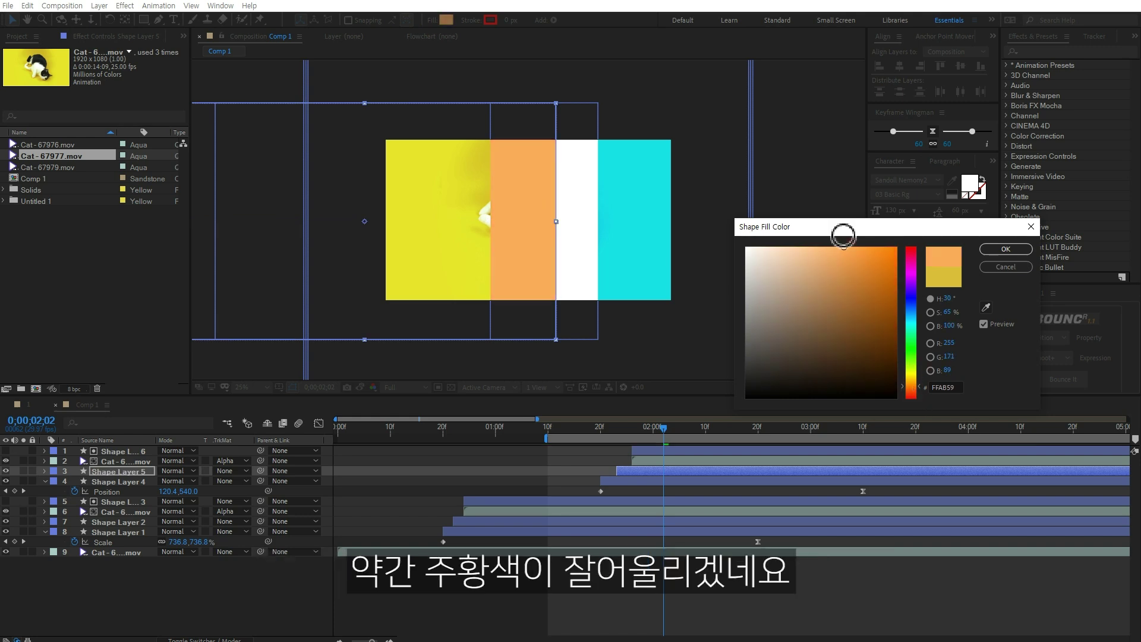
{"action": "left_click", "coordinate": [1006, 248]}
{"action": "left_click", "coordinate": [754, 594]}
{"action": "key", "text": "space"}
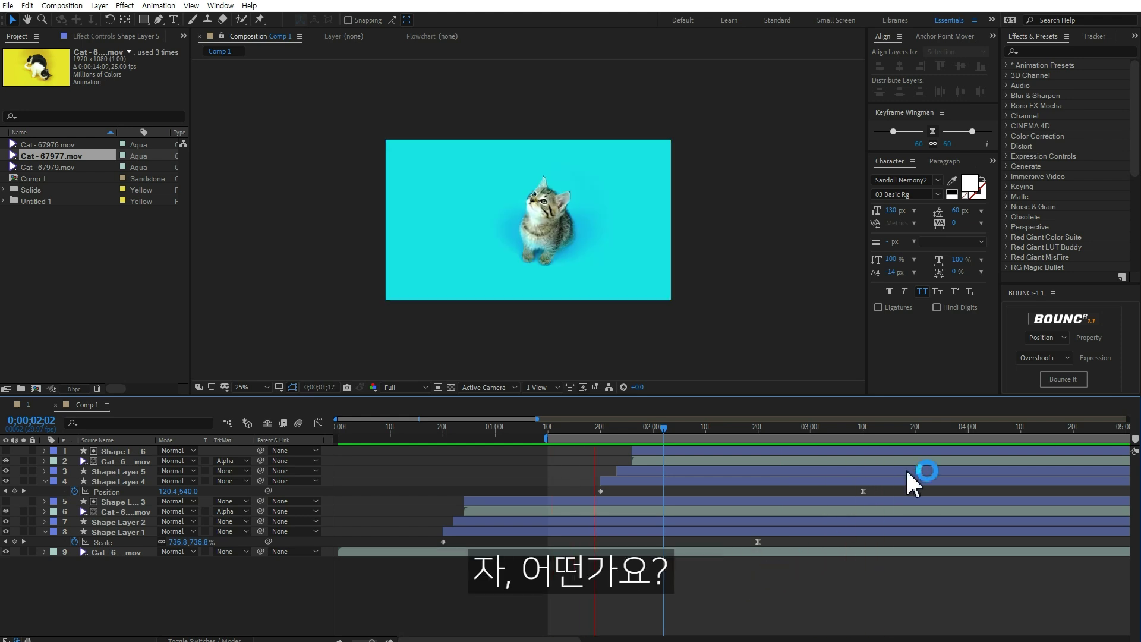
Step: Set the work area from 0 to 4;00, preview it, then select Shape Layer 1 at 0;00;00;28
{"action": "key", "text": "space"}
{"action": "left_click", "coordinate": [969, 430]}
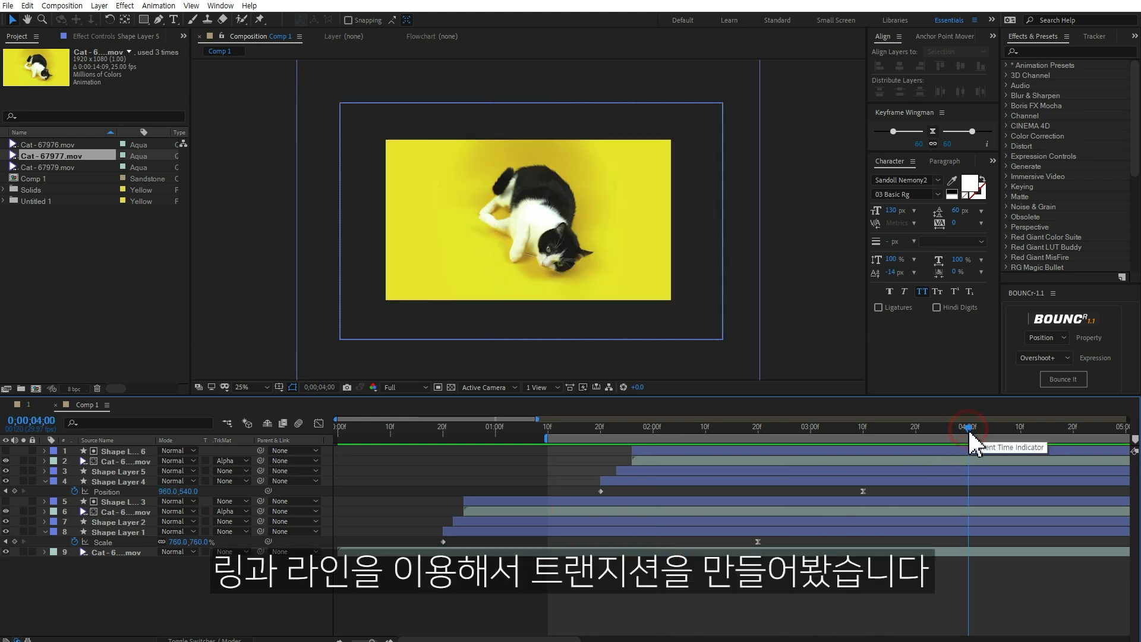
{"action": "key", "text": "n"}
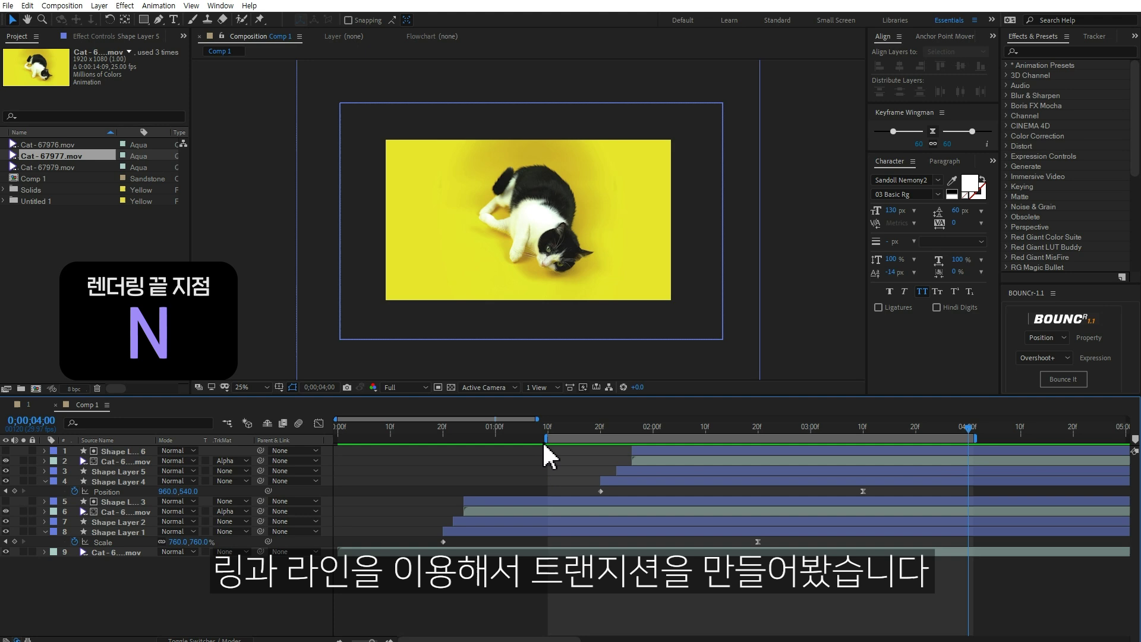
{"action": "left_click_drag", "start_coordinate": [522, 439], "coordinate": [337, 439]}
{"action": "key", "text": "space"}
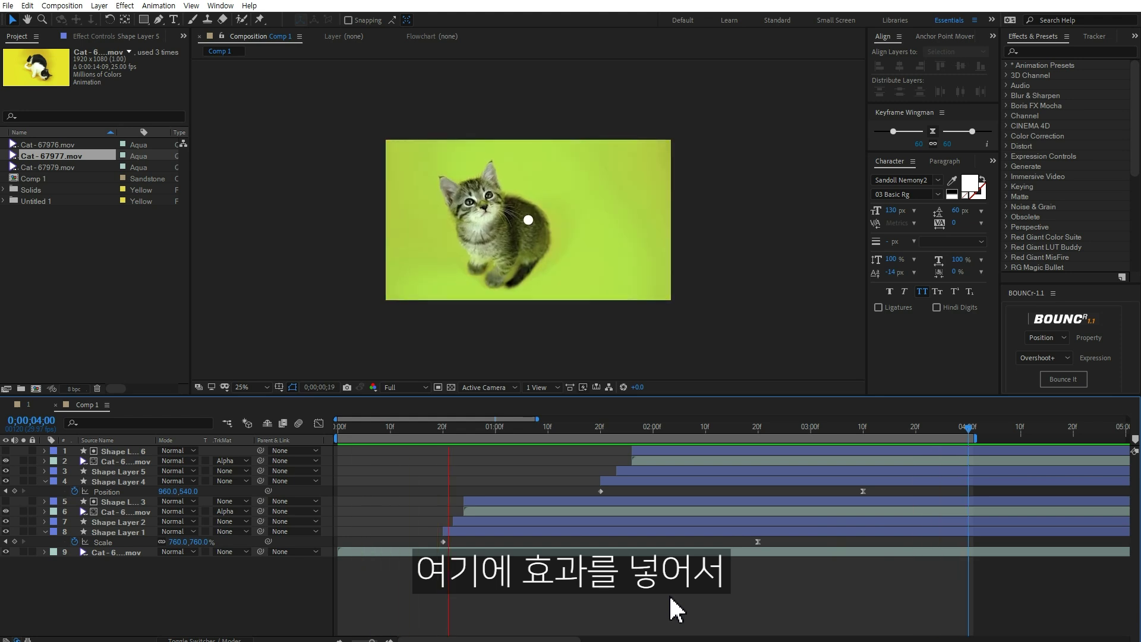
{"action": "key", "text": "space"}
{"action": "left_click_drag", "start_coordinate": [474, 432], "coordinate": [491, 437]}
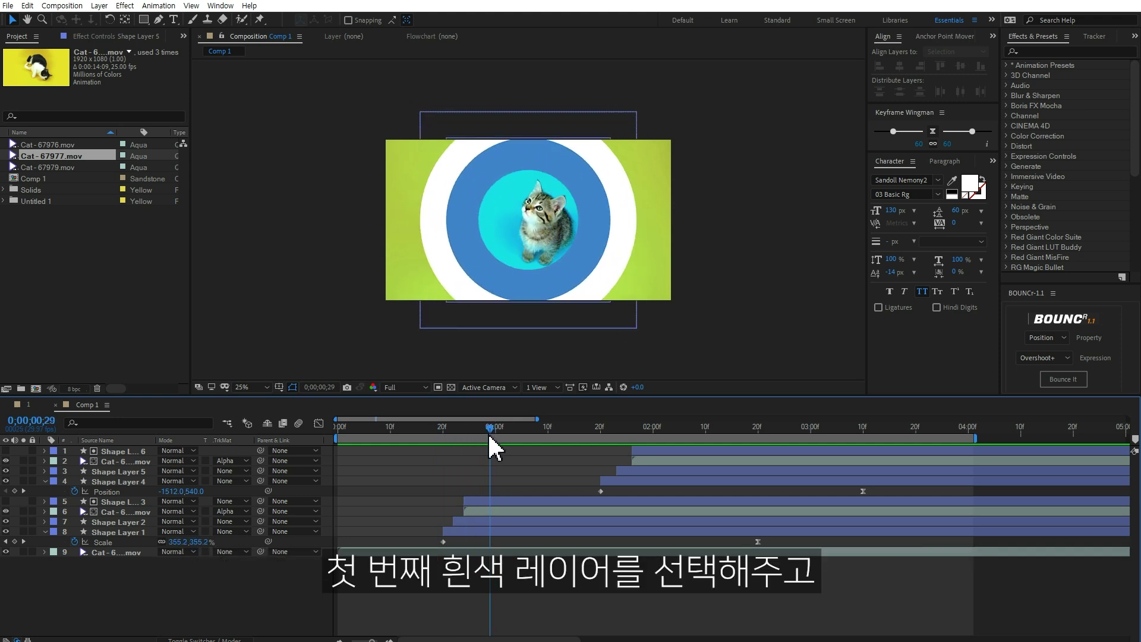
{"action": "left_click", "coordinate": [486, 532]}
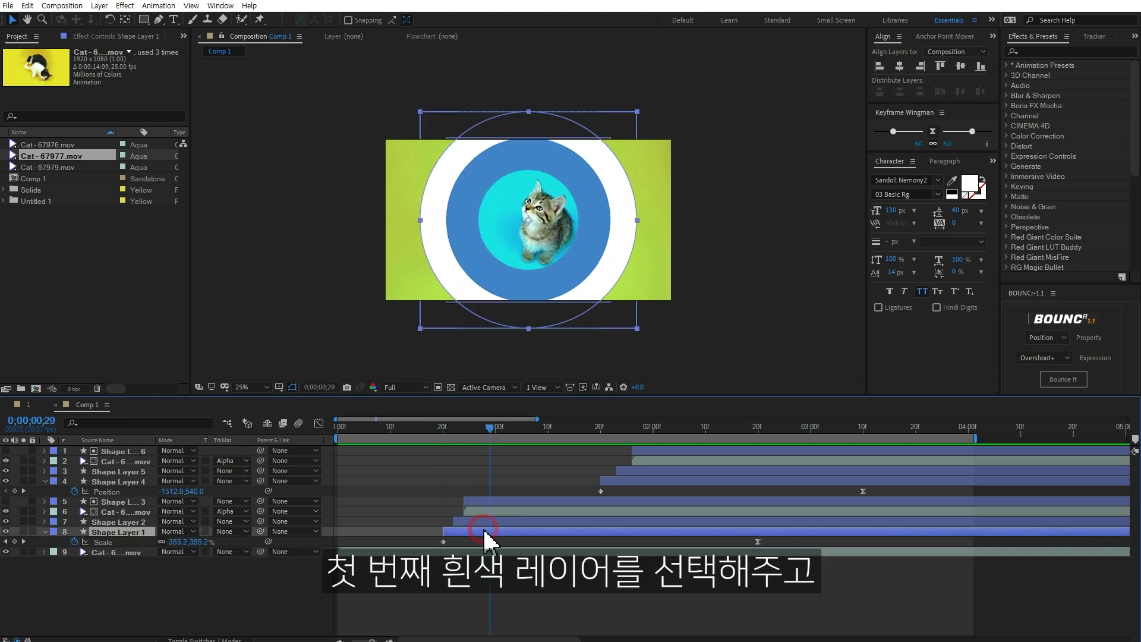
Step: Apply Turbulent Displace to the white ring, Shape Layer 1, with Amount 100
{"action": "left_click", "coordinate": [1073, 53]}
{"action": "type", "text": "turb"}
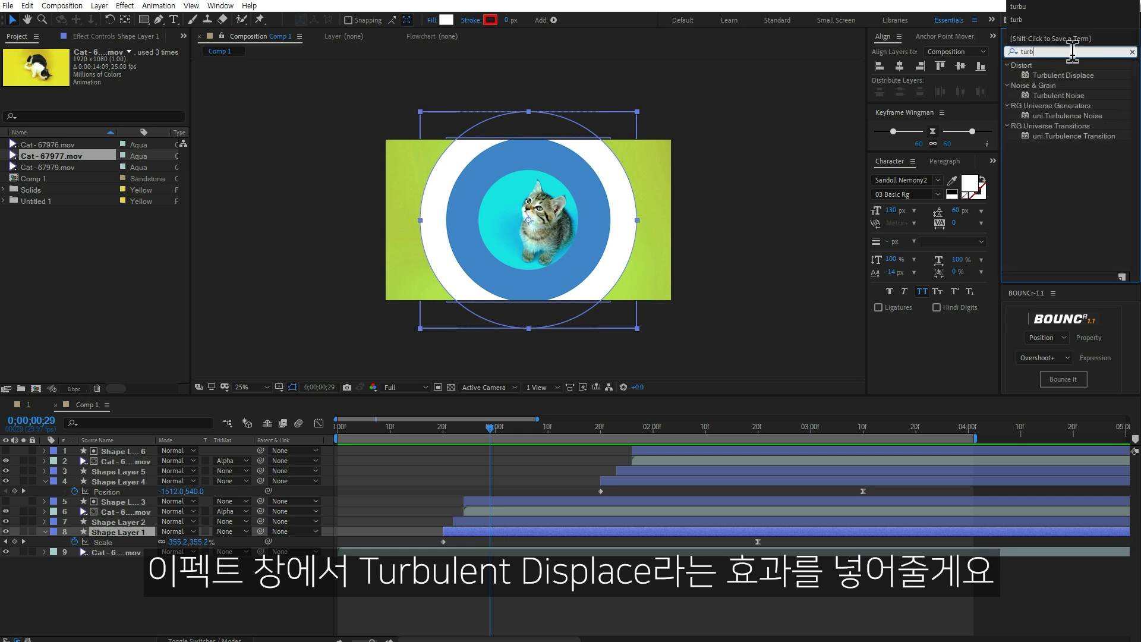
{"action": "double_click", "coordinate": [1063, 75]}
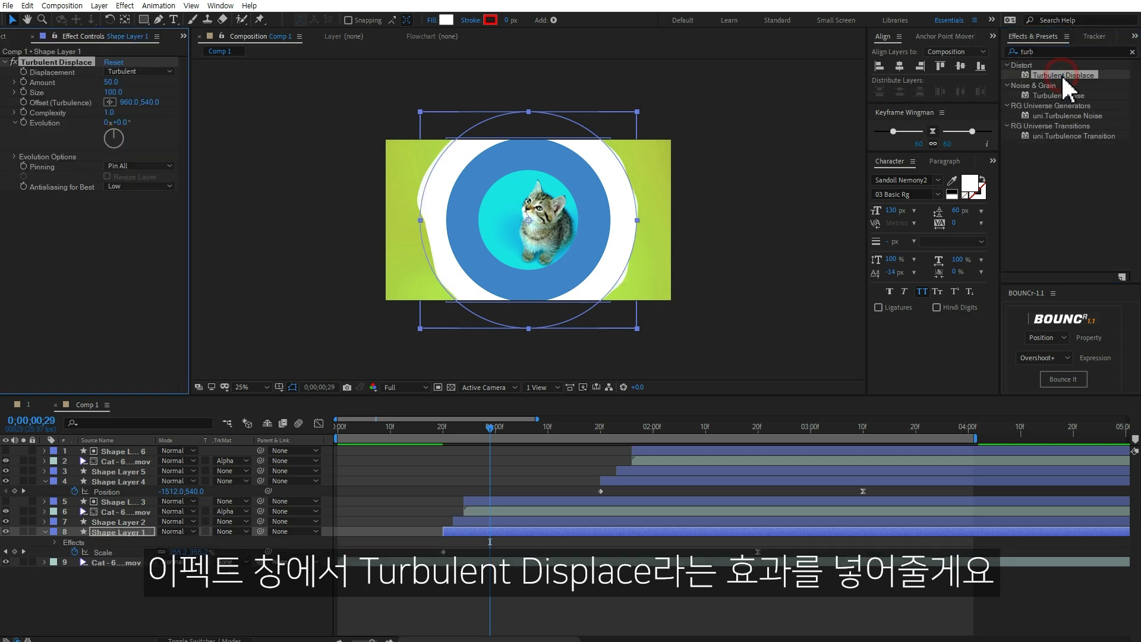
{"action": "left_click_drag", "start_coordinate": [126, 82], "coordinate": [149, 81]}
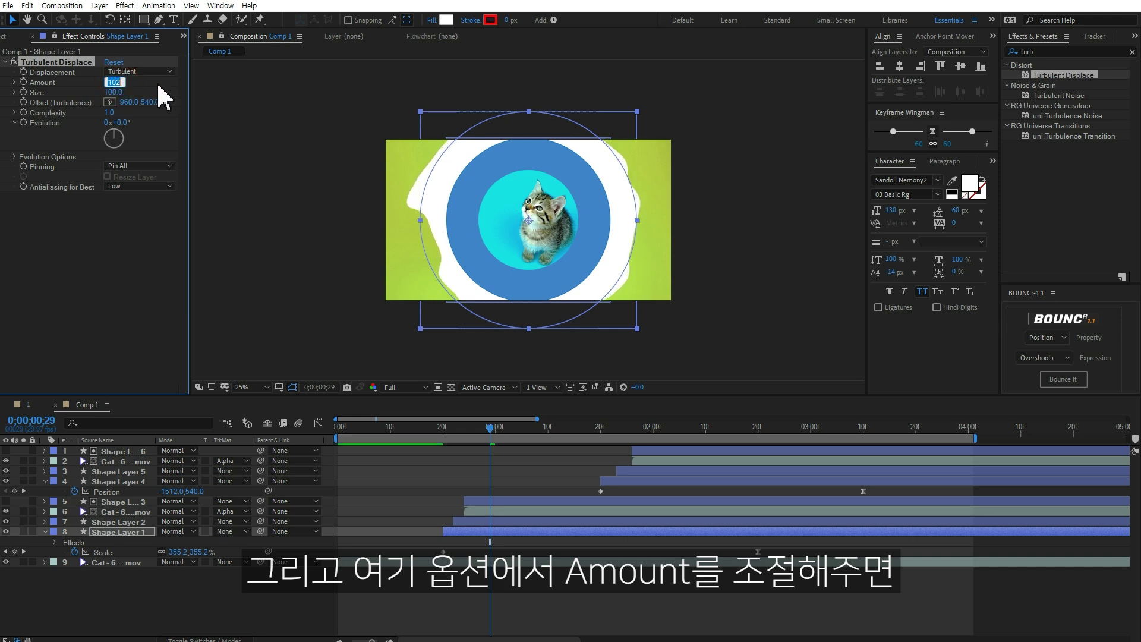
{"action": "type", "text": "1"}
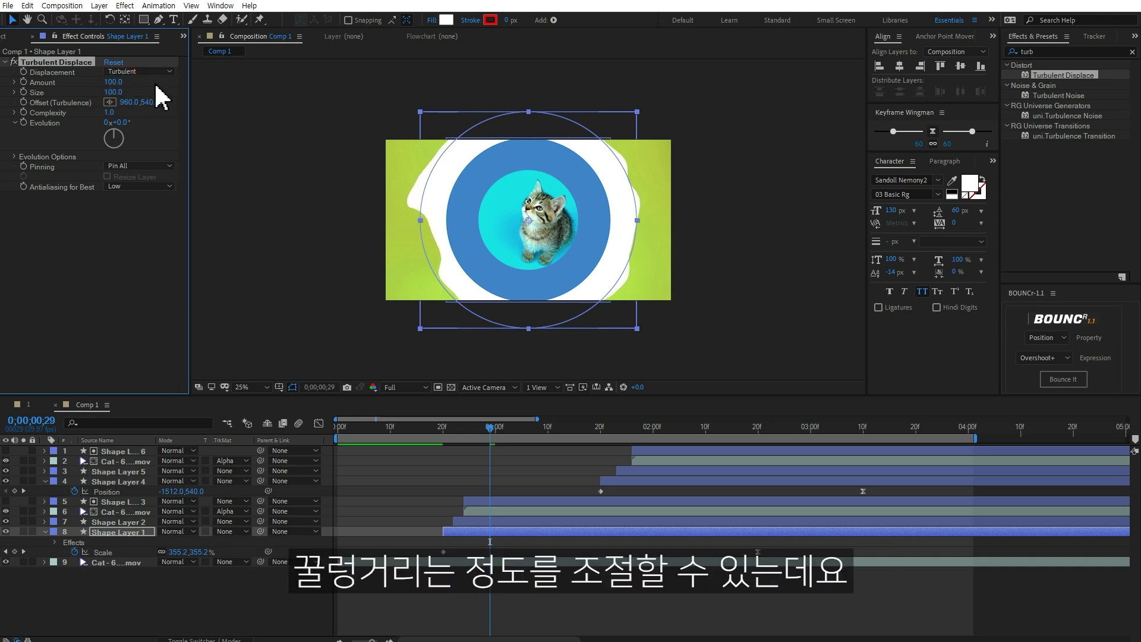
{"action": "left_click_drag", "start_coordinate": [452, 441], "coordinate": [495, 443]}
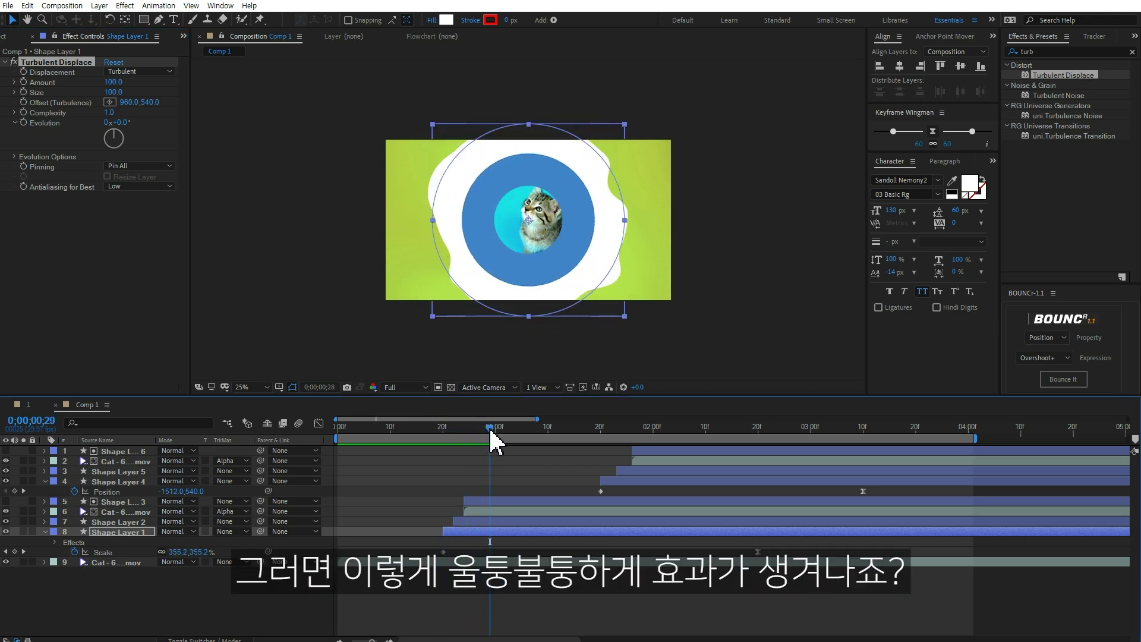
{"action": "left_click", "coordinate": [67, 62]}
Step: Copy the Turbulent Displace effect onto the blue and cyan rings, Shape Layers 2 and 3
{"action": "key", "text": "ctrl+c"}
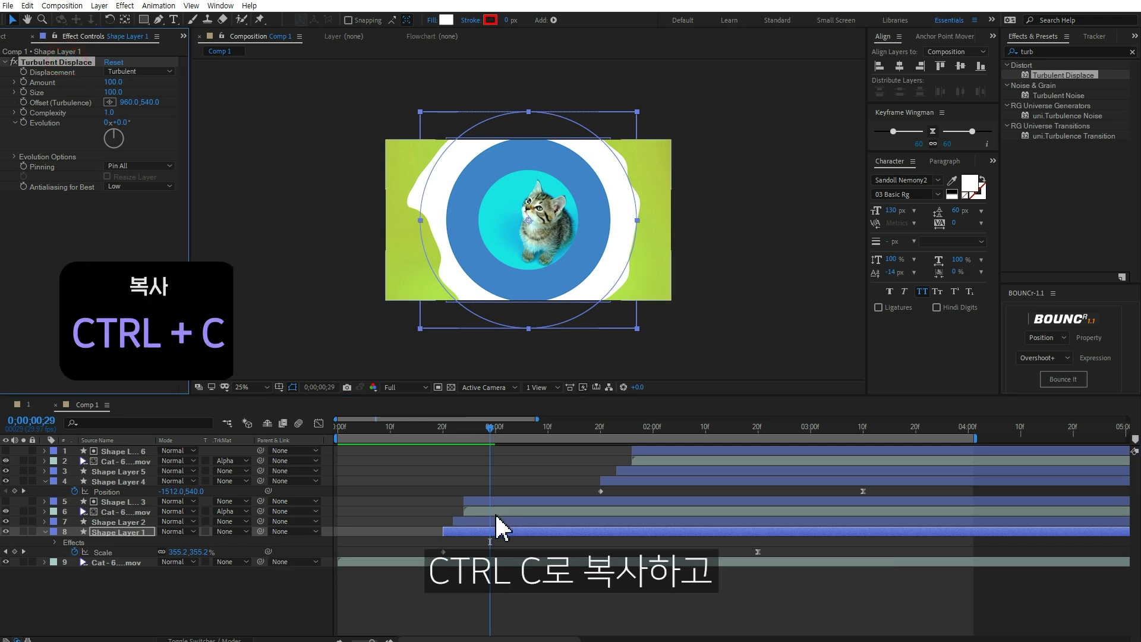
{"action": "left_click", "coordinate": [493, 522]}
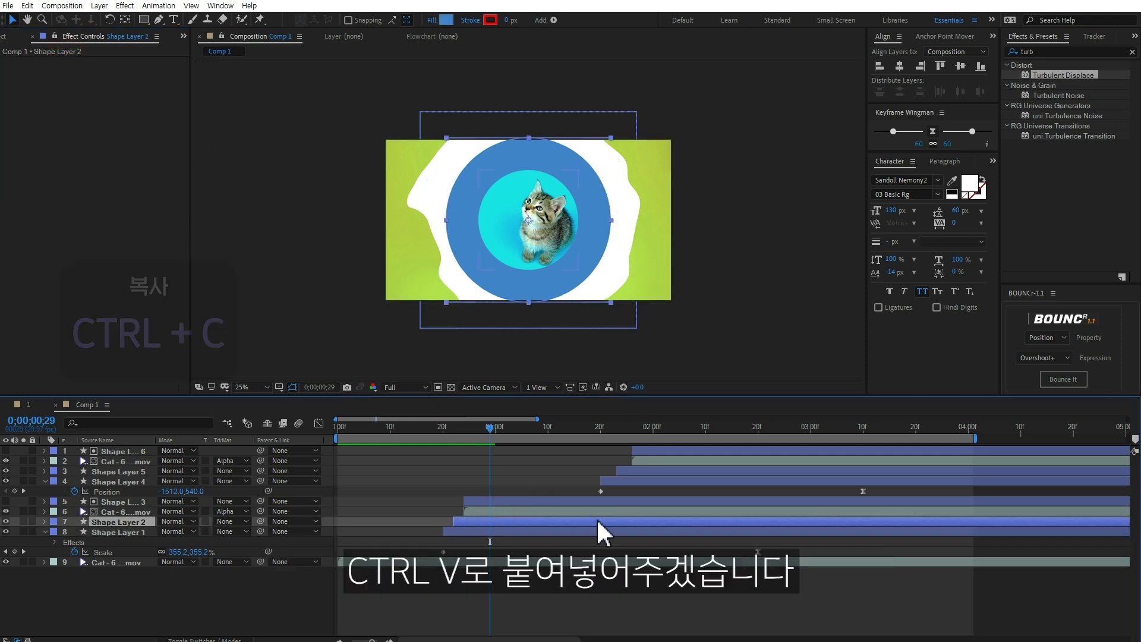
{"action": "key", "text": "ctrl+v"}
{"action": "left_click", "coordinate": [529, 498]}
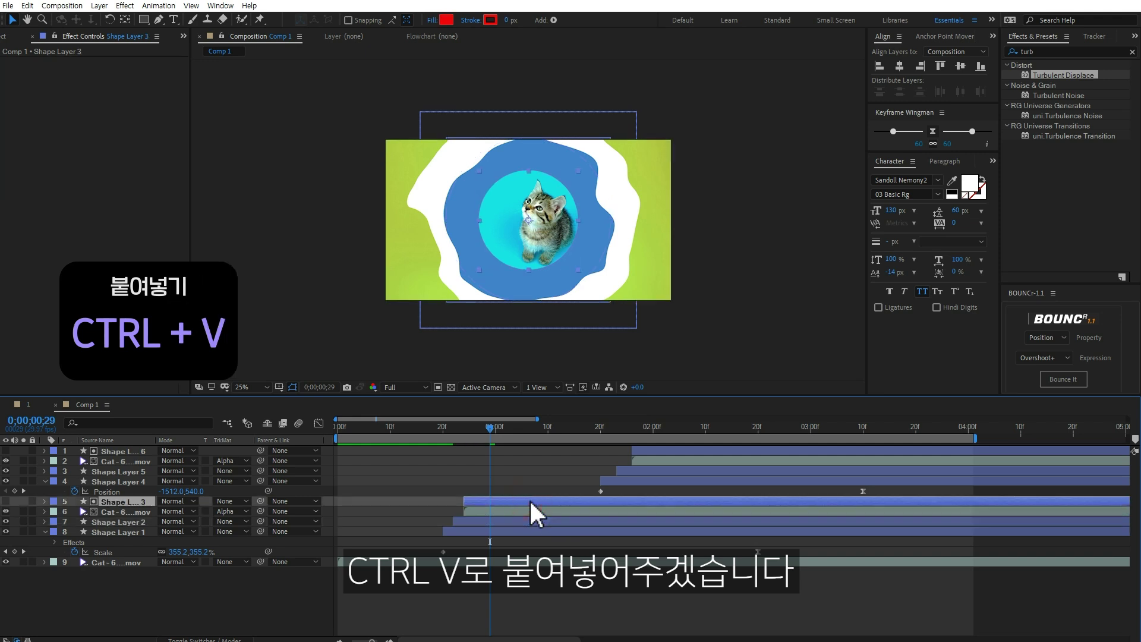
{"action": "key", "text": "ctrl+v"}
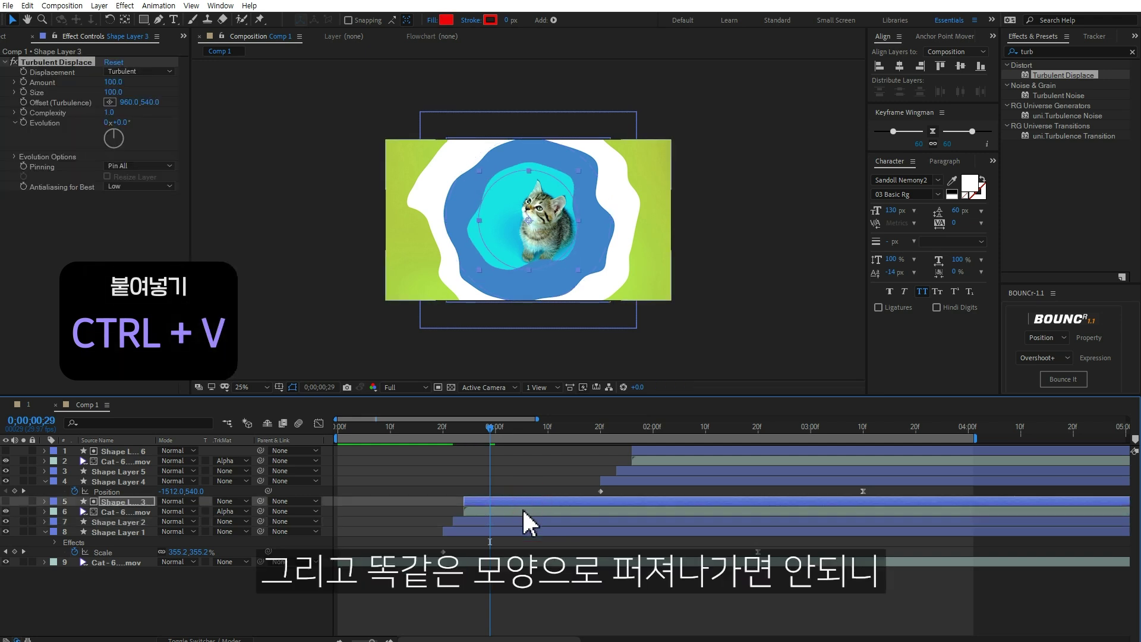
Step: Give the blue and cyan rings different Evolution values, 142° and 67°
{"action": "left_click", "coordinate": [508, 522]}
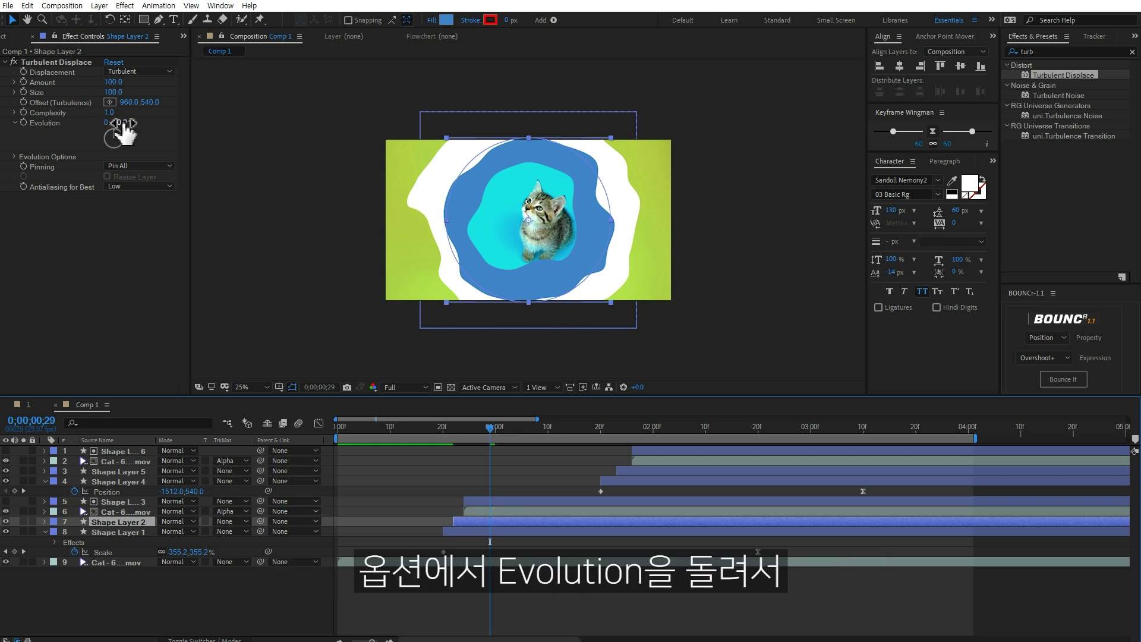
{"action": "left_click_drag", "start_coordinate": [121, 123], "coordinate": [148, 123]}
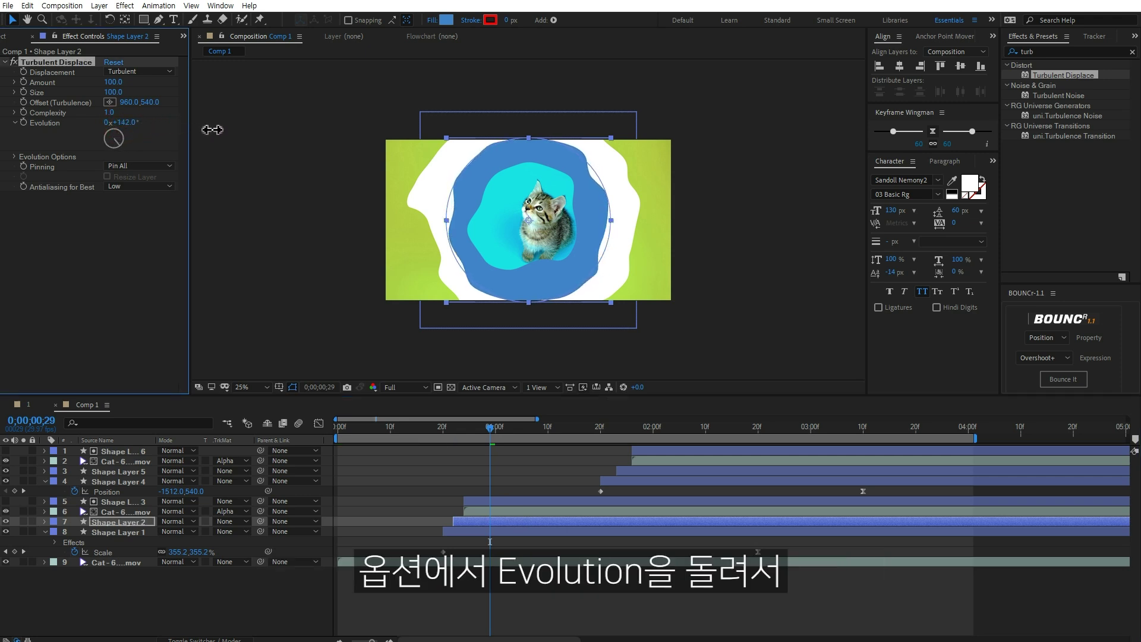
{"action": "left_click", "coordinate": [512, 502]}
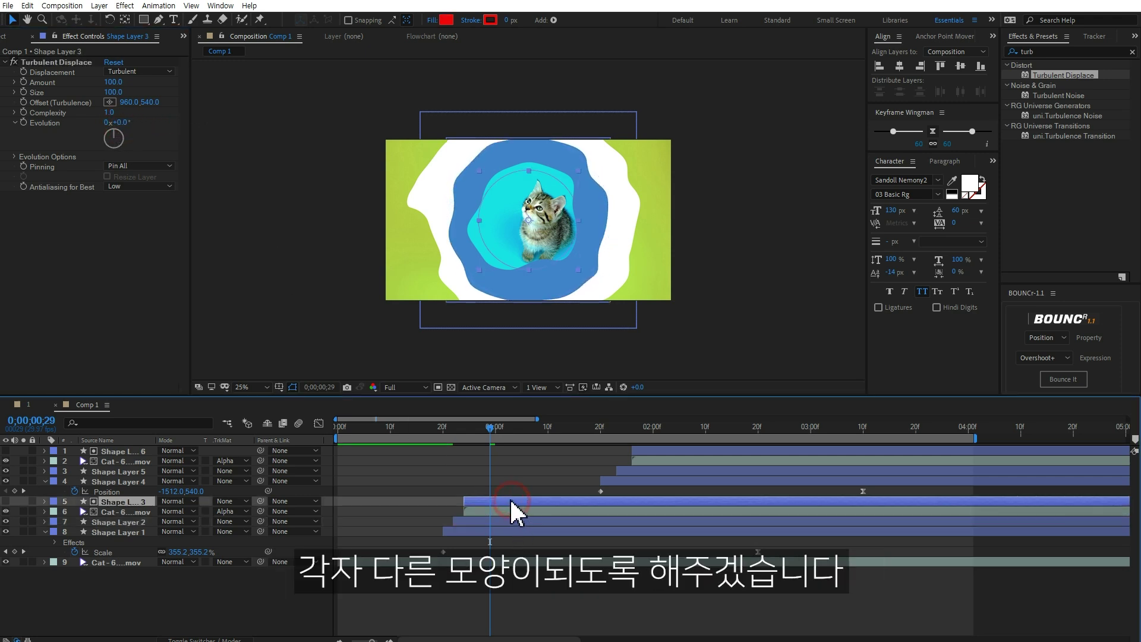
{"action": "left_click_drag", "start_coordinate": [125, 122], "coordinate": [153, 121]}
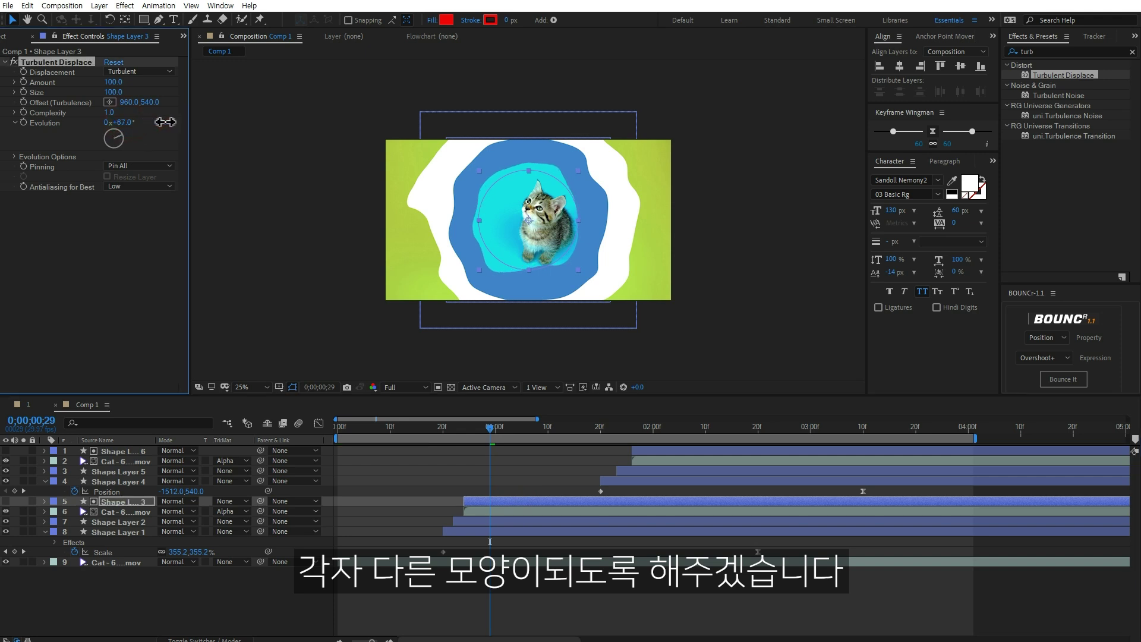
{"action": "left_click_drag", "start_coordinate": [601, 434], "coordinate": [707, 430]}
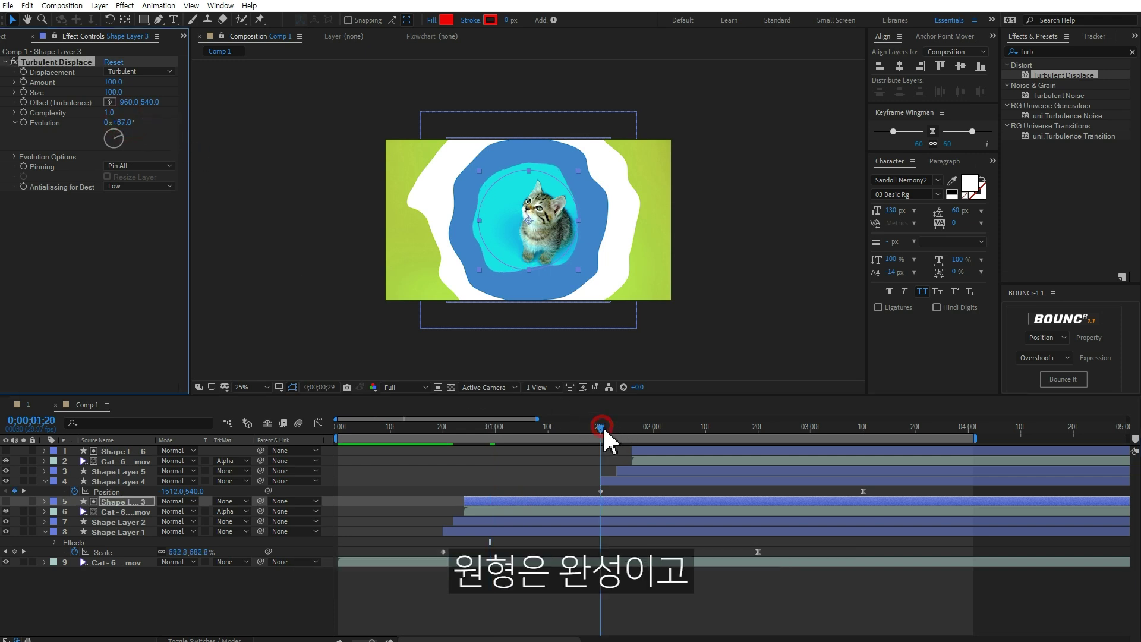
{"action": "left_click_drag", "start_coordinate": [708, 428], "coordinate": [695, 429]}
Step: At 0;00;02;04, paste Turbulent Displace onto Shape Layers 4 and 5, setting Layer 5's Evolution to 200°
{"action": "left_click", "coordinate": [654, 481]}
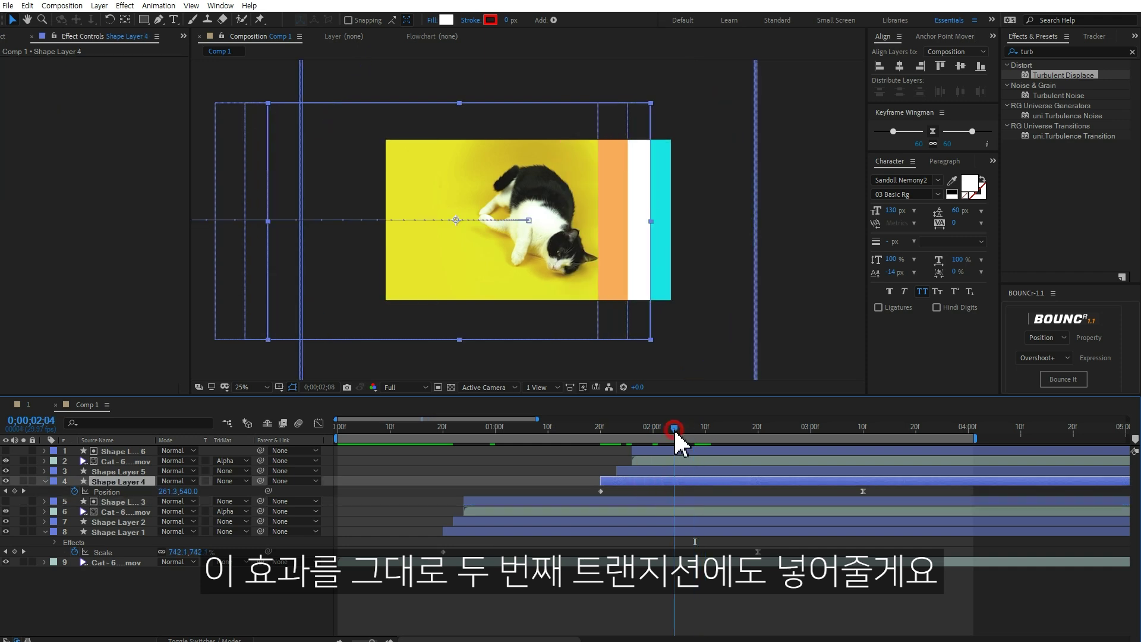
{"action": "left_click", "coordinate": [674, 429]}
{"action": "key", "text": "ctrl+v"}
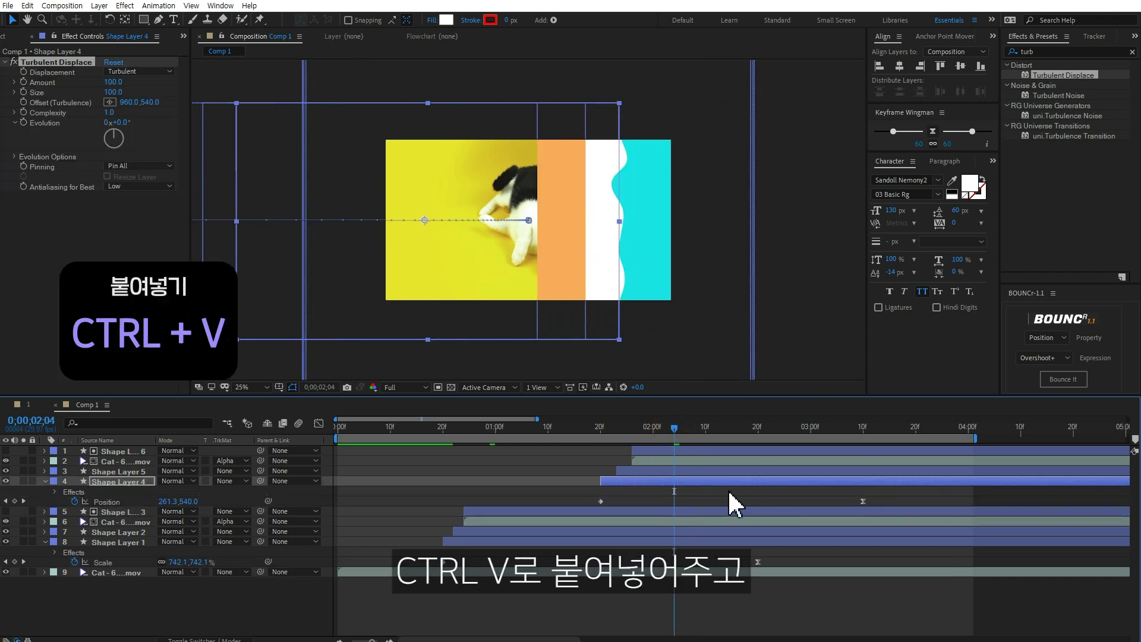
{"action": "left_click", "coordinate": [699, 471]}
{"action": "key", "text": "ctrl+v"}
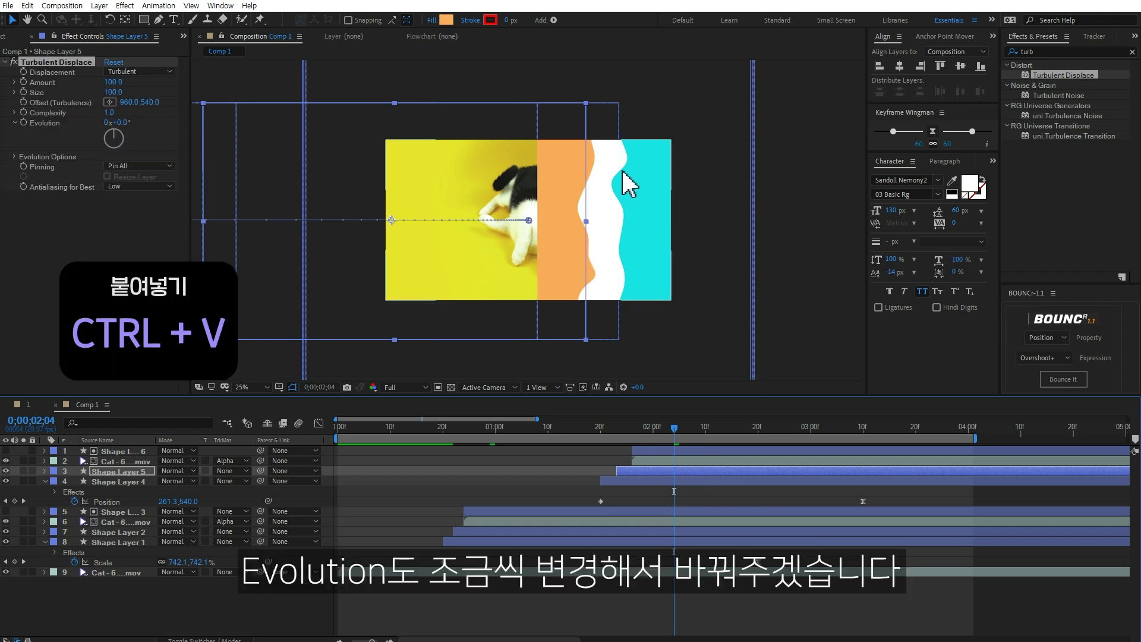
{"action": "left_click_drag", "start_coordinate": [121, 122], "coordinate": [240, 138]}
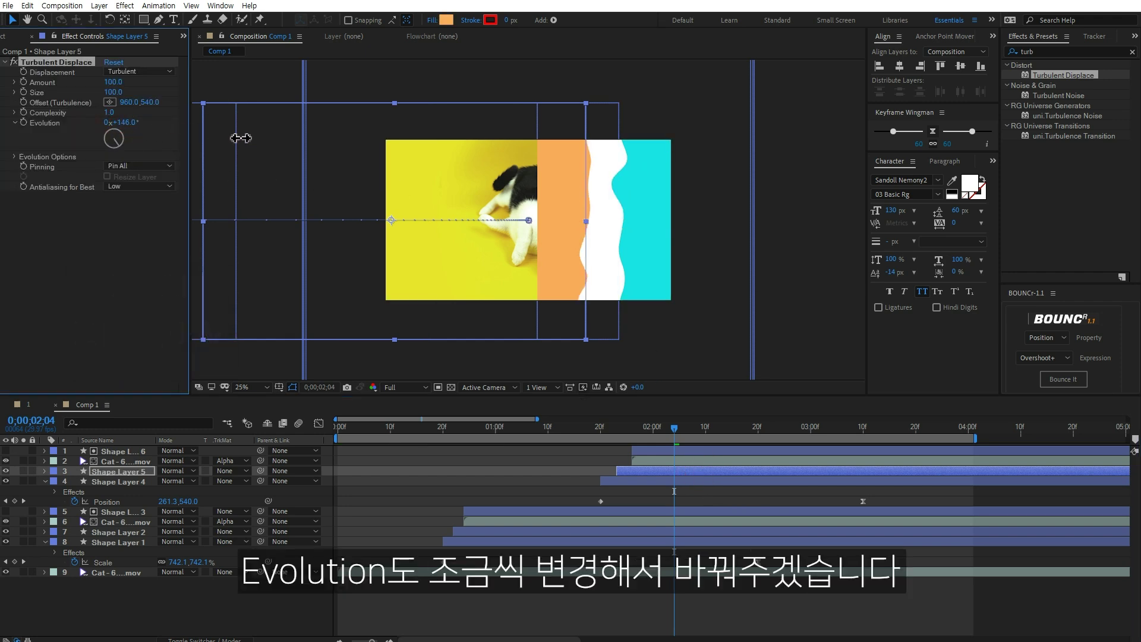
{"action": "left_click_drag", "start_coordinate": [275, 149], "coordinate": [264, 150]}
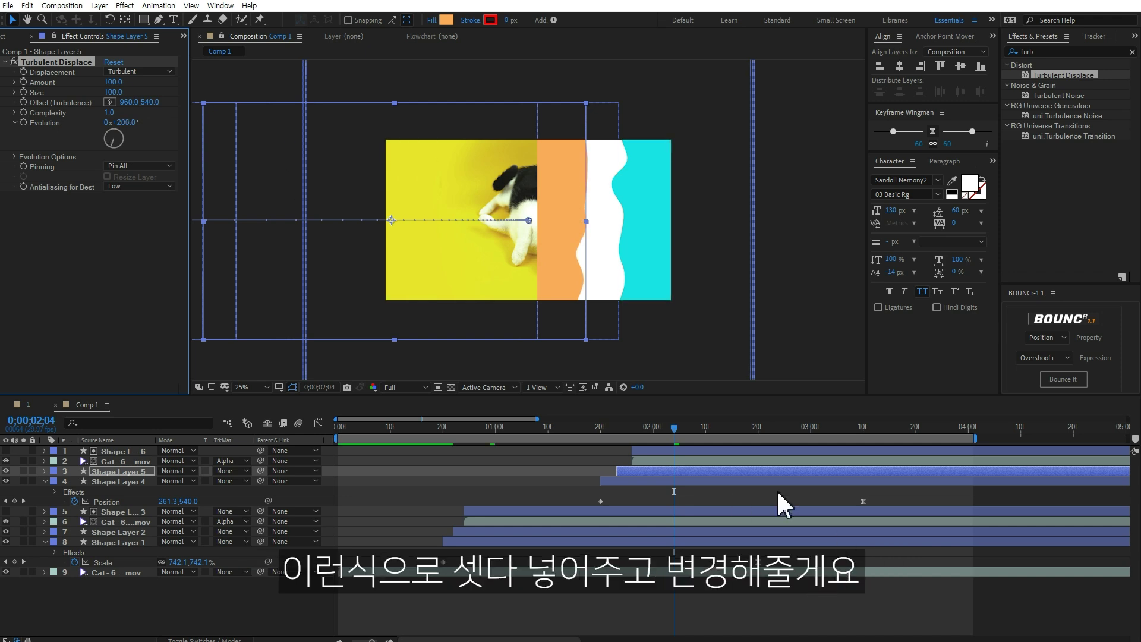
Step: Paste Turbulent Displace onto Shape Layer 6, then deselect all layers and preview the wavy transitions
{"action": "left_click", "coordinate": [690, 452]}
{"action": "key", "text": "ctrl+v"}
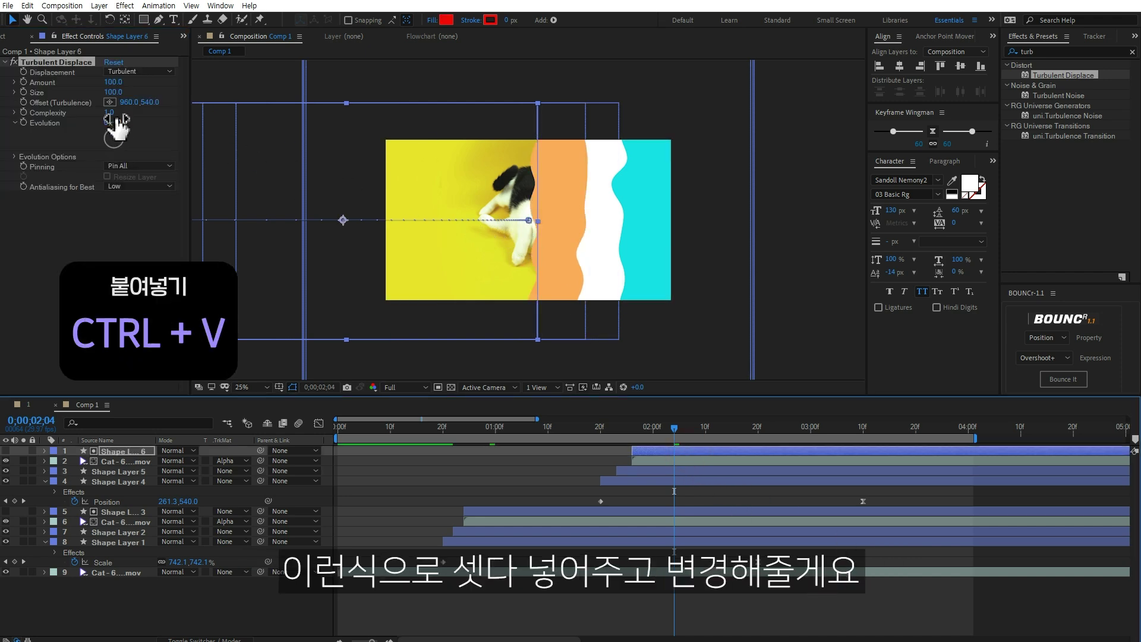
{"action": "left_click", "coordinate": [725, 594]}
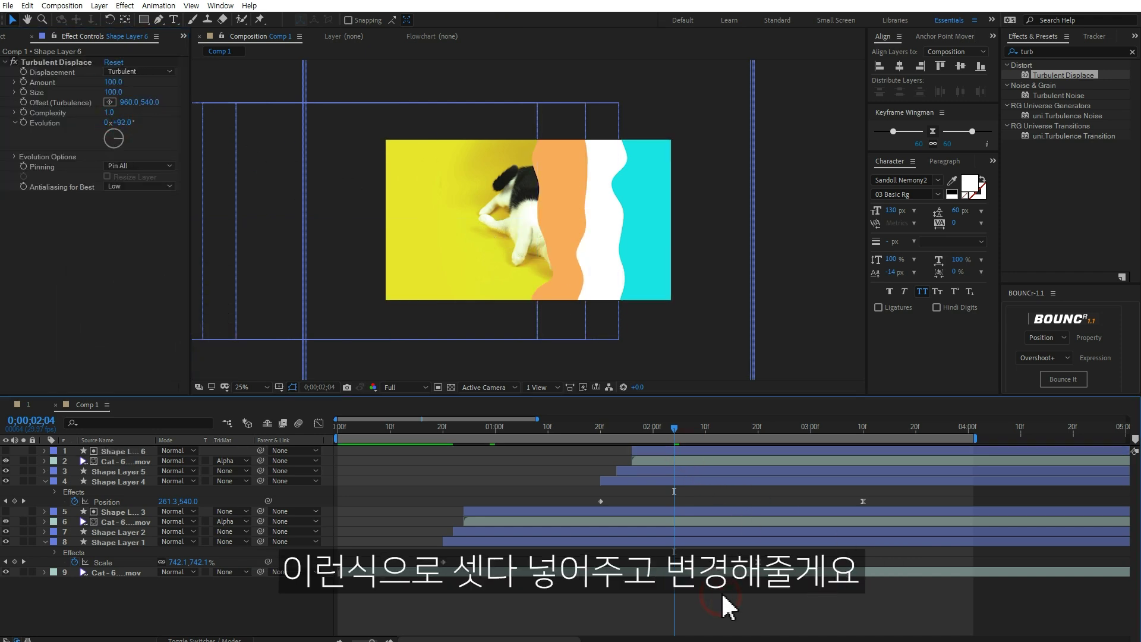
{"action": "key", "text": "space"}
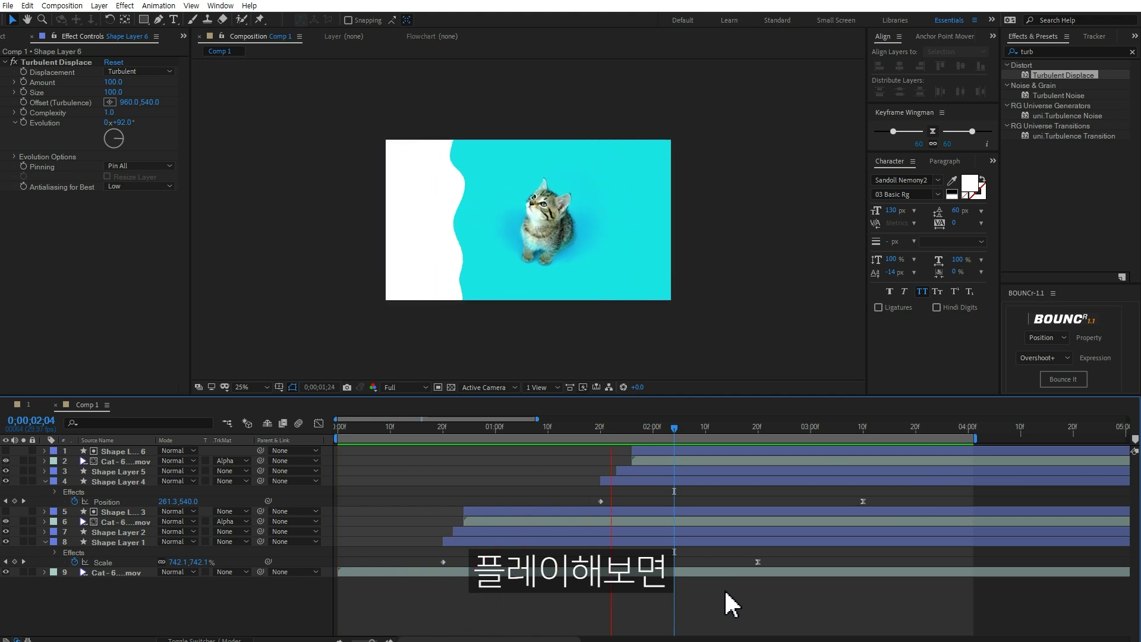